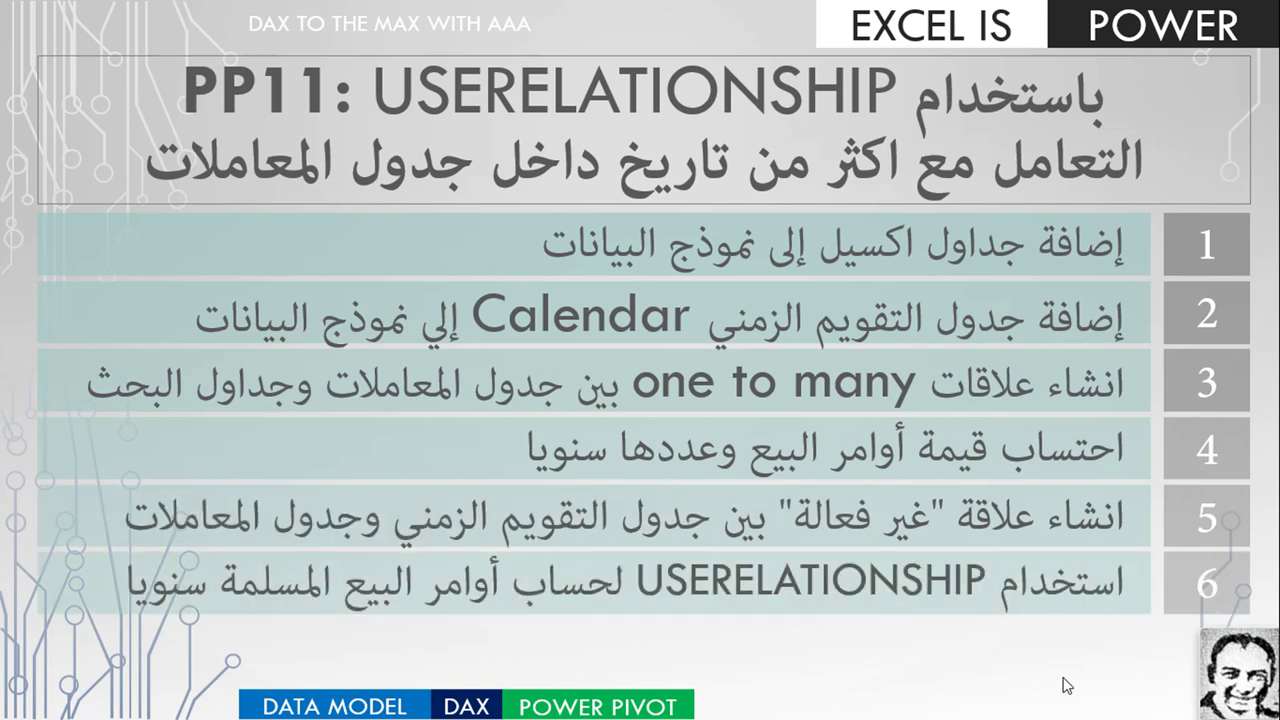
# Advance to the agenda slide adding step 4: yearly order value and count with COUNTROWS.
pyautogui.click(1033, 658)
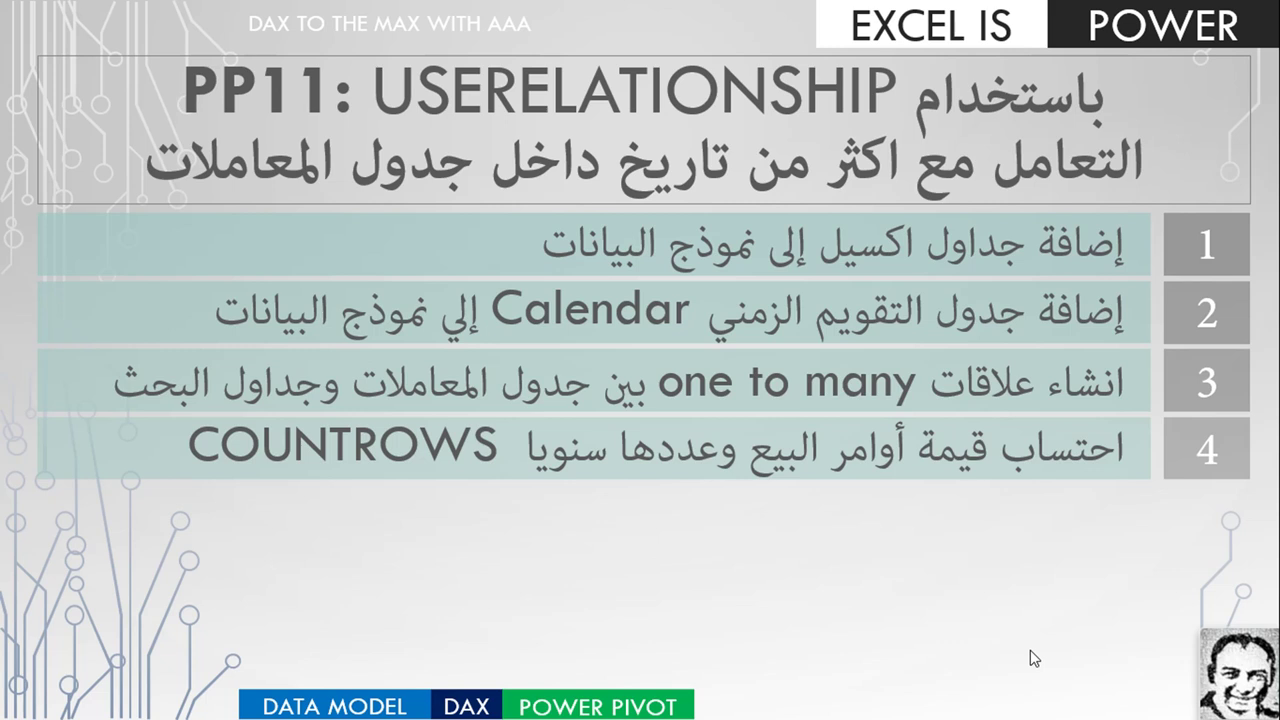
# Reveal agenda steps 5 and 6 on the inactive relationship and USERELATIONSHIP, then reach the title slide.
pyautogui.press('Right')
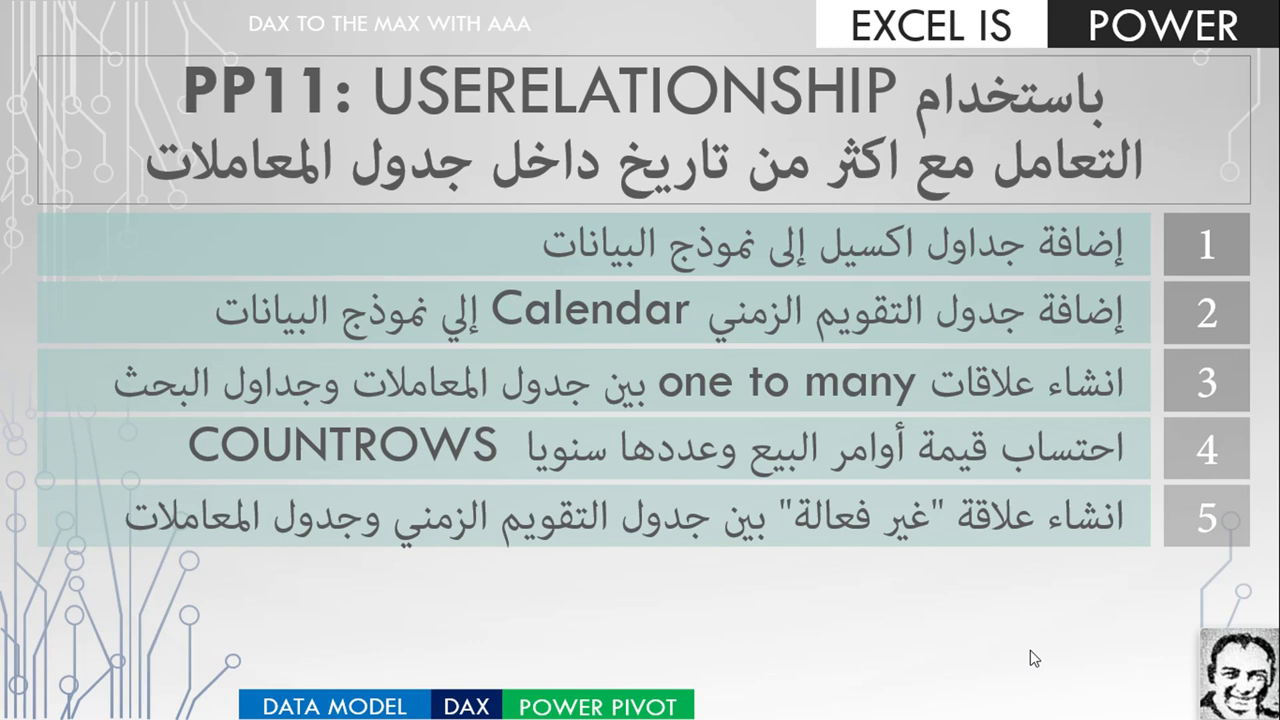
pyautogui.click(1034, 658)
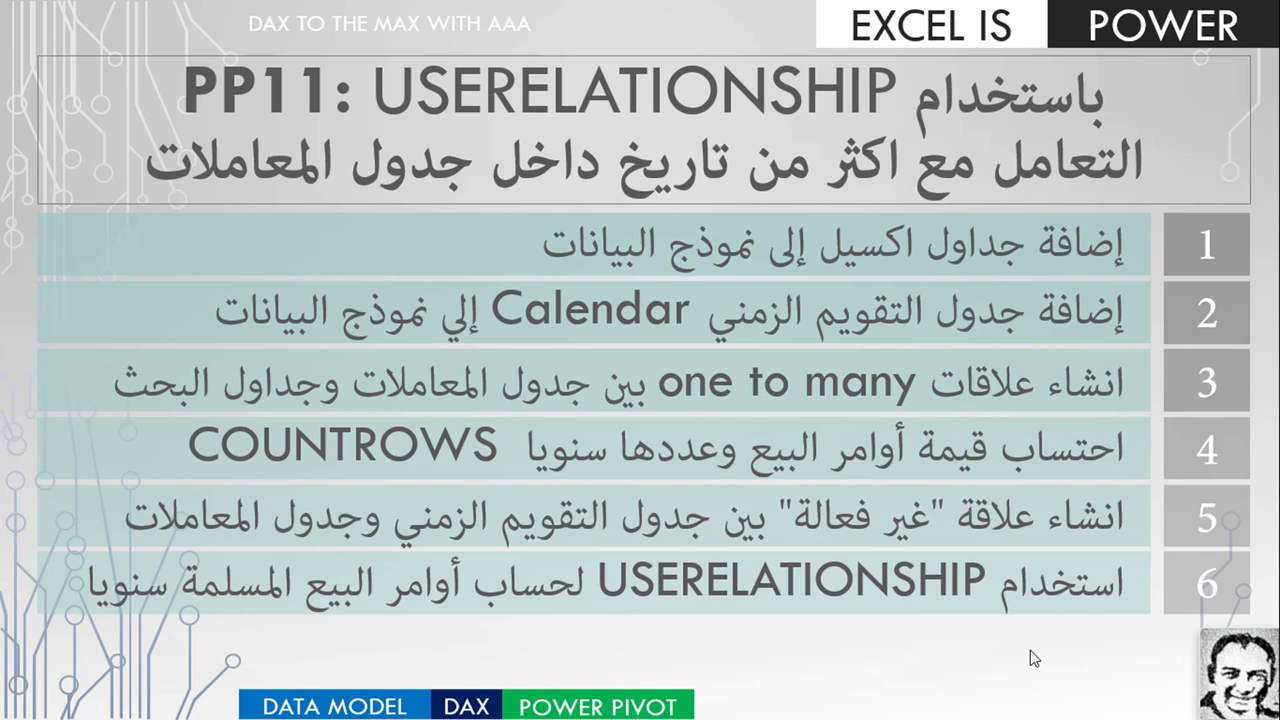
pyautogui.click(1030, 650)
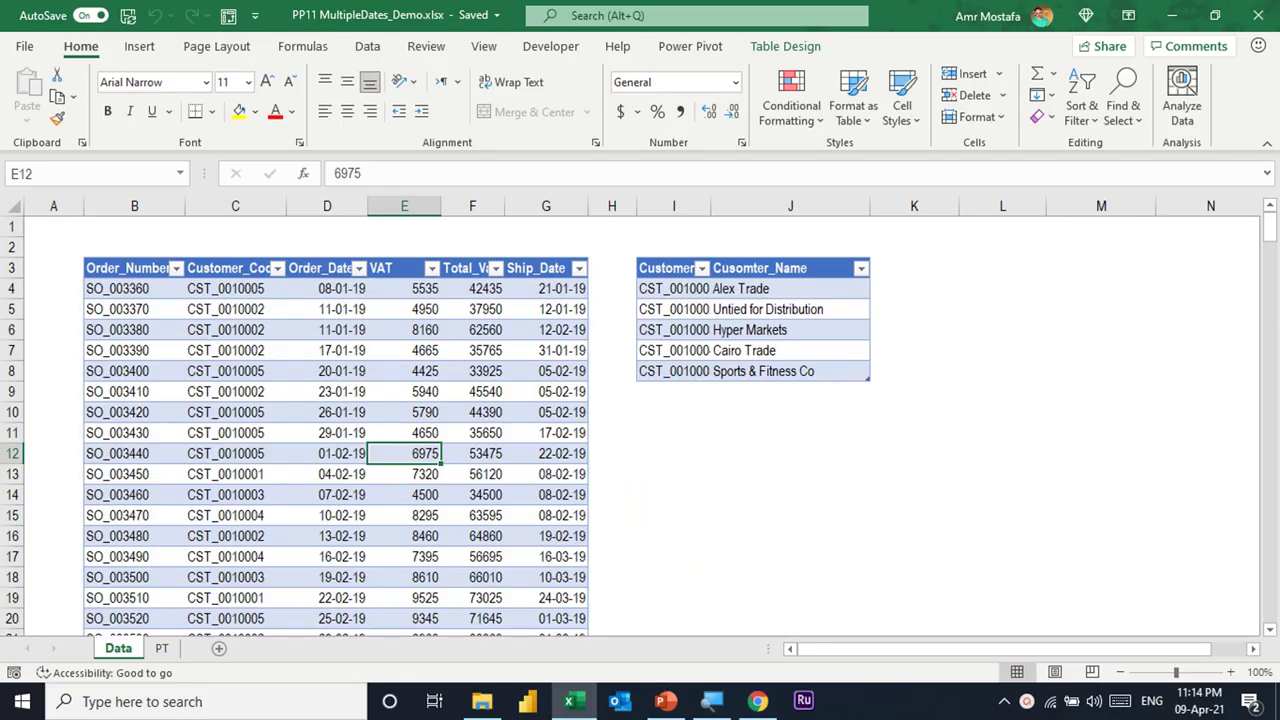
# Inspect customer code, Ship_Date and Order_Date values, then list Order_Date's years 2019, 2020 and 2021.
pyautogui.click(258, 352)
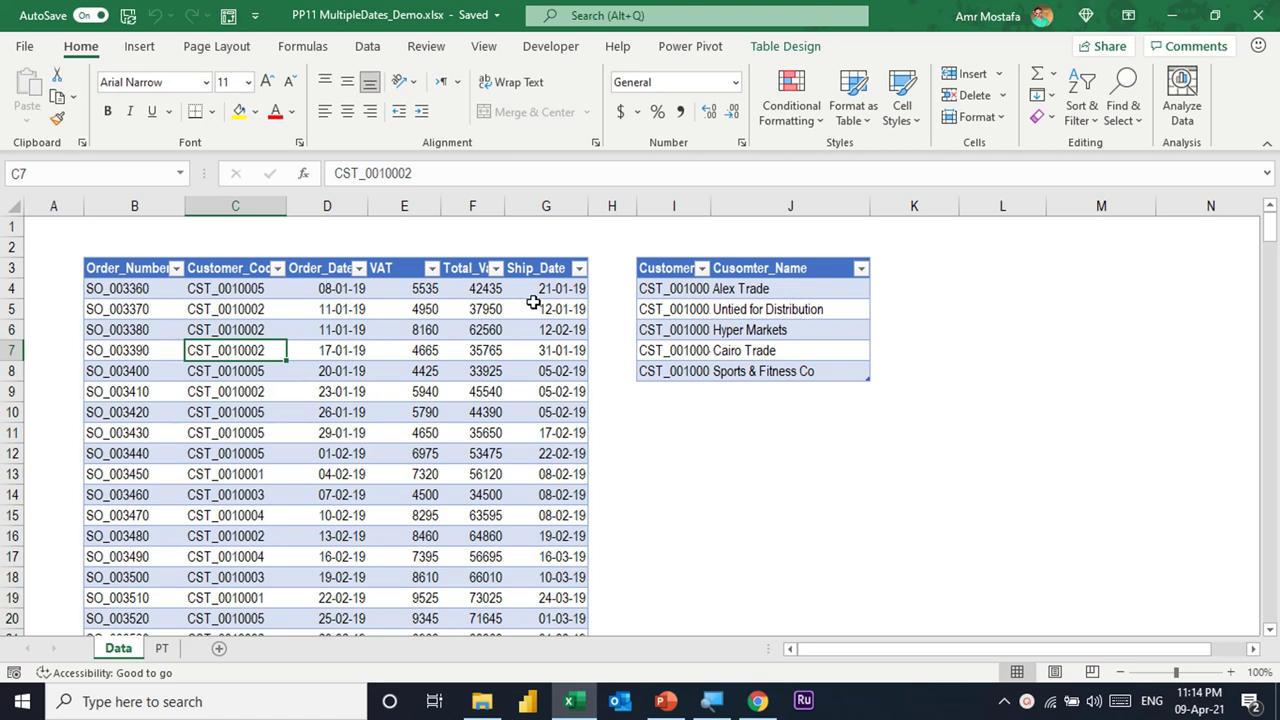
pyautogui.click(533, 303)
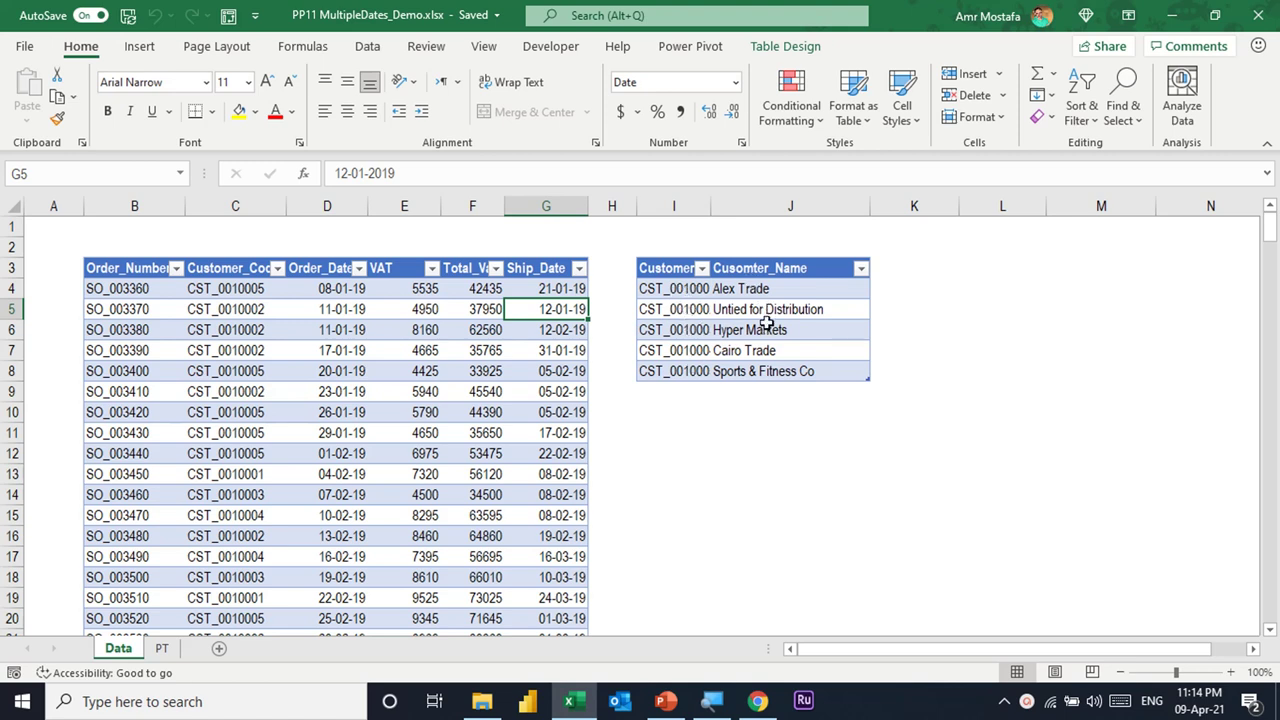
pyautogui.click(366, 368)
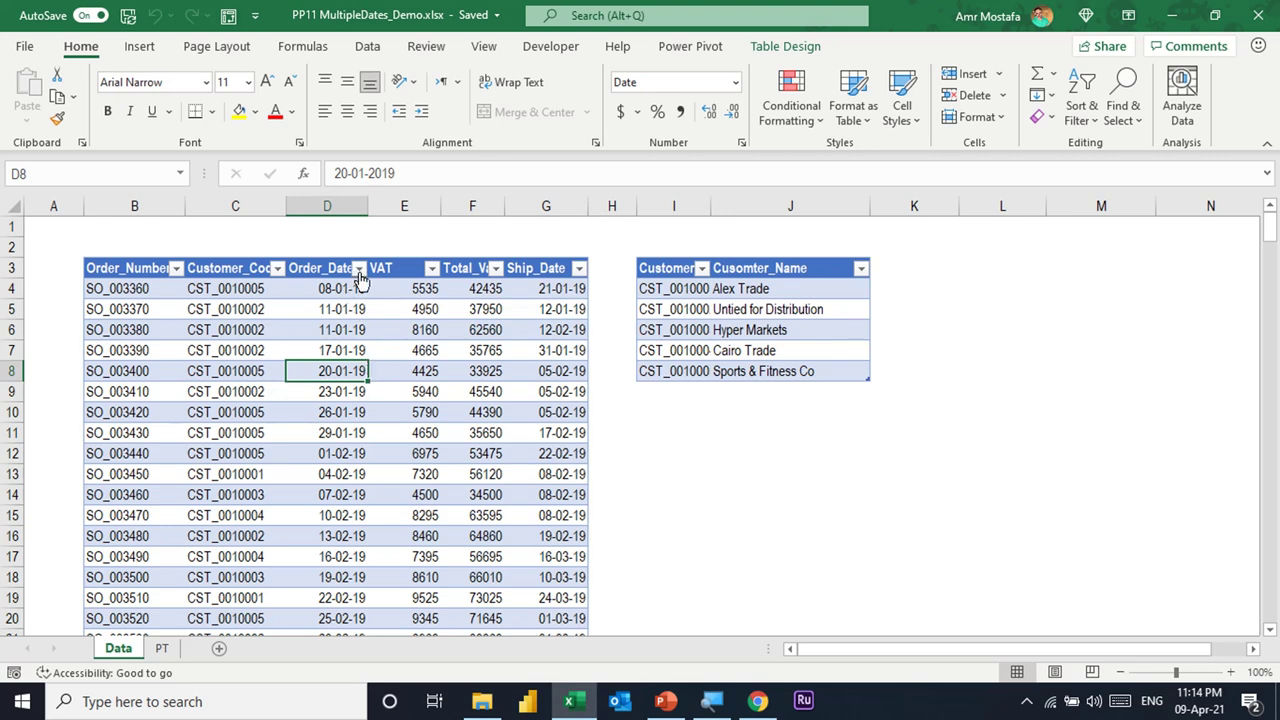
pyautogui.click(359, 268)
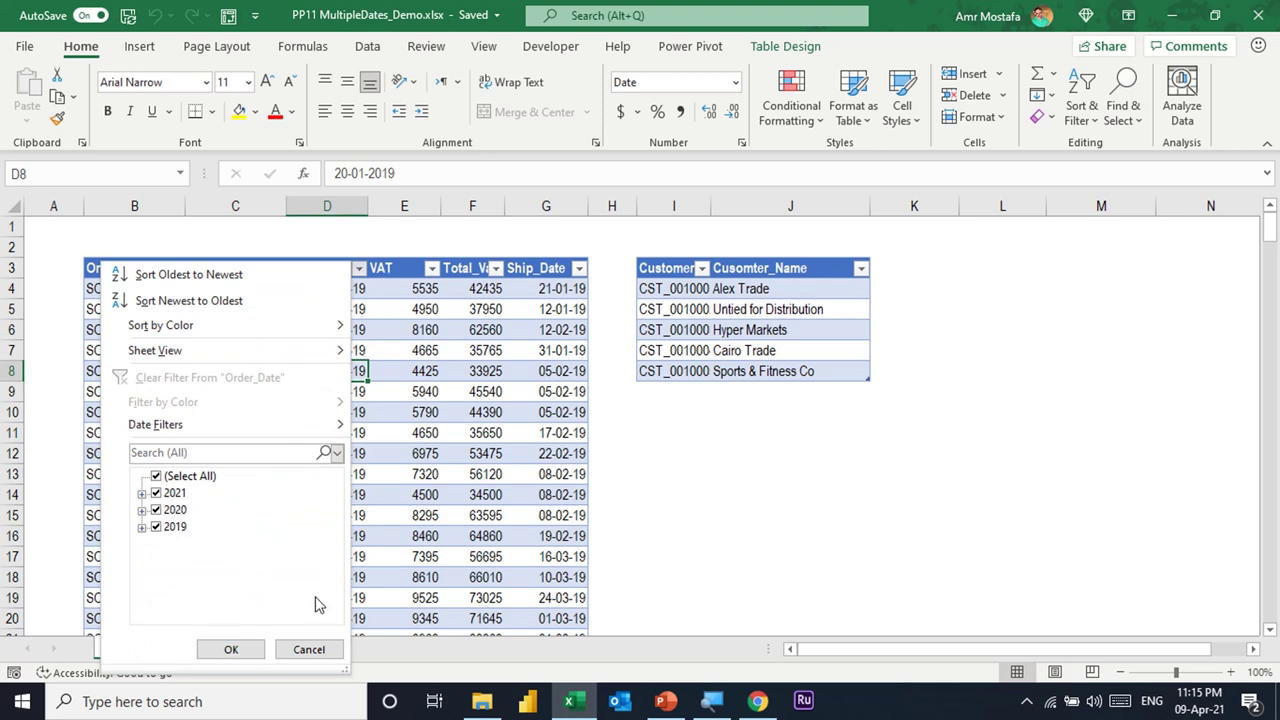
pyautogui.click(309, 649)
pyautogui.click(348, 330)
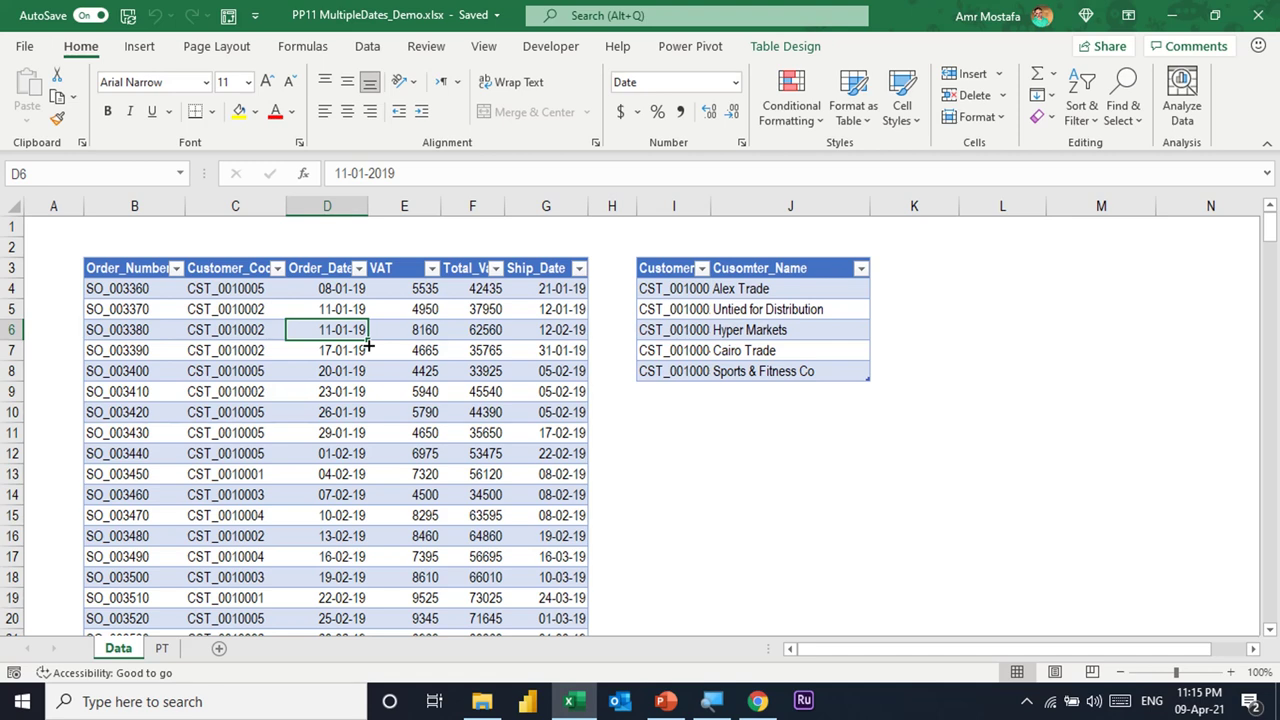
pyautogui.click(245, 323)
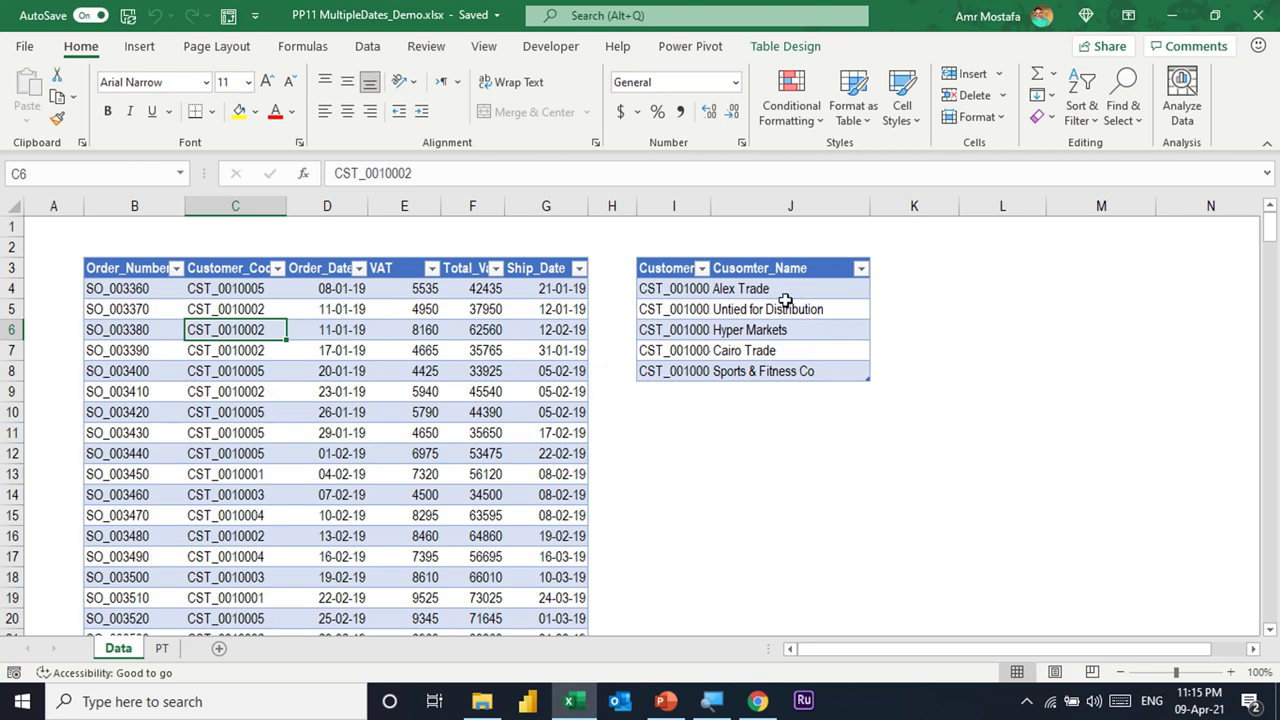
pyautogui.moveTo(758, 290); pyautogui.dragTo(766, 368)
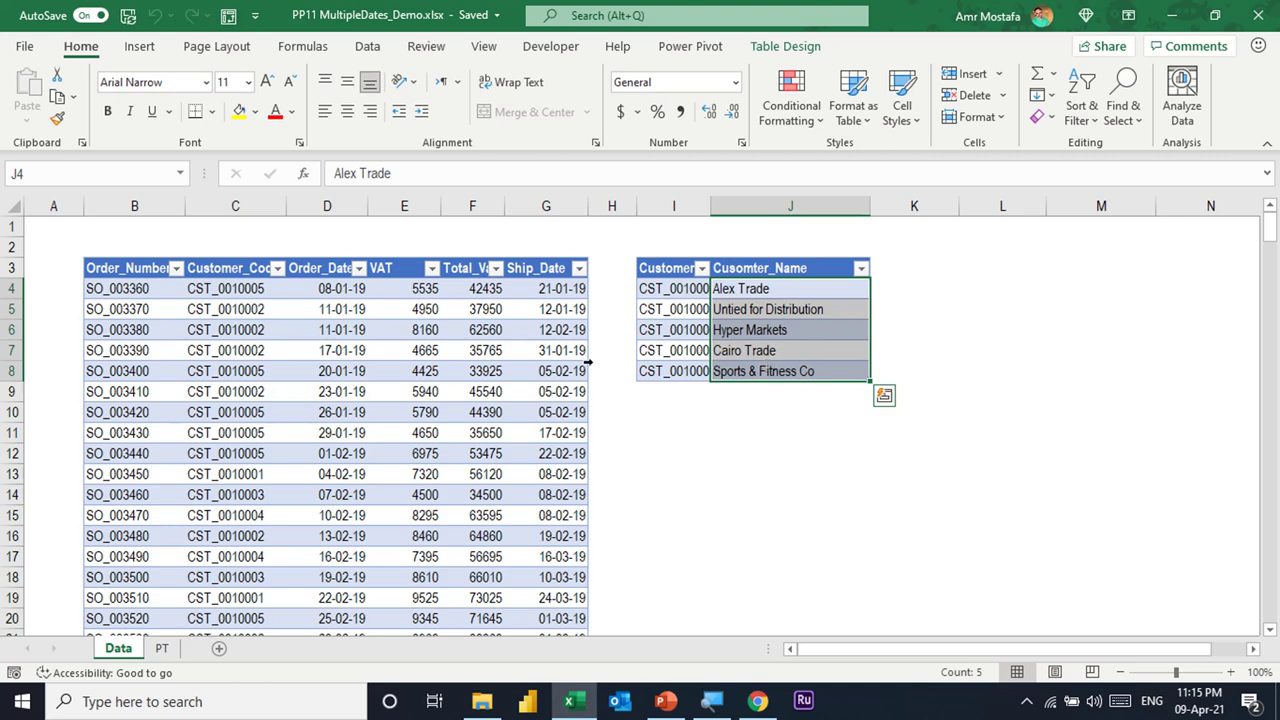
pyautogui.click(384, 364)
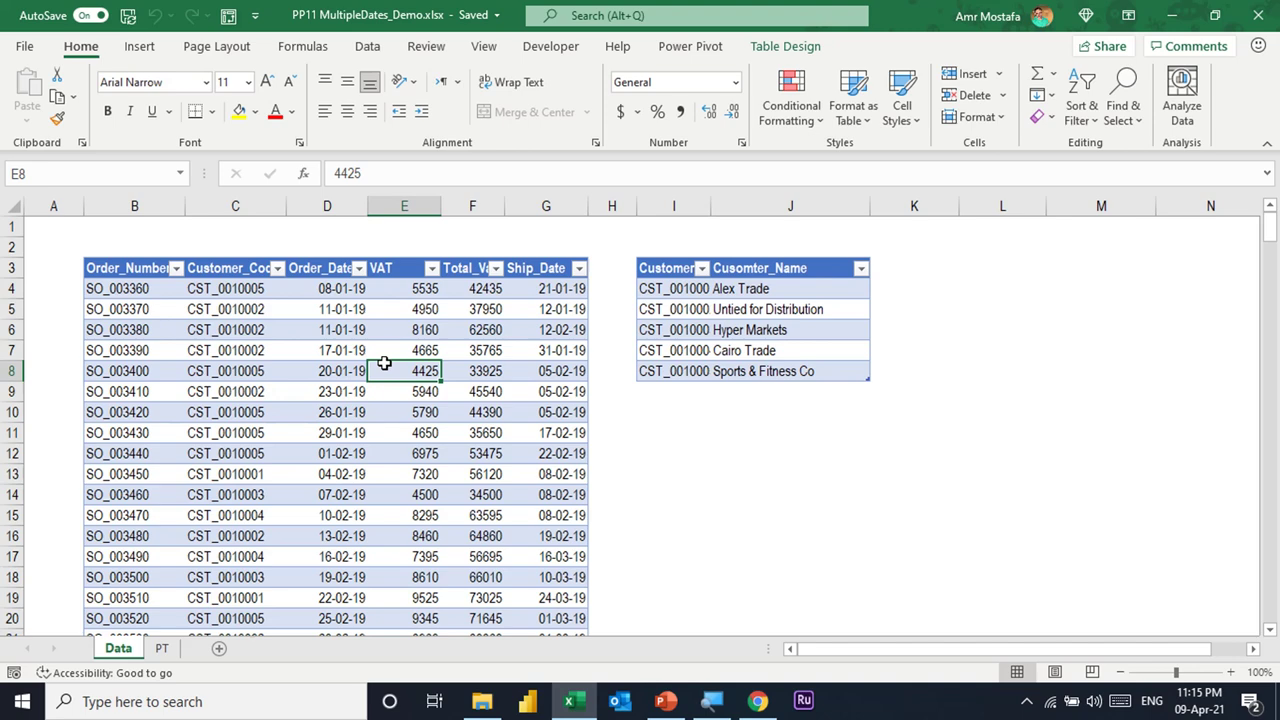
pyautogui.click(688, 305)
pyautogui.click(408, 332)
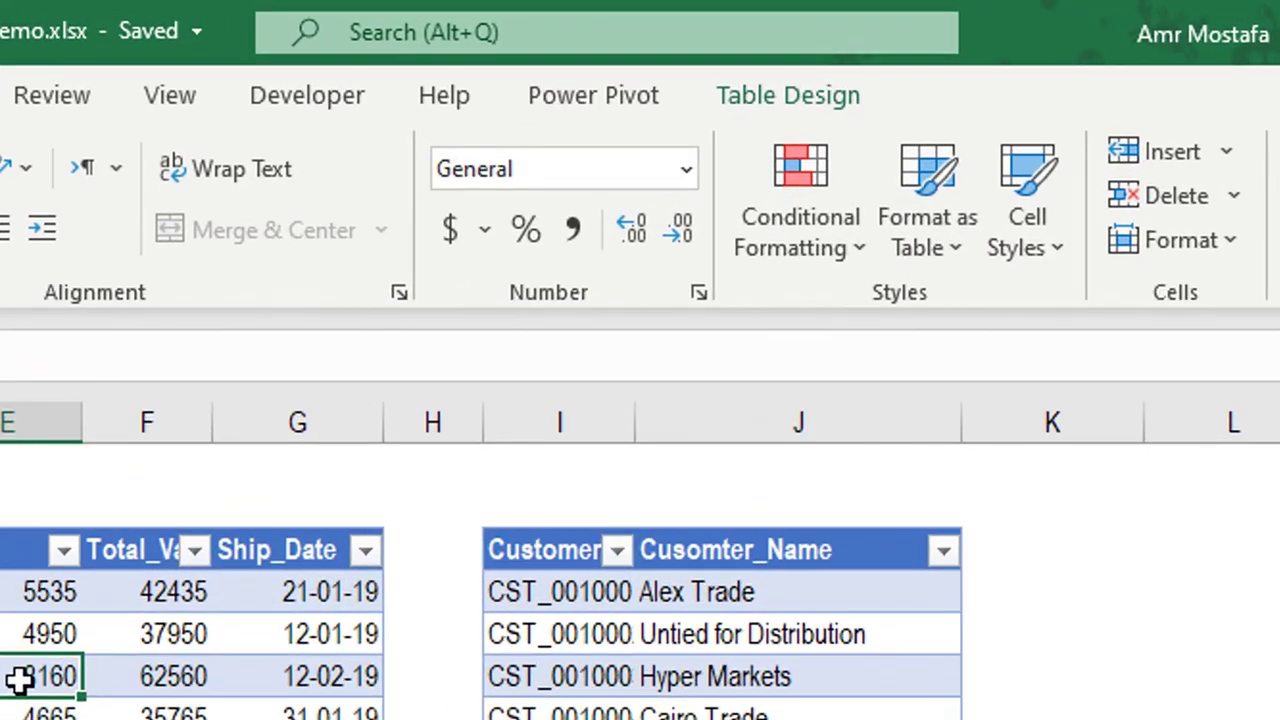
# Load the order table, then the customer table, into the Power Pivot data model.
pyautogui.click(606, 93)
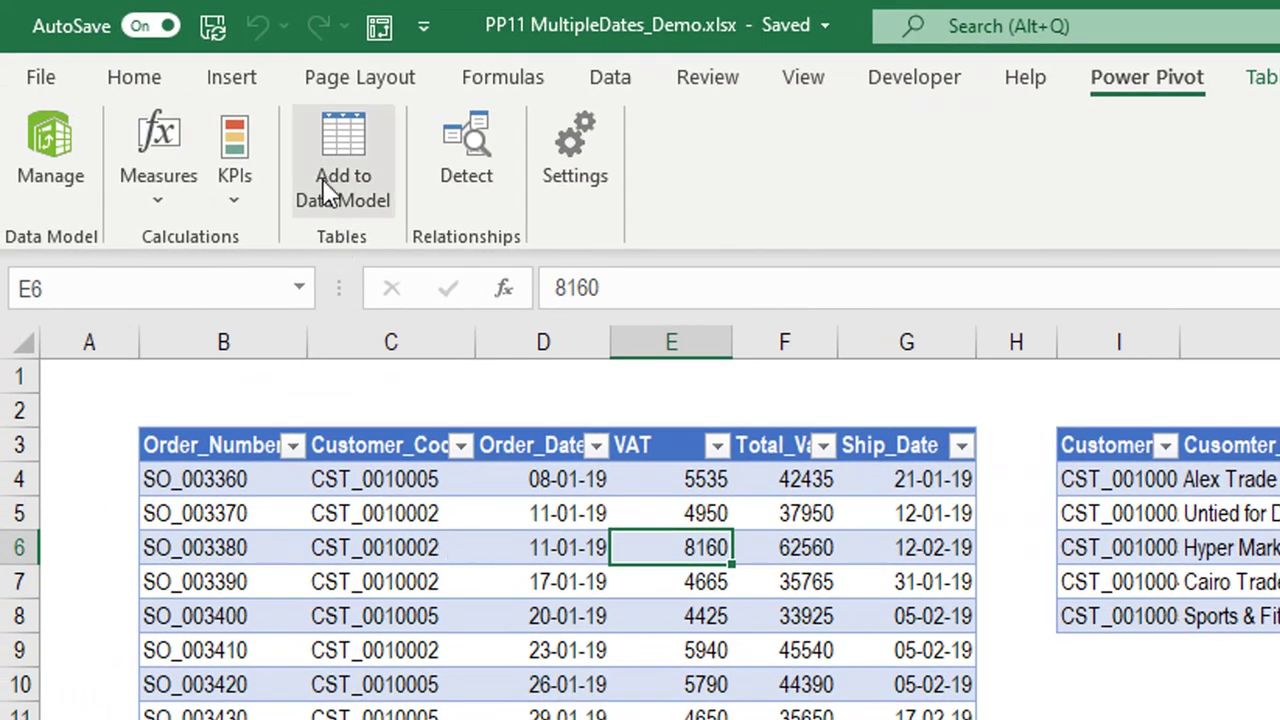
pyautogui.click(355, 185)
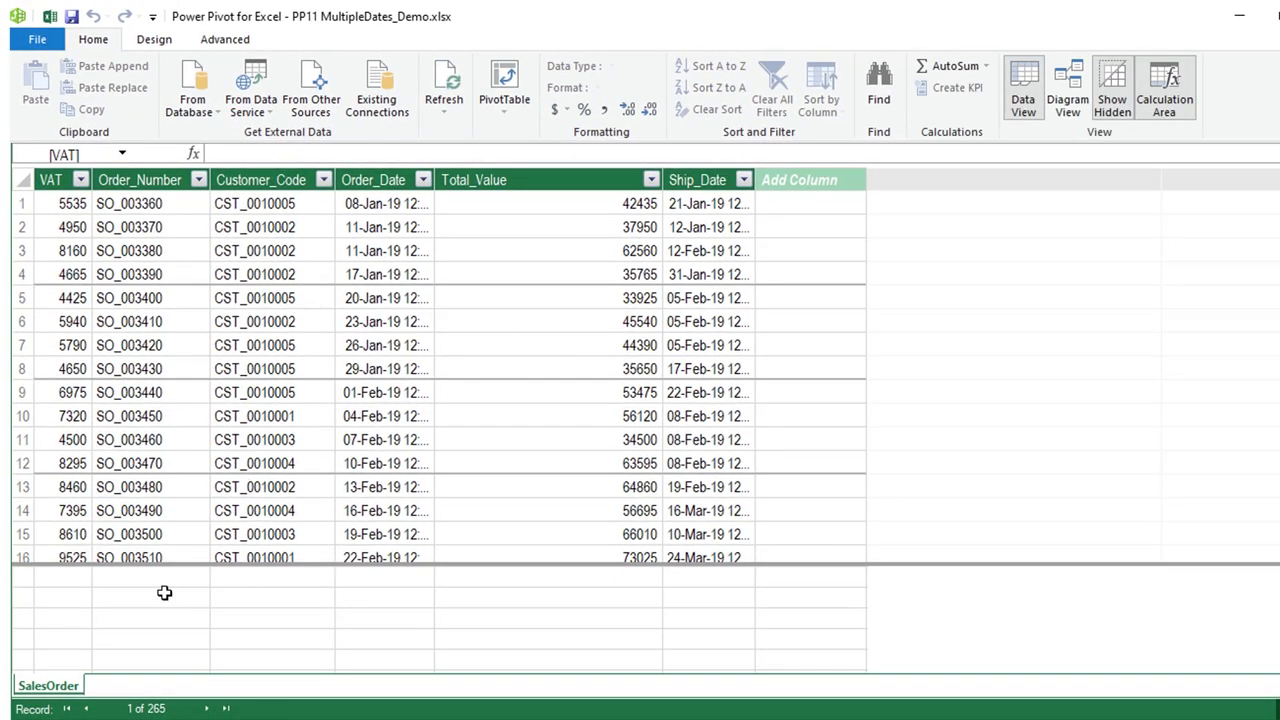
pyautogui.click(396, 367)
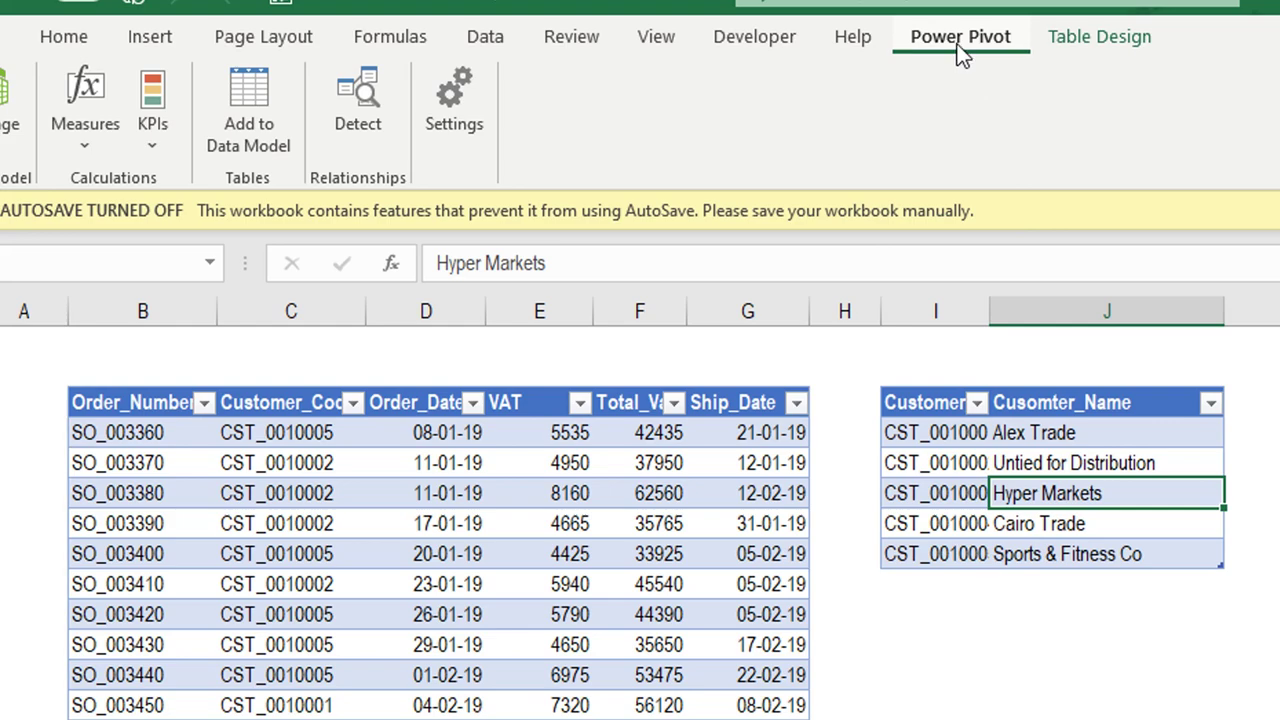
pyautogui.click(251, 128)
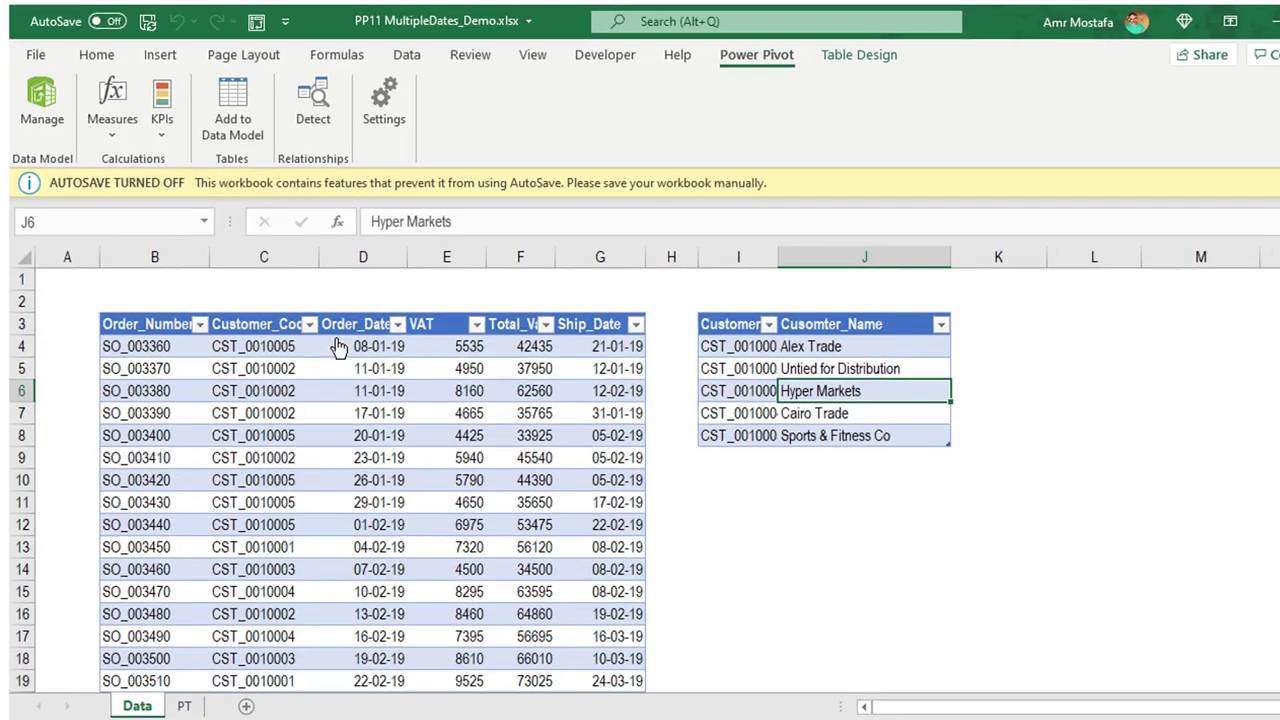
pyautogui.click(521, 545)
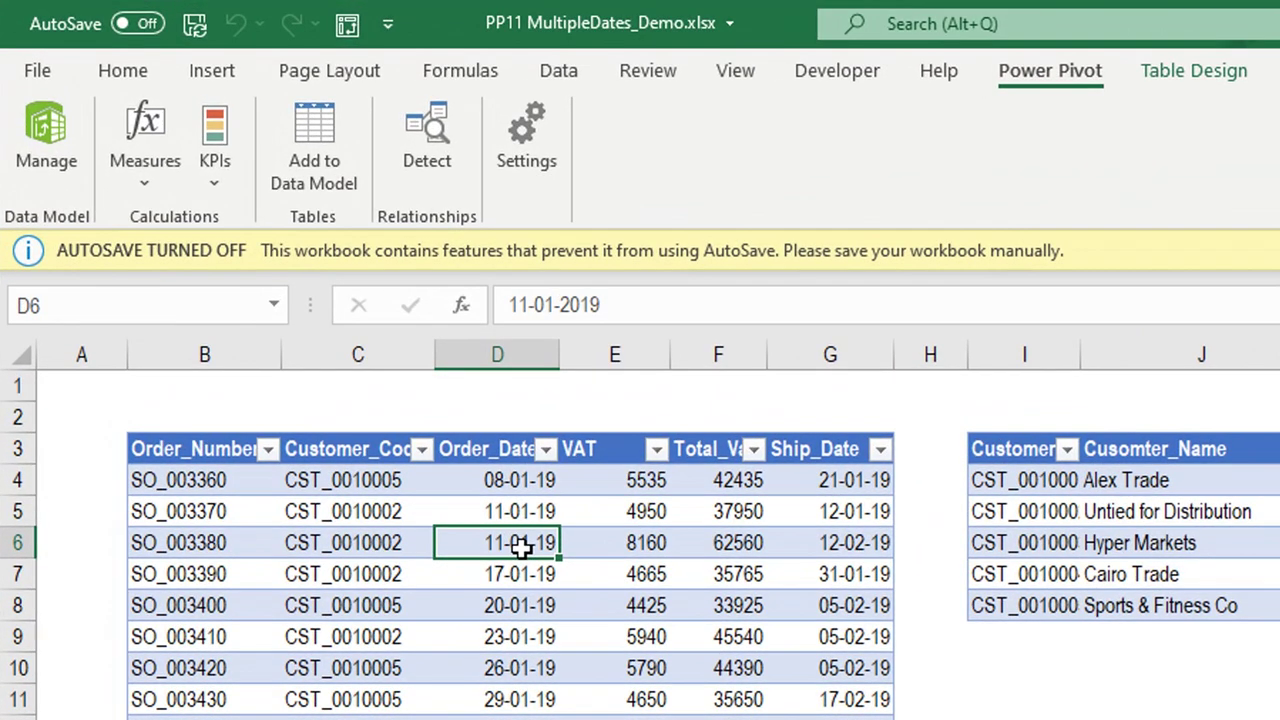
# Confirm the table names SalesOrder and Cusotmers, then browse both tables in the Power Pivot window.
pyautogui.click(1195, 75)
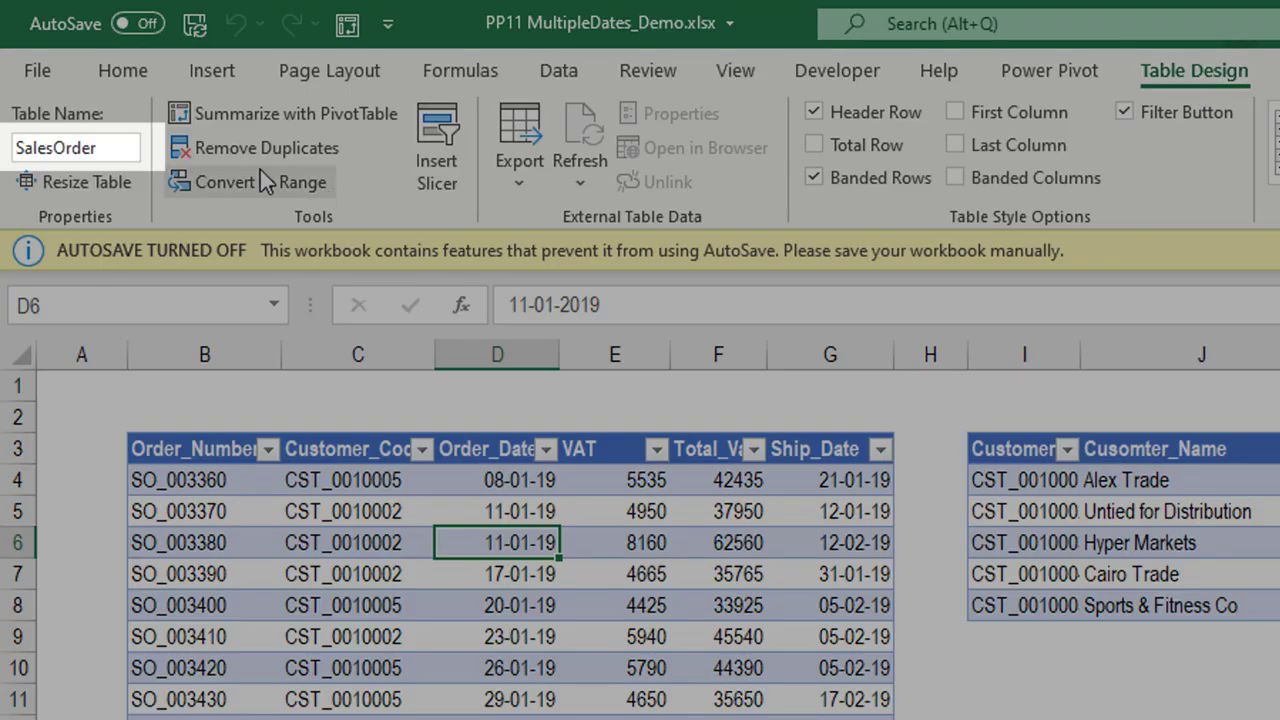
pyautogui.click(1186, 550)
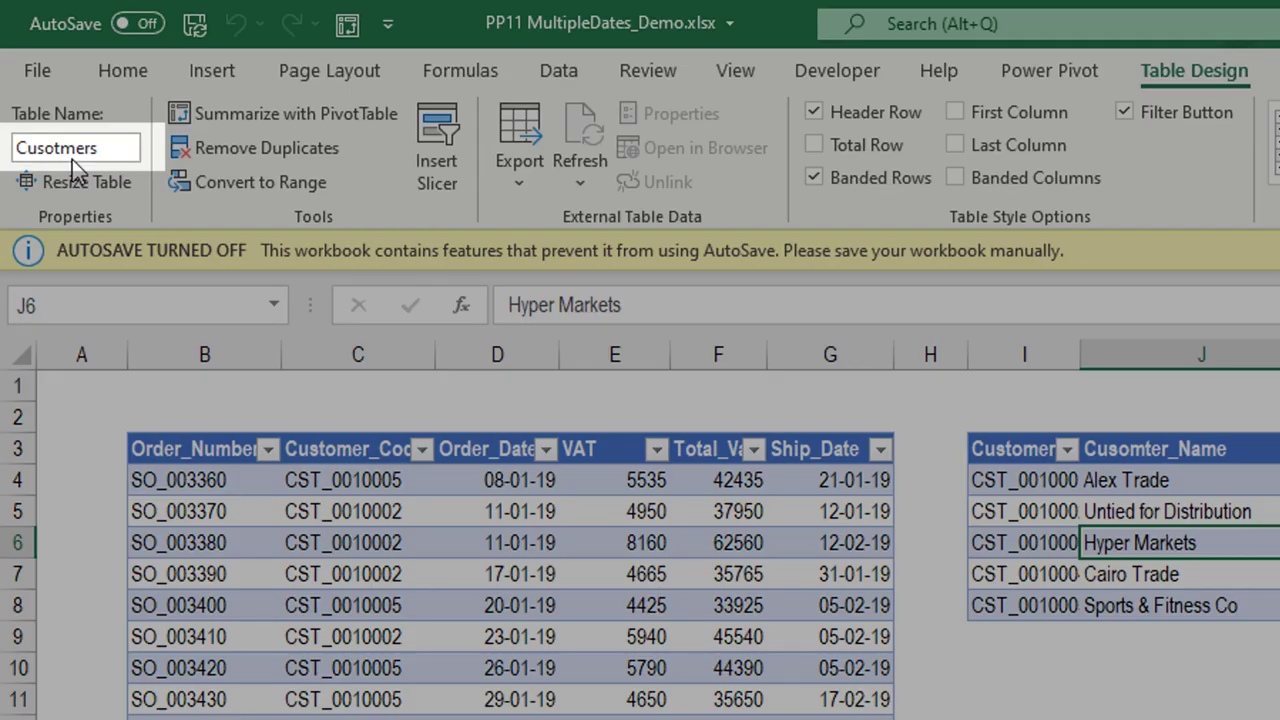
pyautogui.click(500, 634)
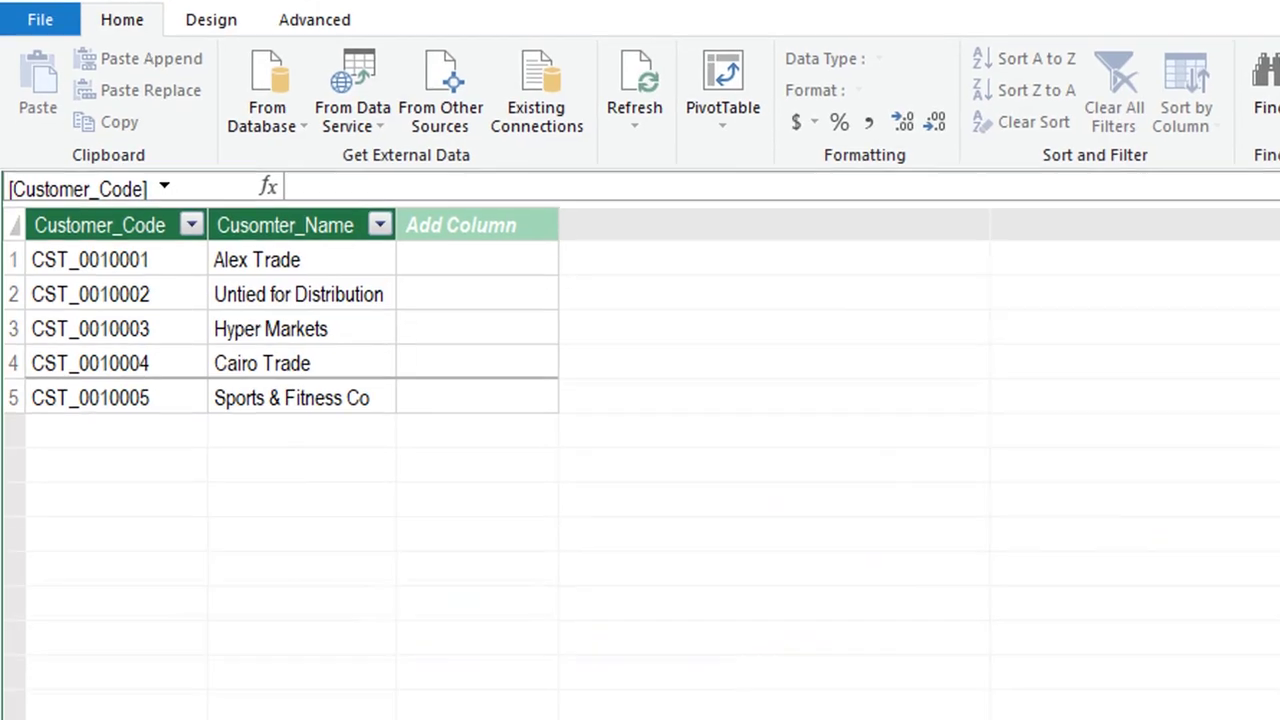
pyautogui.click(63, 686)
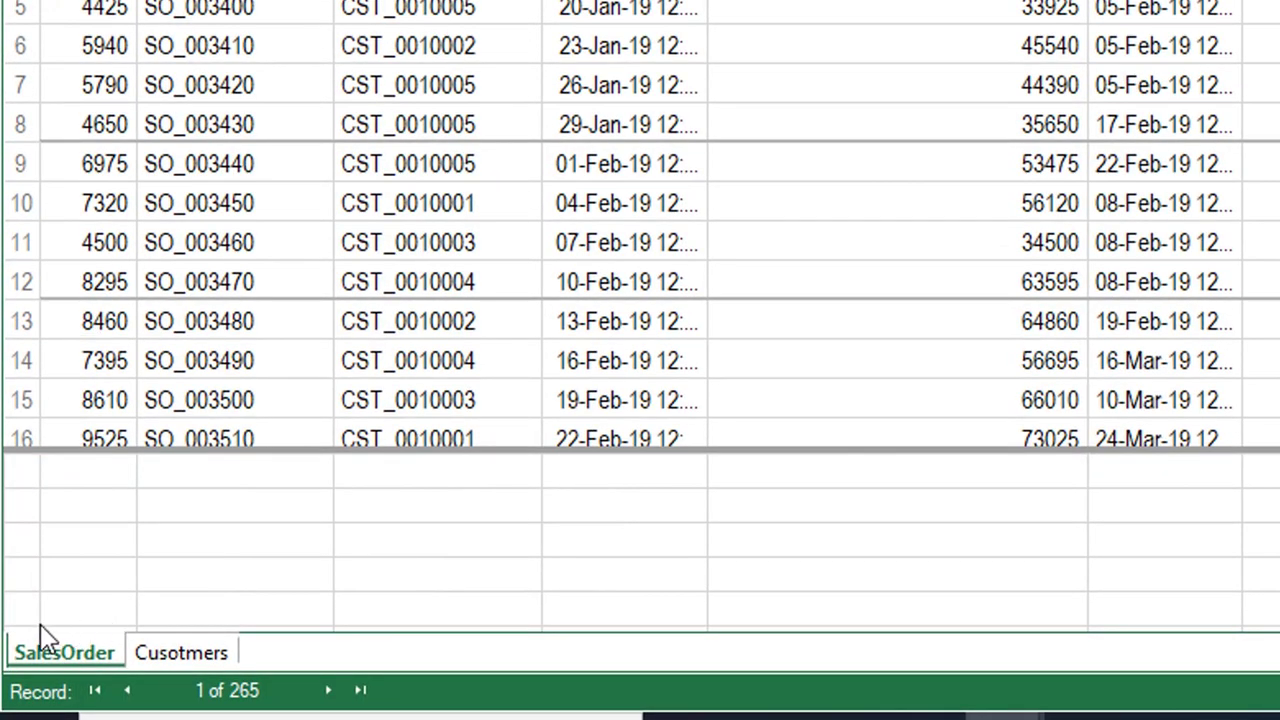
pyautogui.click(181, 652)
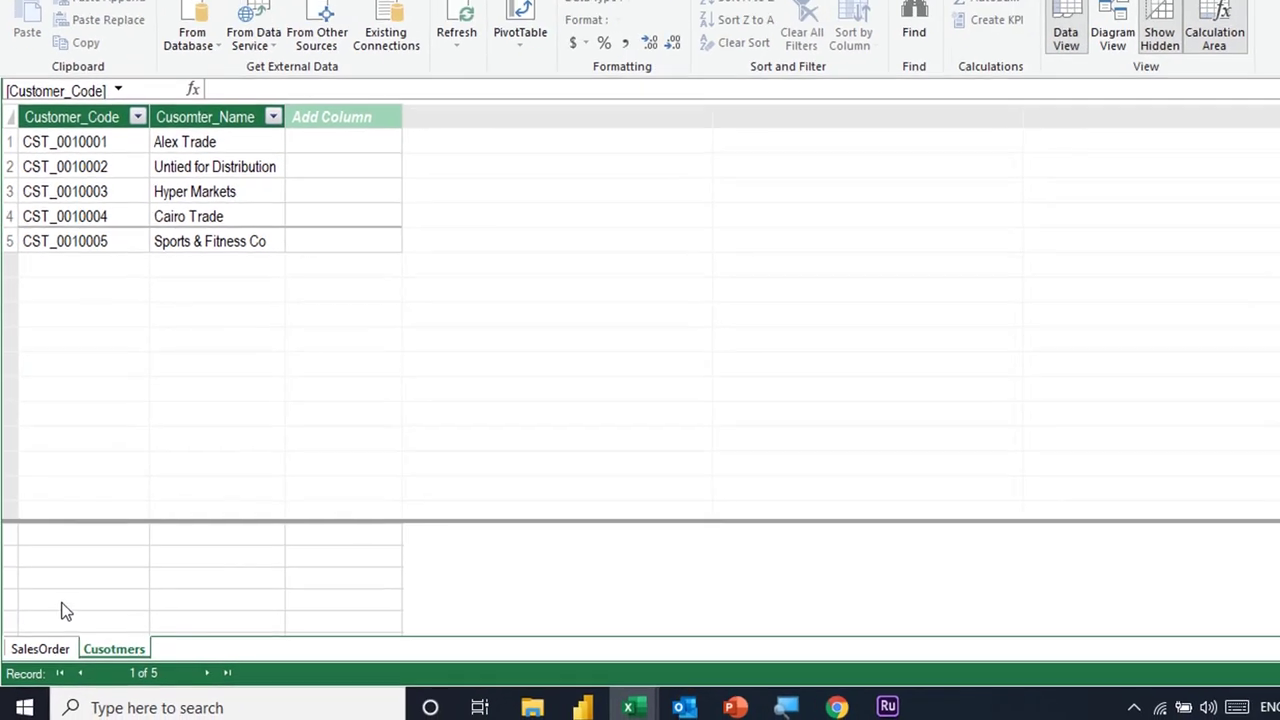
pyautogui.click(40, 649)
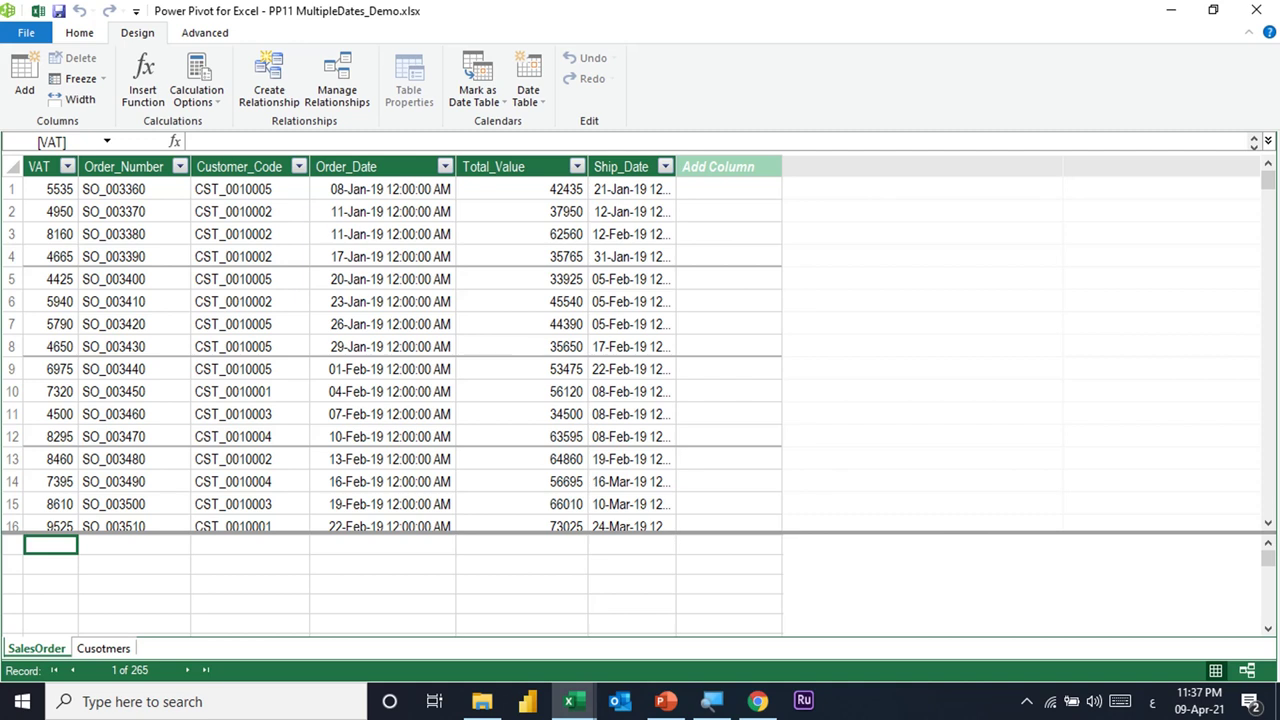
pyautogui.click(86, 36)
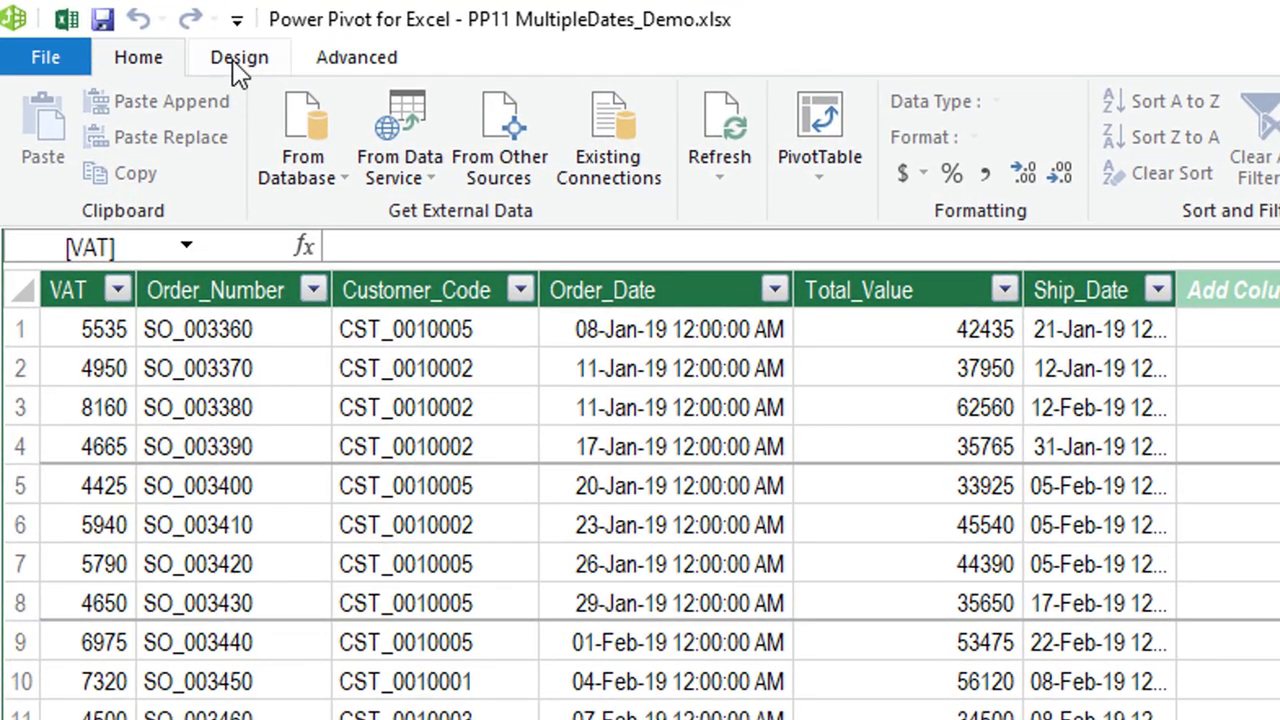
# Create a new Calendar date table from the Design tab's Date Table options.
pyautogui.click(237, 68)
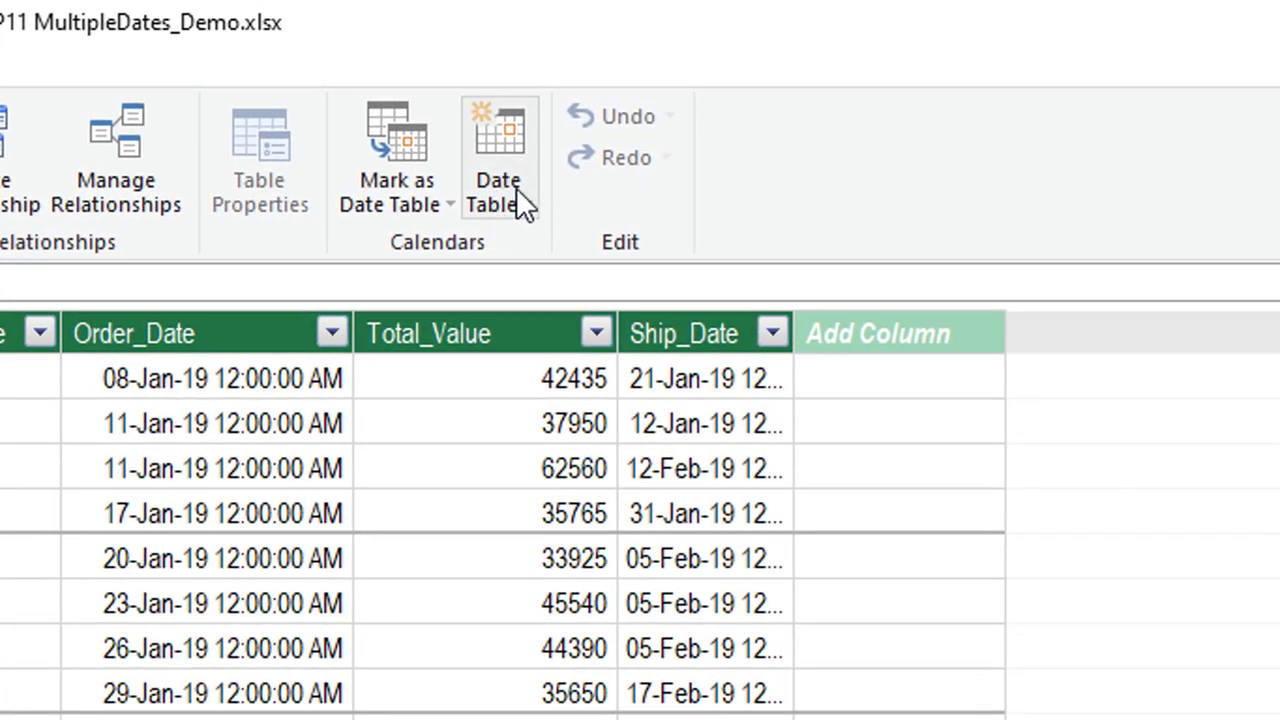
pyautogui.click(517, 199)
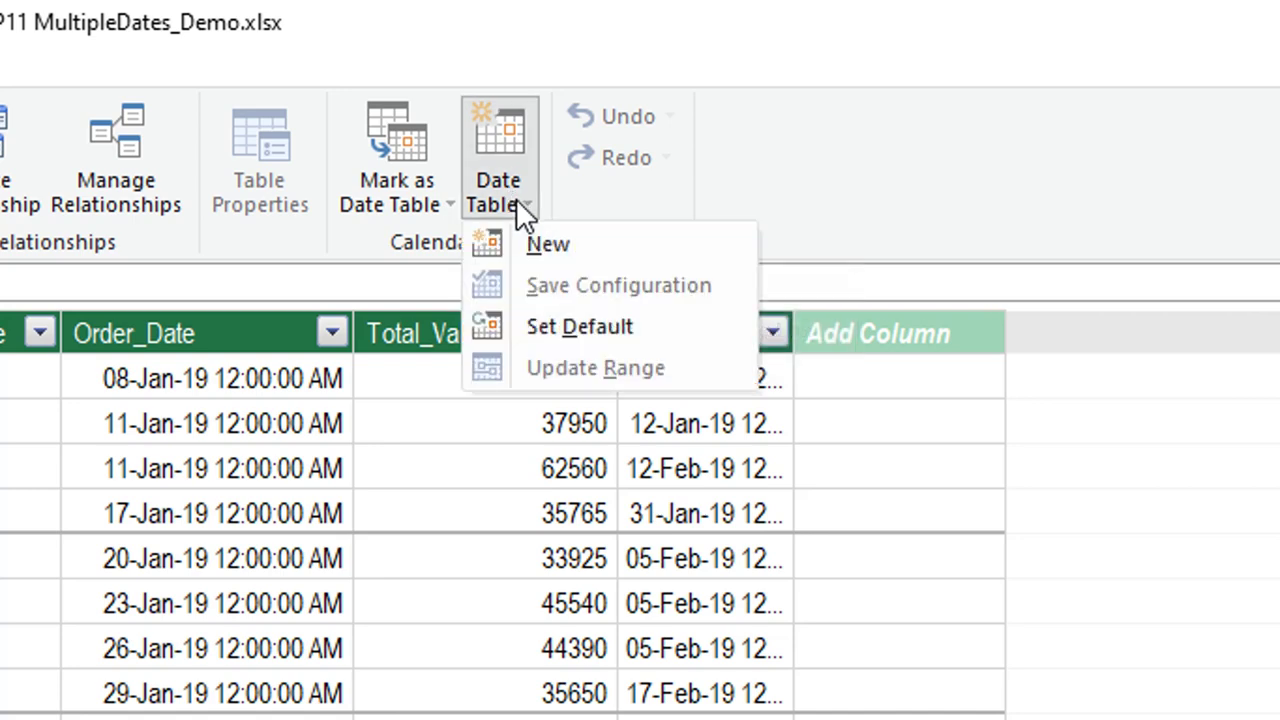
pyautogui.click(559, 242)
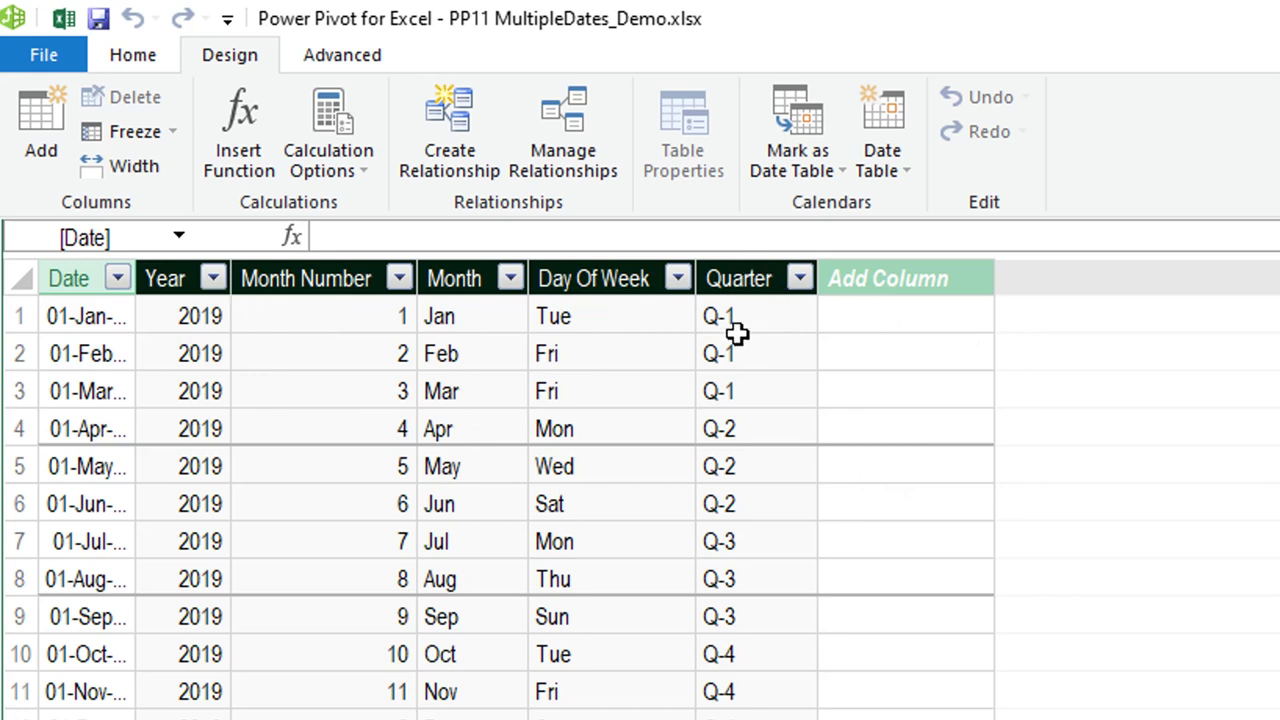
# Widen the Date column and check the calendar's 01-Jan-19 to 31-Dec-21 range without changes.
pyautogui.moveTo(135, 278); pyautogui.dragTo(191, 286)
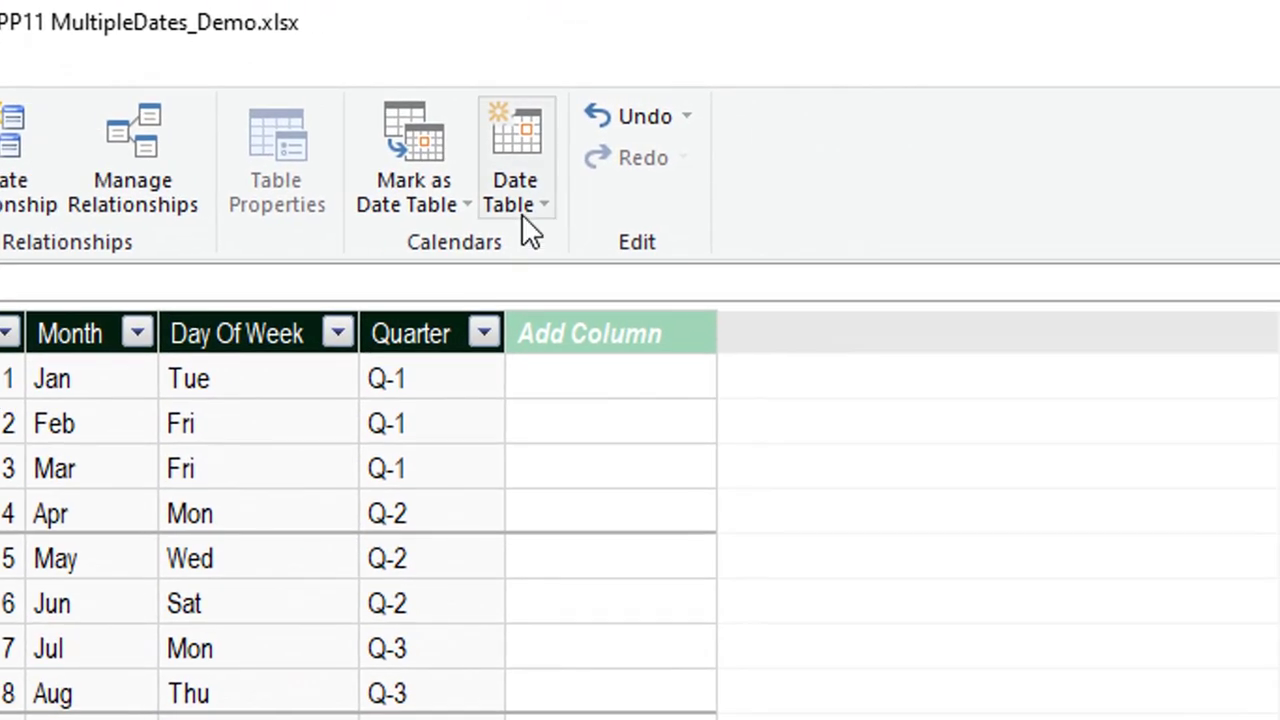
pyautogui.click(524, 210)
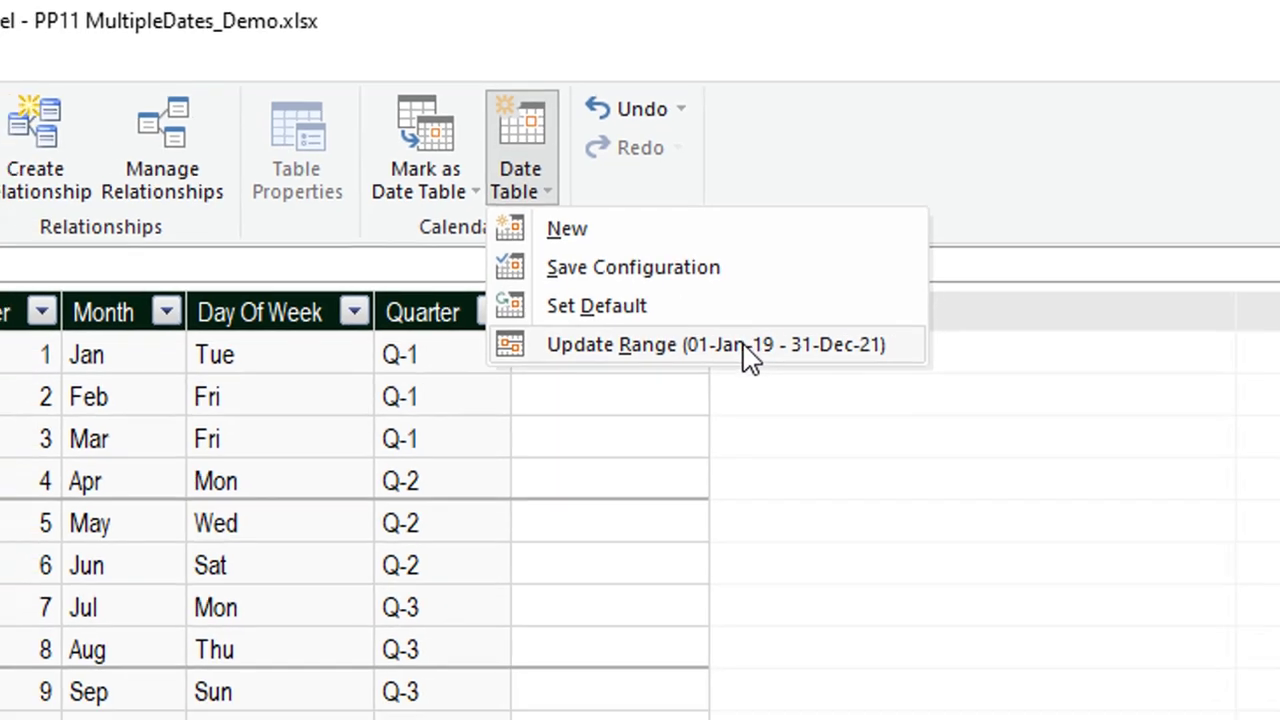
pyautogui.press('Escape')
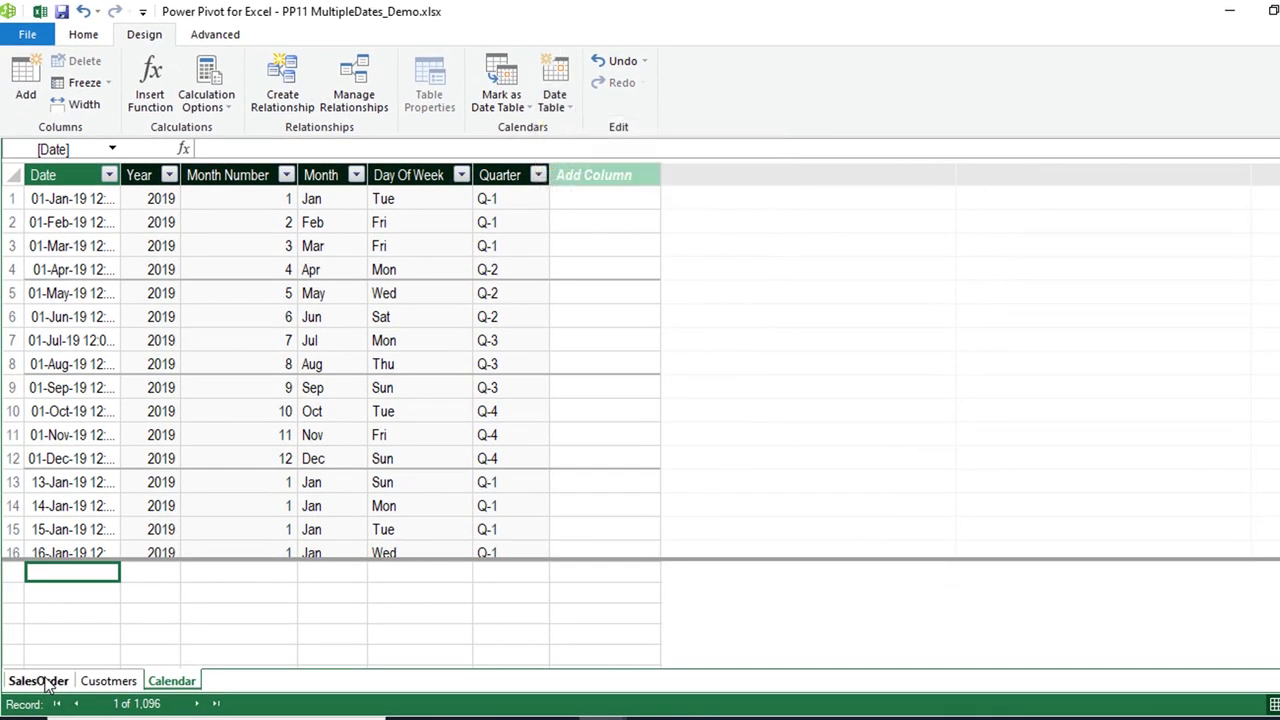
# Review SalesOrder's Order_Date list, starting 08-Jan-19, and cancel without filtering.
pyautogui.click(40, 681)
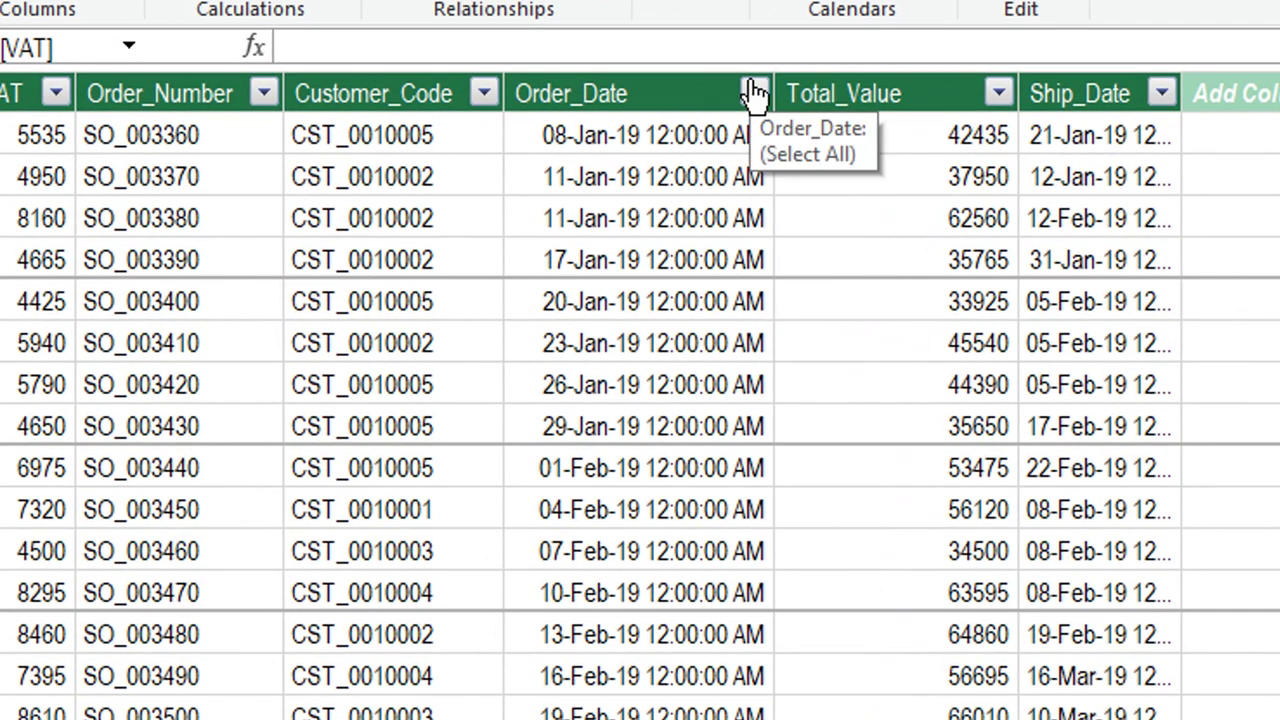
pyautogui.click(753, 93)
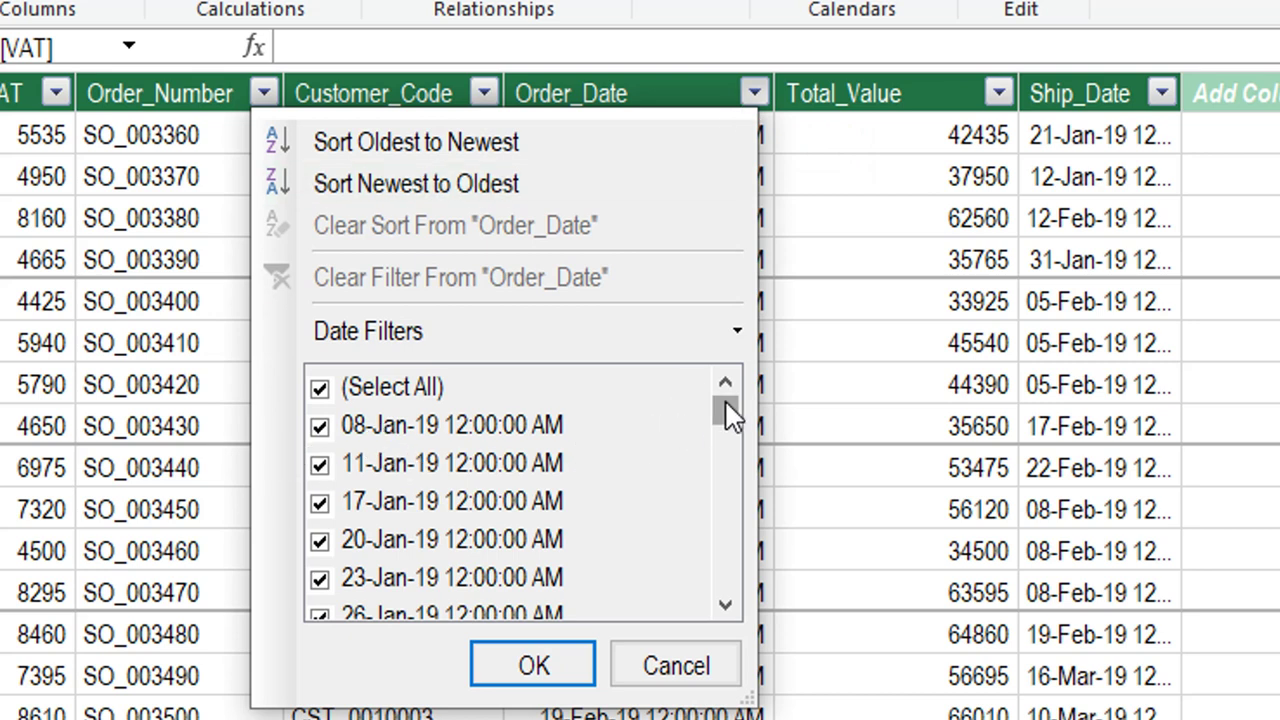
pyautogui.moveTo(726, 414); pyautogui.dragTo(757, 663)
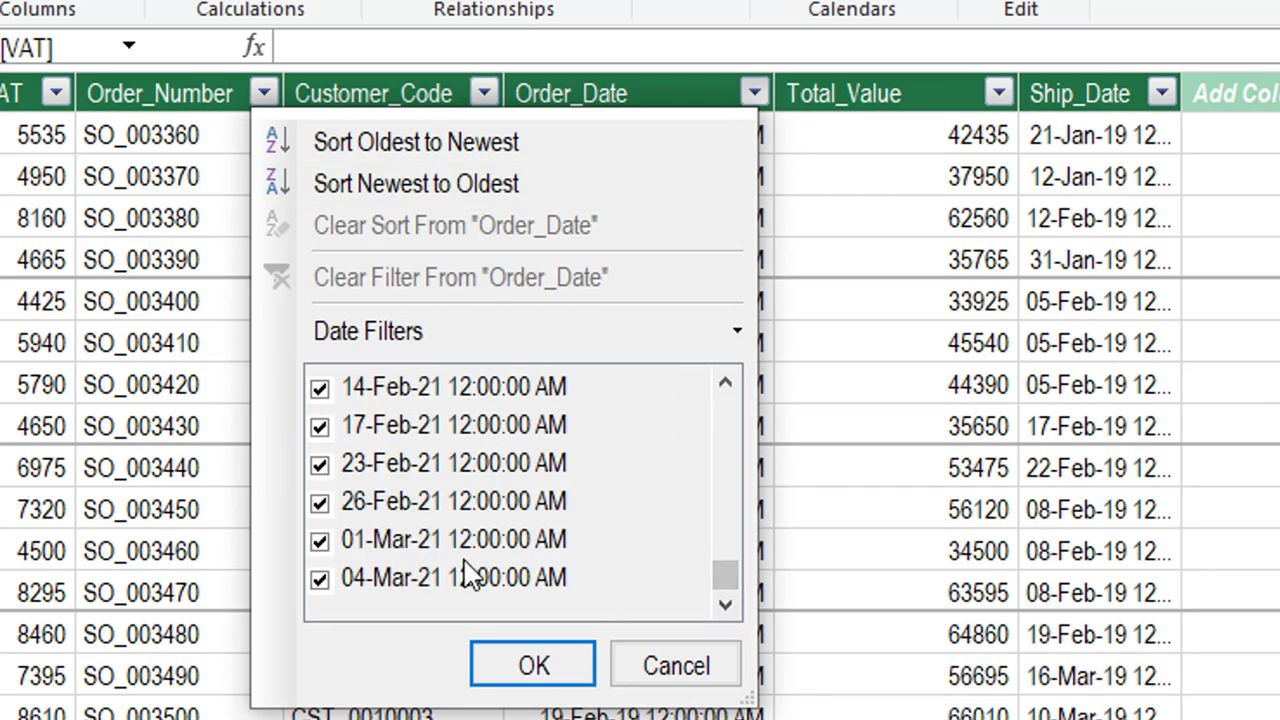
pyautogui.click(708, 678)
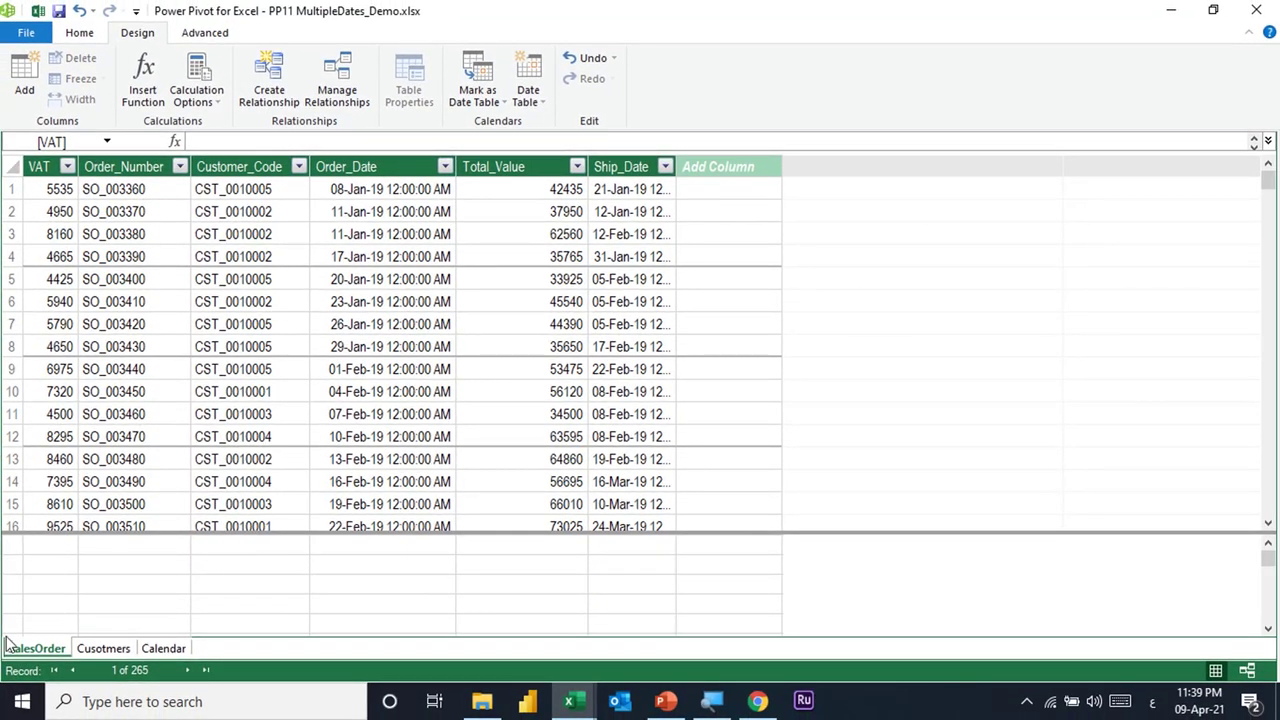
# Return to the Calendar table and inspect Month Number's =MONTH([Date]) formula.
pyautogui.click(168, 652)
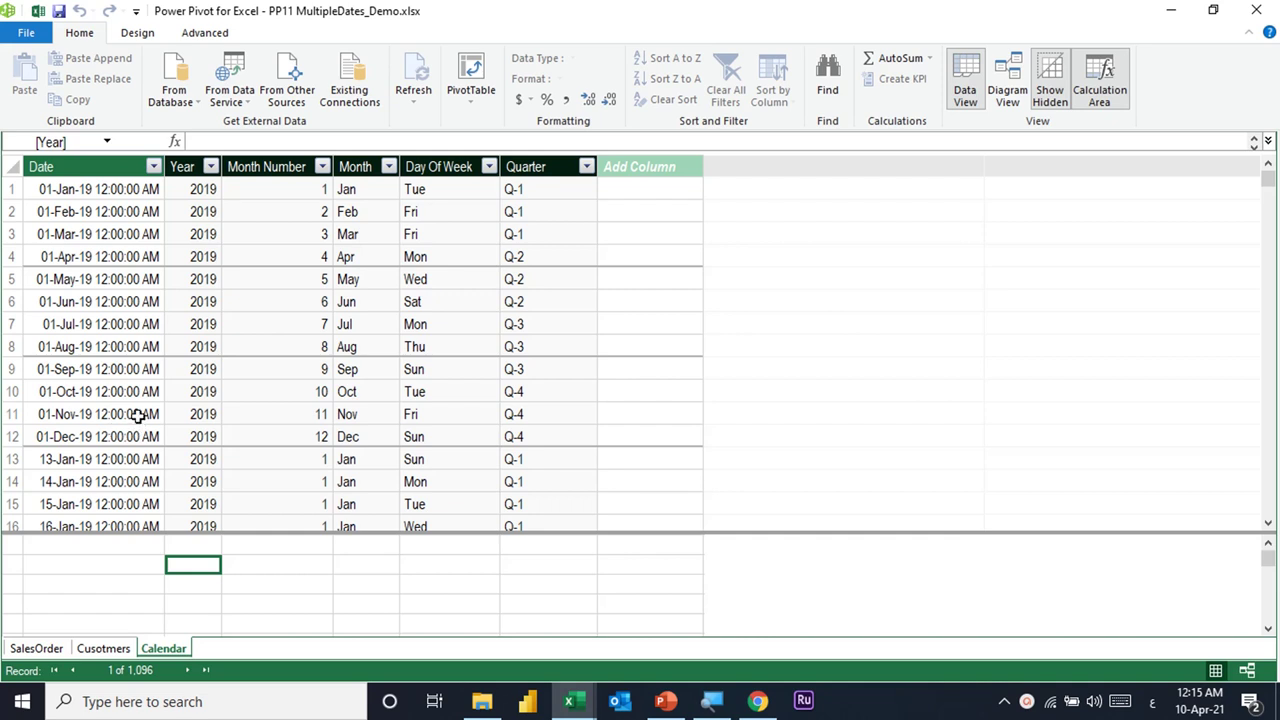
pyautogui.click(277, 369)
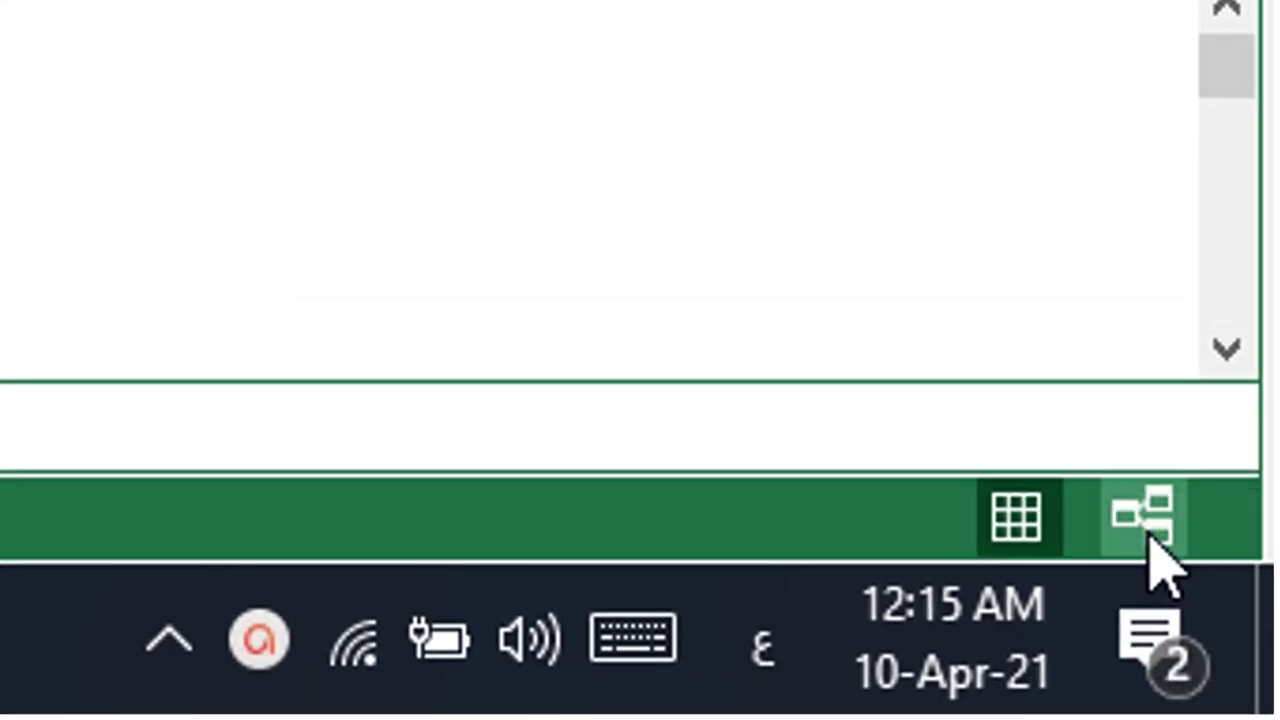
# Switch to Diagram View and line up Cusotmers, SalesOrder and Calendar in one row.
pyautogui.click(1150, 538)
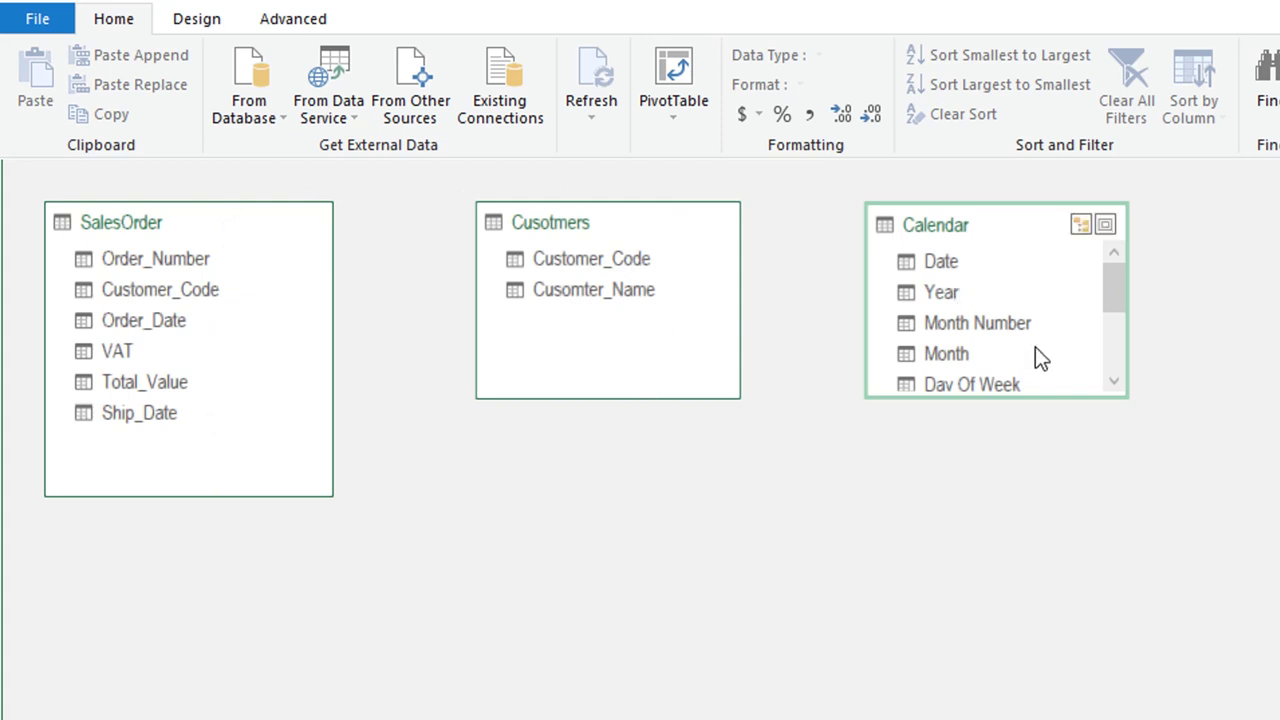
pyautogui.moveTo(171, 222); pyautogui.dragTo(601, 438)
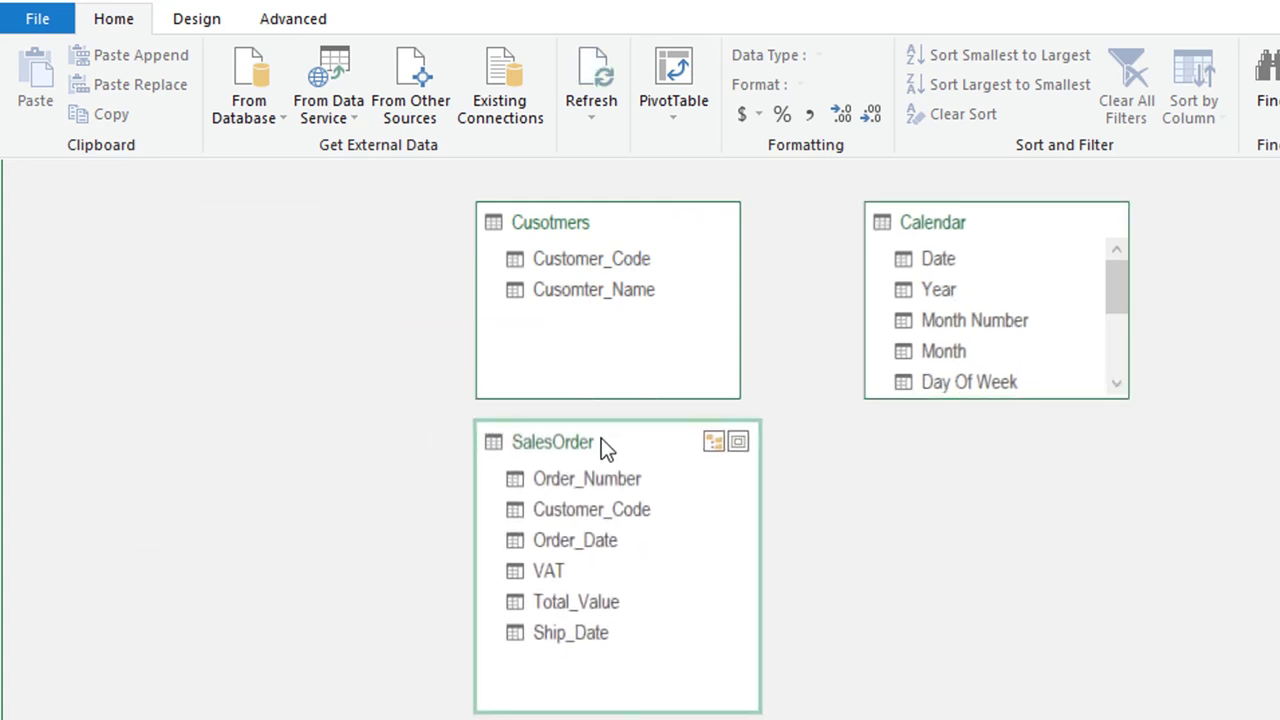
pyautogui.moveTo(615, 225); pyautogui.dragTo(257, 436)
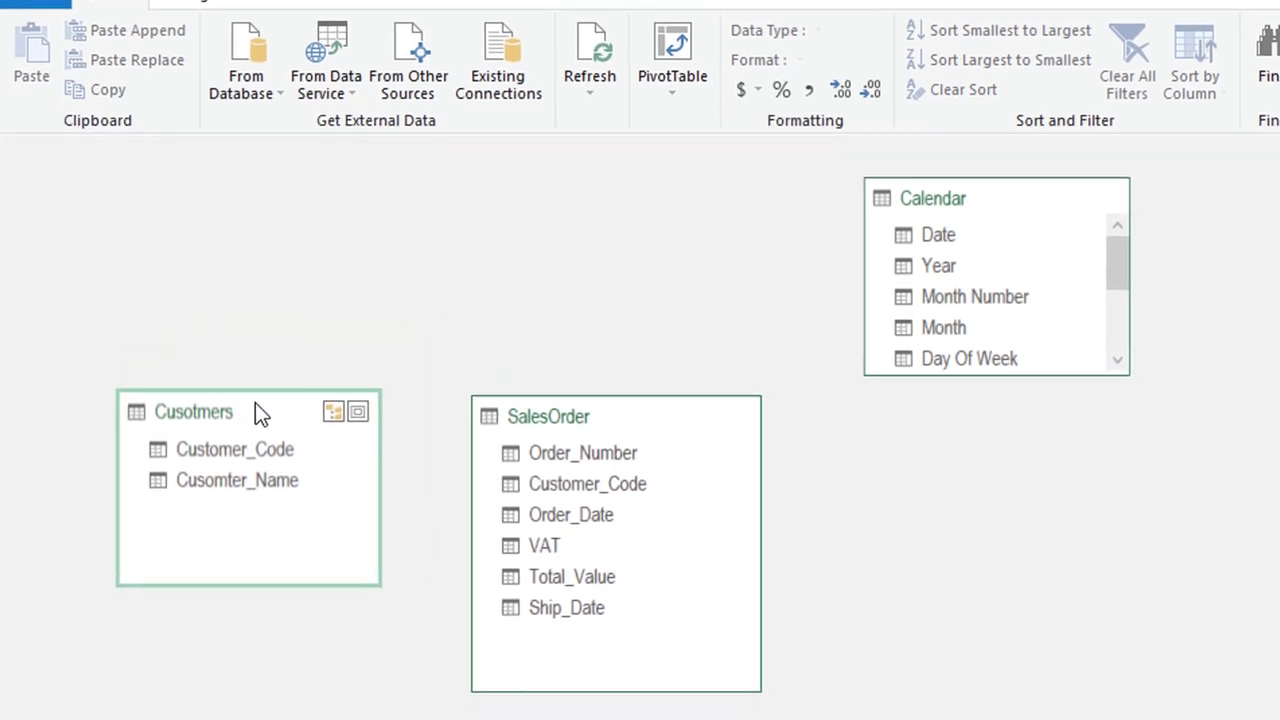
pyautogui.moveTo(1015, 73); pyautogui.dragTo(1048, 297)
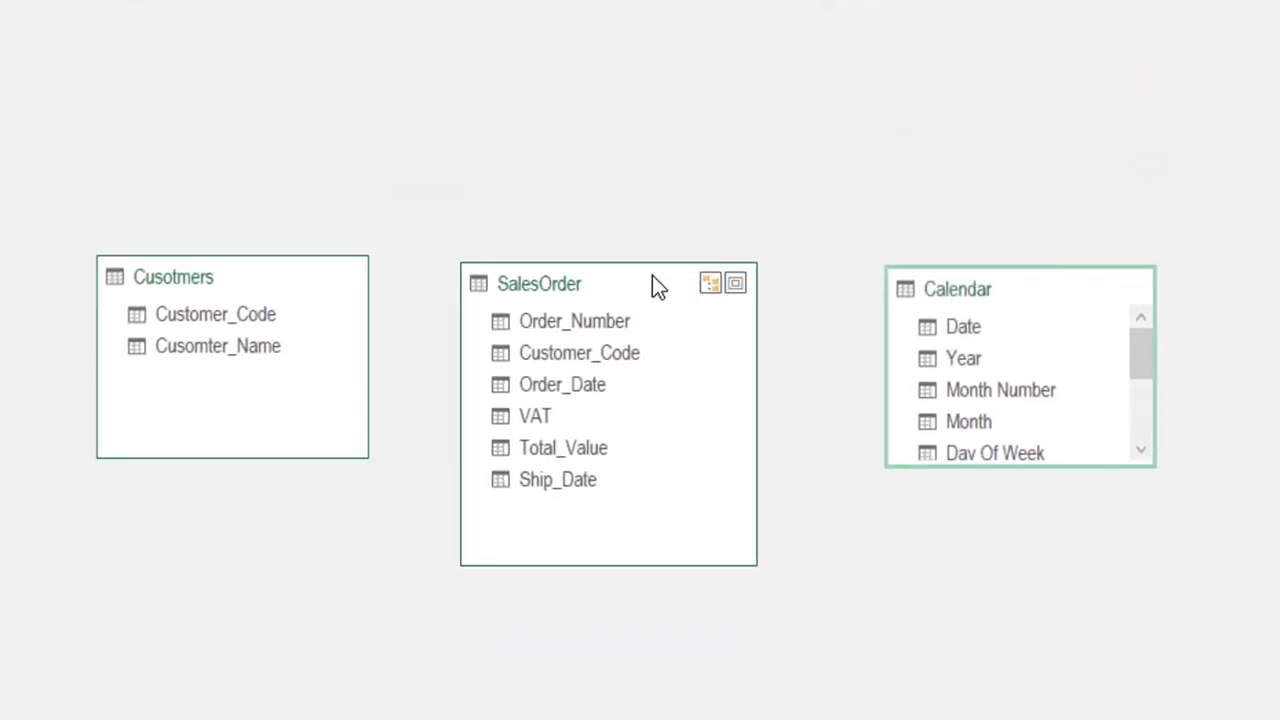
pyautogui.moveTo(655, 285)
pyautogui.mouseDown()
pyautogui.moveTo(661, 191)
pyautogui.moveTo(688, 235)
pyautogui.mouseUp()
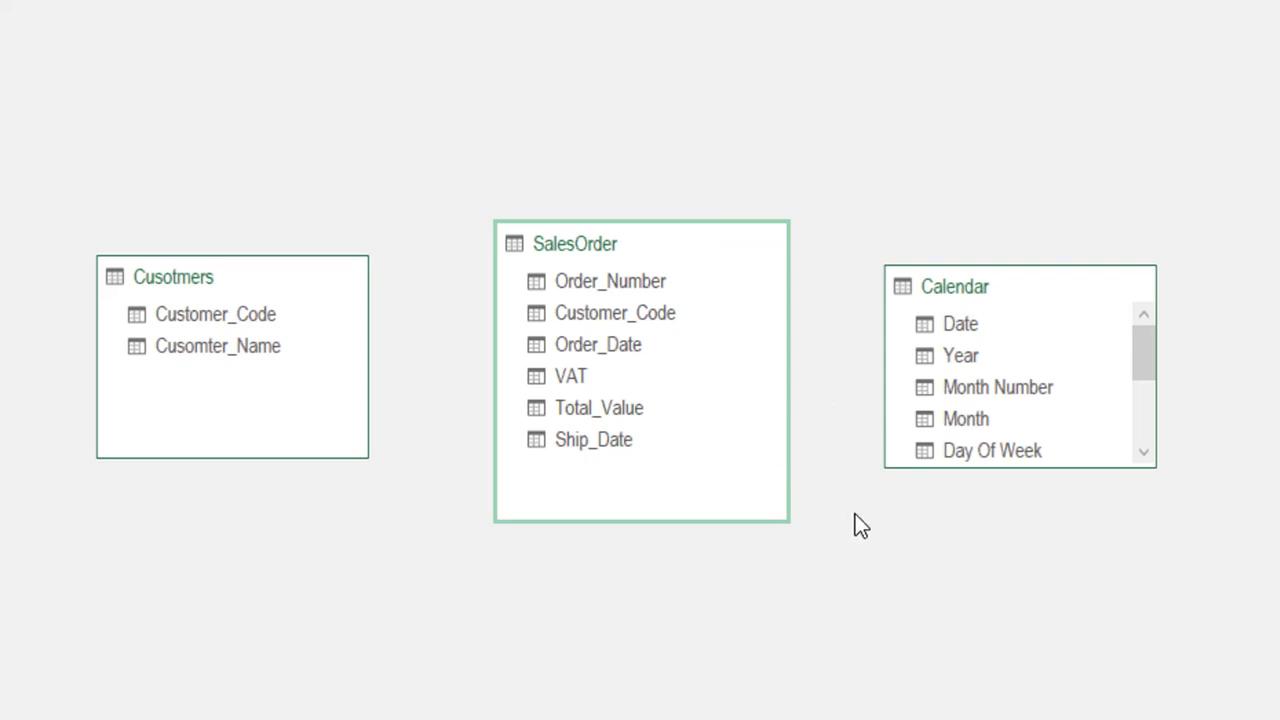
pyautogui.click(209, 314)
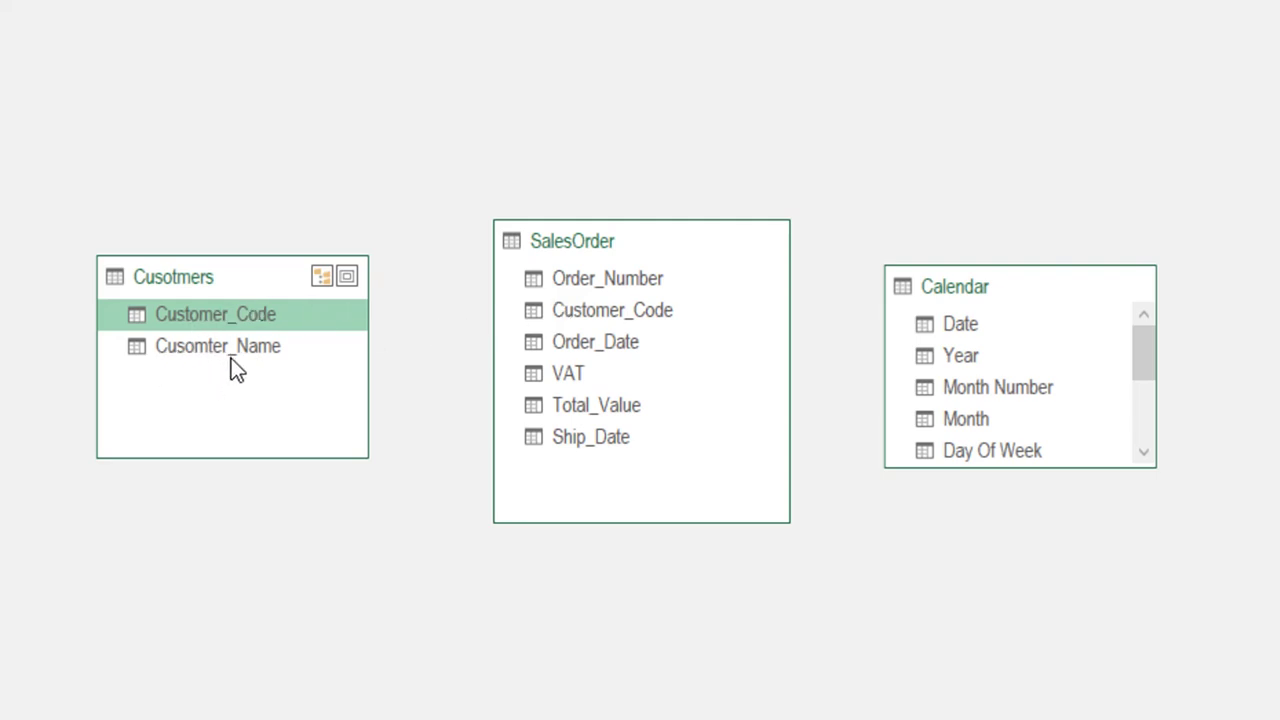
# Relate Cusotmers' Customer_Code one-to-many to SalesOrder's Customer_Code, then move Cusotmers up-left.
pyautogui.moveTo(228, 320); pyautogui.dragTo(232, 318)
pyautogui.moveTo(243, 314); pyautogui.dragTo(601, 322)
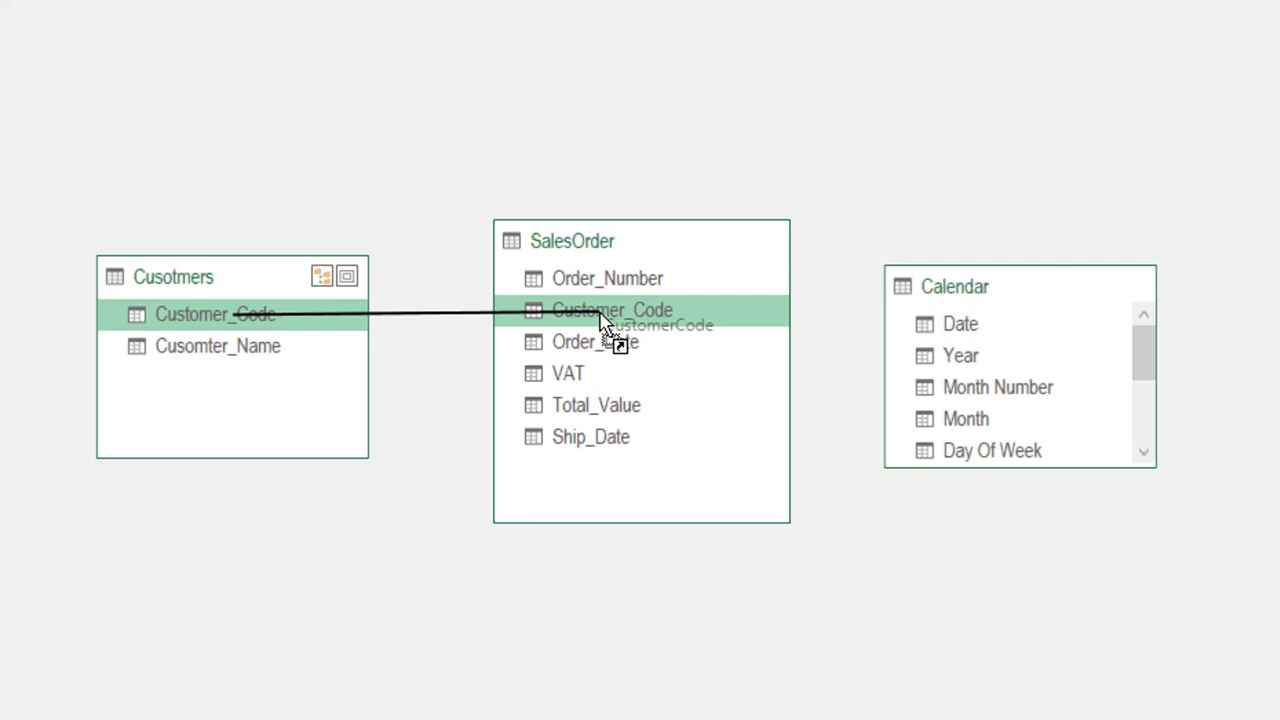
pyautogui.moveTo(600, 318); pyautogui.dragTo(600, 318)
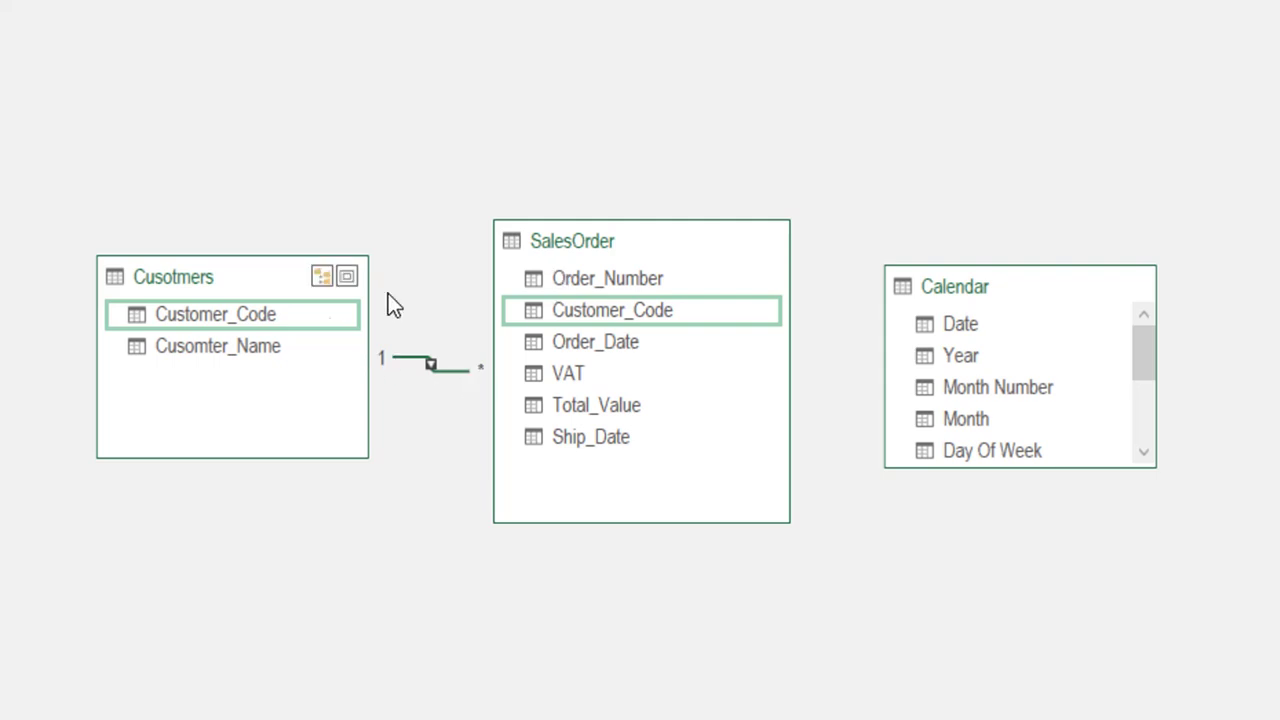
pyautogui.moveTo(254, 282); pyautogui.dragTo(180, 167)
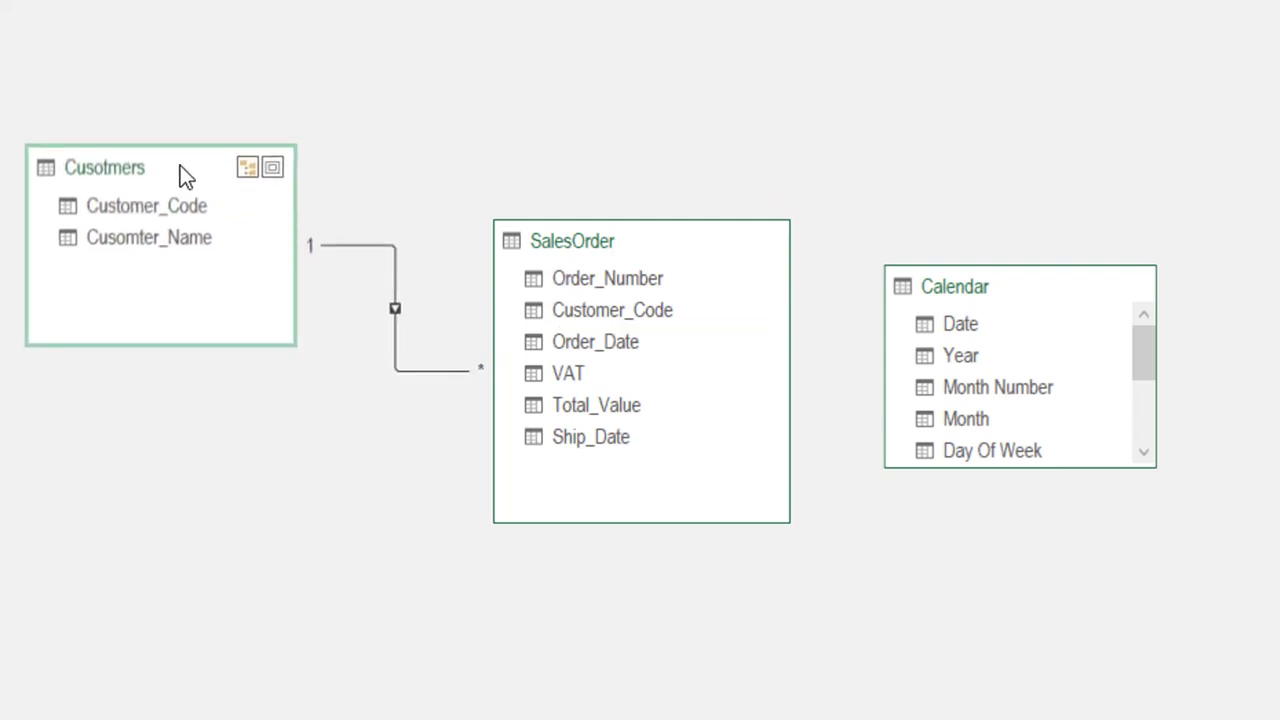
pyautogui.click(396, 360)
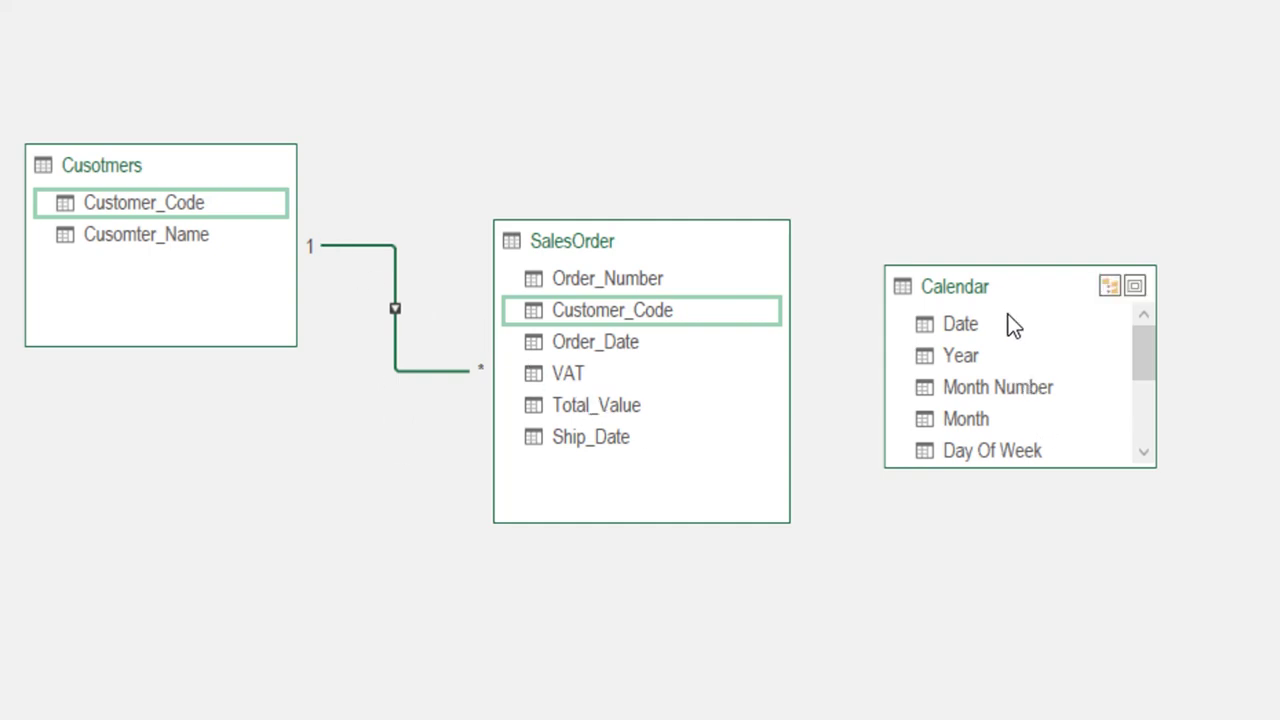
# Link Calendar's Date to SalesOrder's Order_Date one-to-many, then reposition the Calendar table box.
pyautogui.click(968, 326)
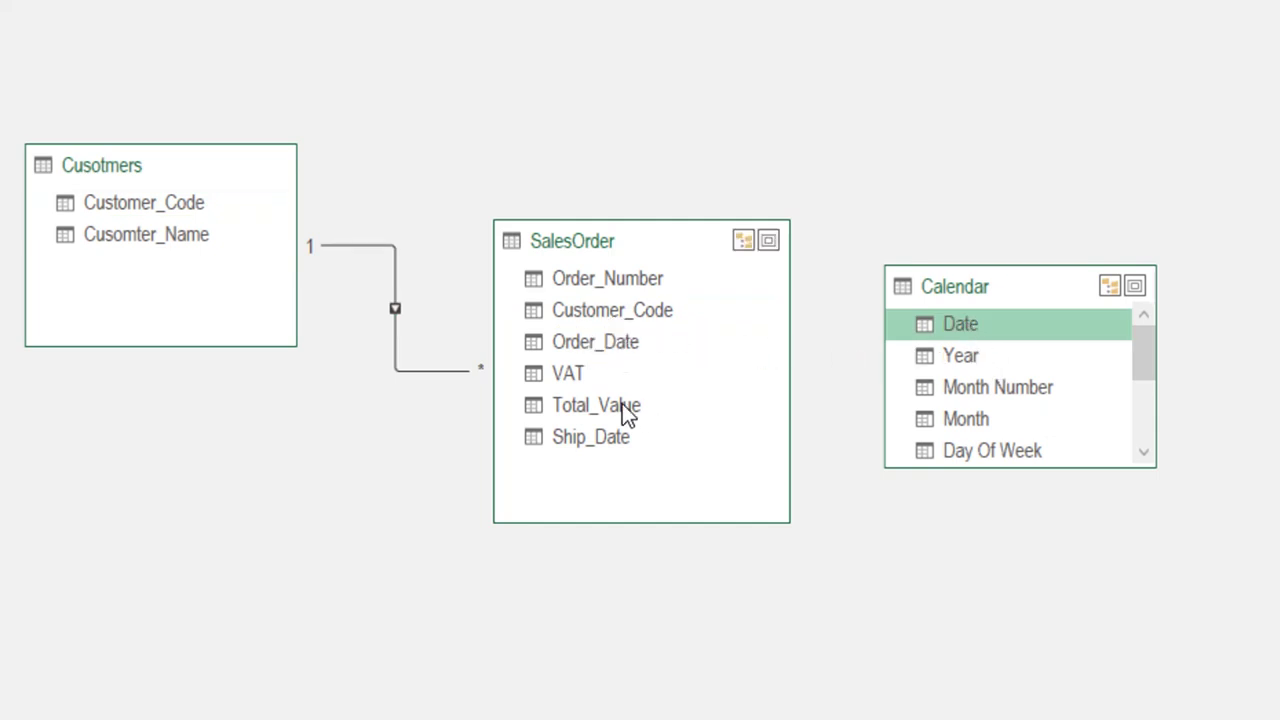
pyautogui.click(597, 337)
pyautogui.click(587, 436)
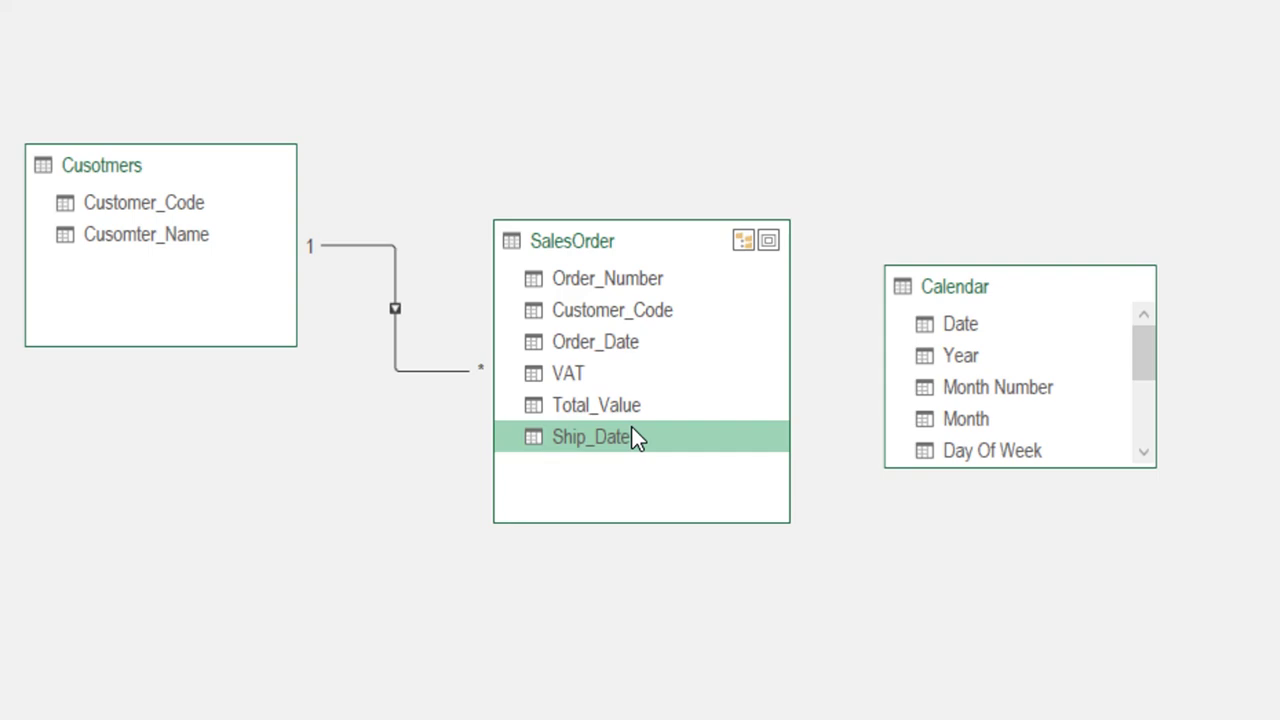
pyautogui.click(971, 329)
pyautogui.moveTo(999, 324)
pyautogui.mouseDown()
pyautogui.moveTo(902, 348)
pyautogui.moveTo(663, 329)
pyautogui.moveTo(612, 343)
pyautogui.mouseUp()
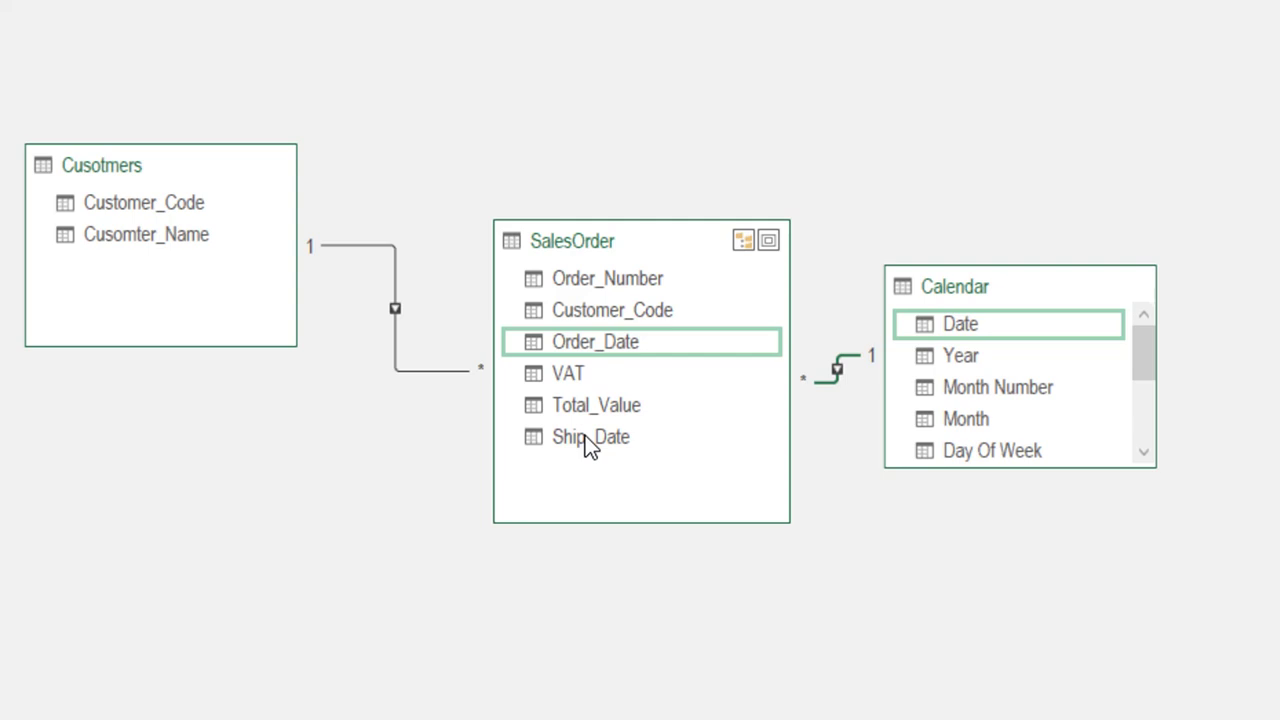
pyautogui.moveTo(1035, 287); pyautogui.dragTo(1129, 223)
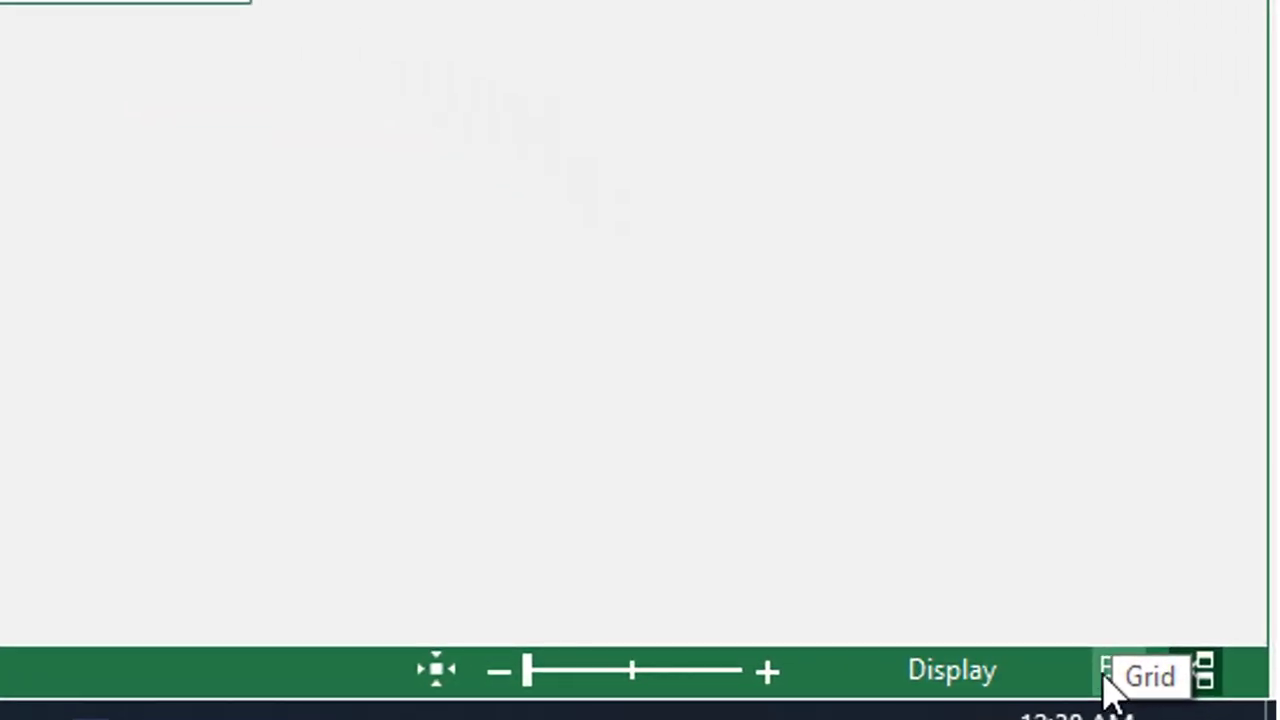
# In the SalesOrder grid, enlarge the calculation area and select the cell under Total_Value.
pyautogui.click(1145, 676)
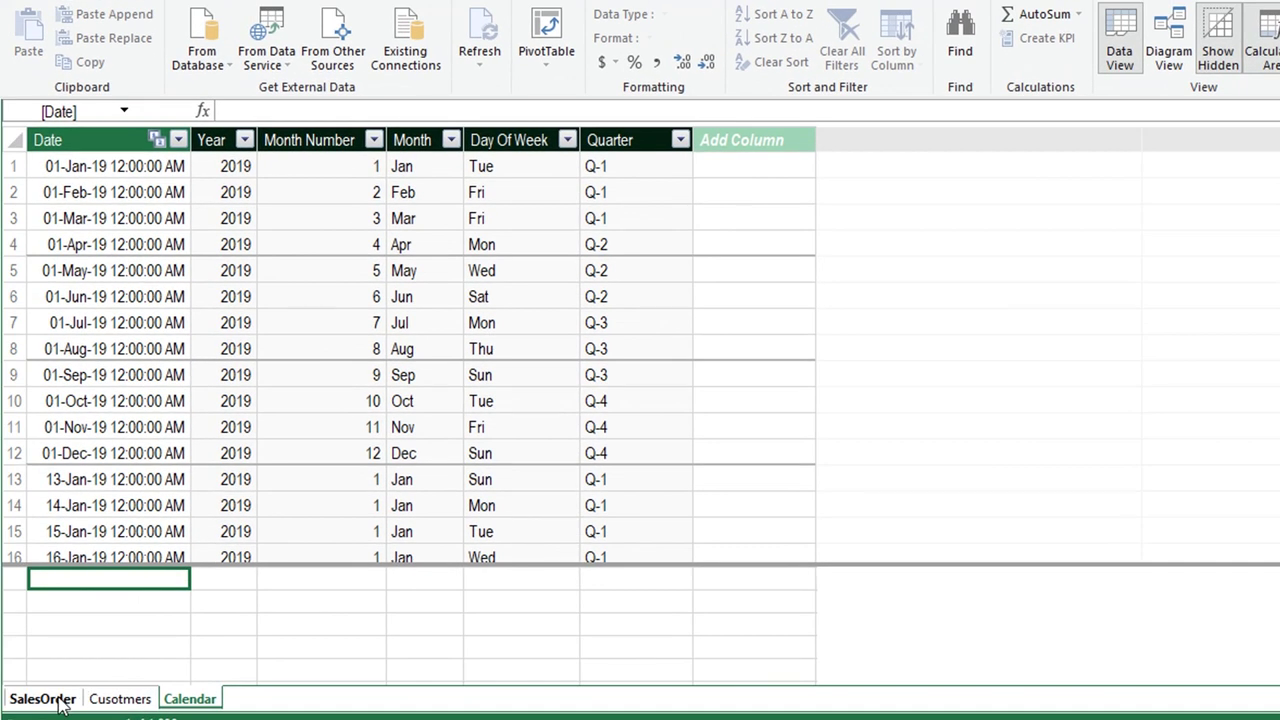
pyautogui.click(58, 701)
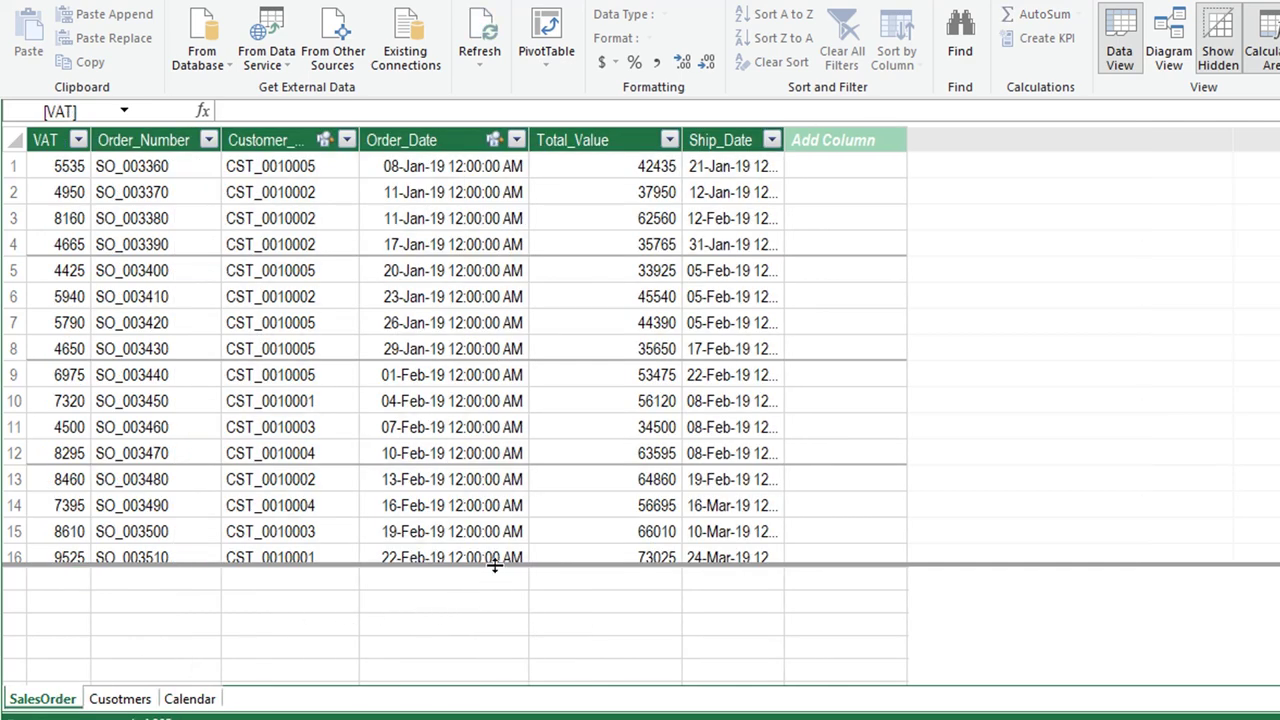
pyautogui.moveTo(494, 566); pyautogui.dragTo(521, 413)
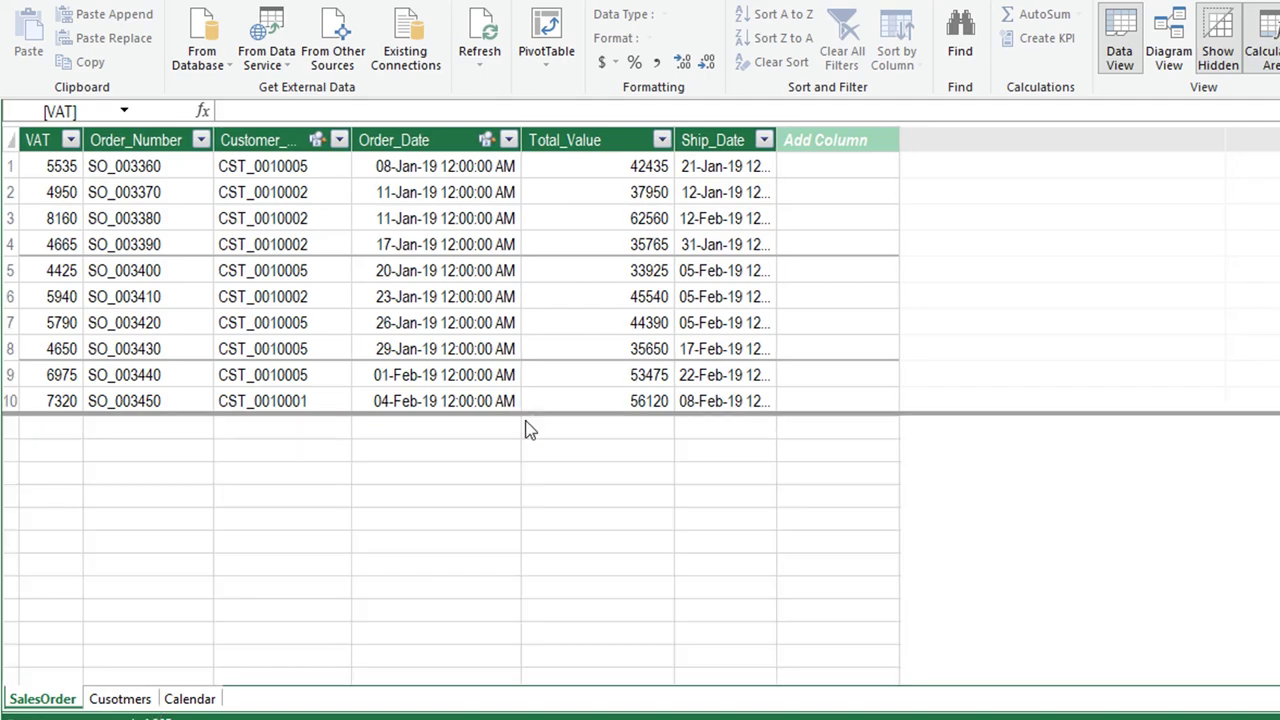
pyautogui.click(579, 452)
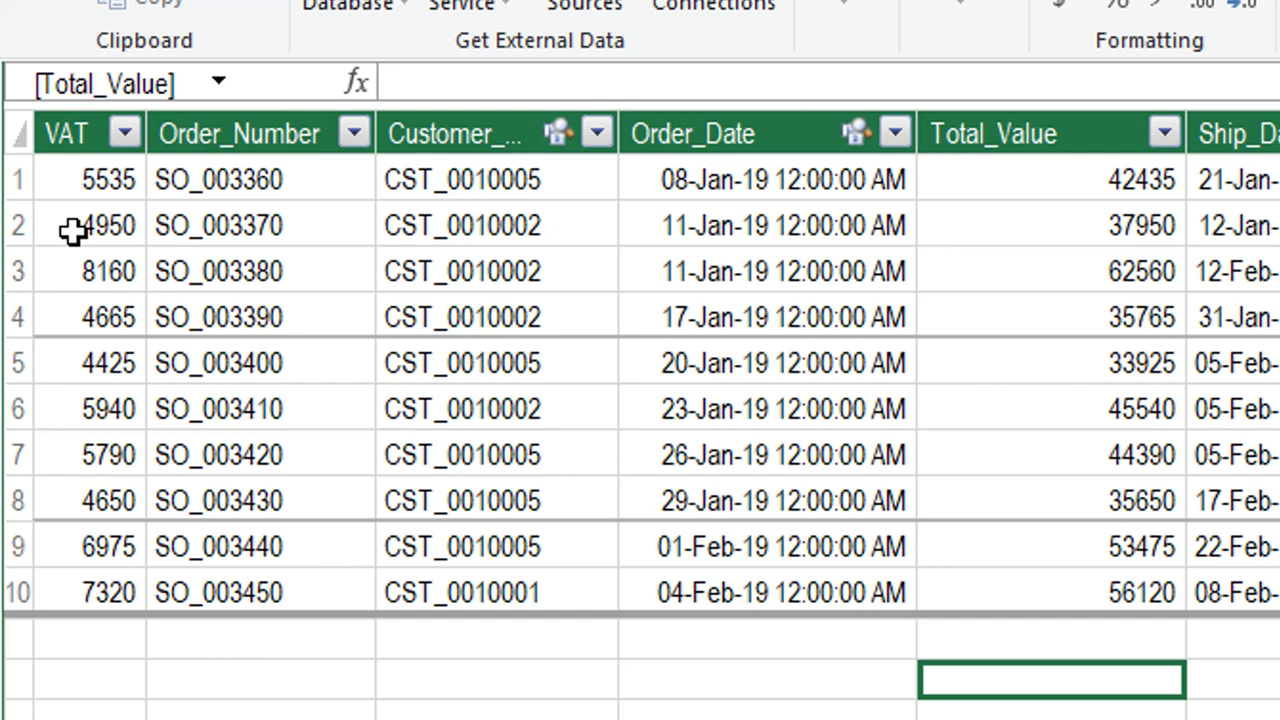
# Enter Net Order Value:=SUM(SalesOrder[Total_Value])-SUM(SalesOrder[VAT]) and widen the column to show 11898100.
pyautogui.click(451, 79)
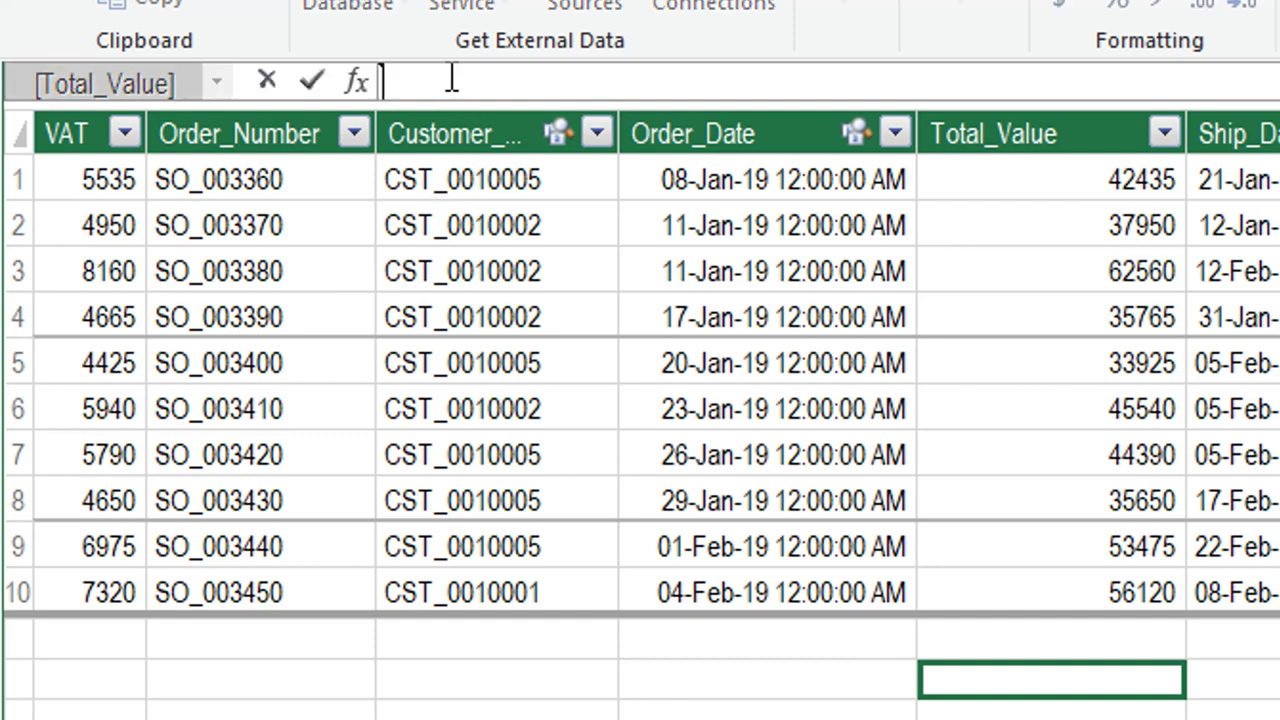
pyautogui.write('Net Order')
pyautogui.write(' Value:')
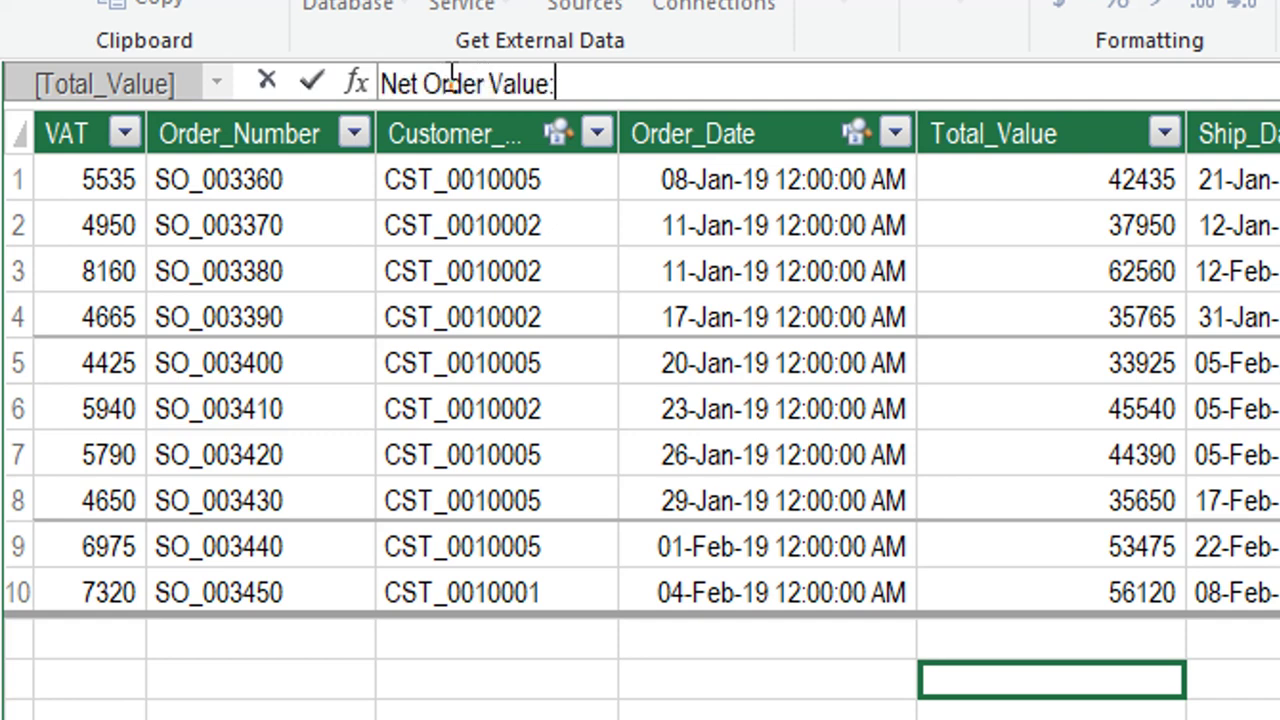
pyautogui.write('=')
pyautogui.write(' Sum')
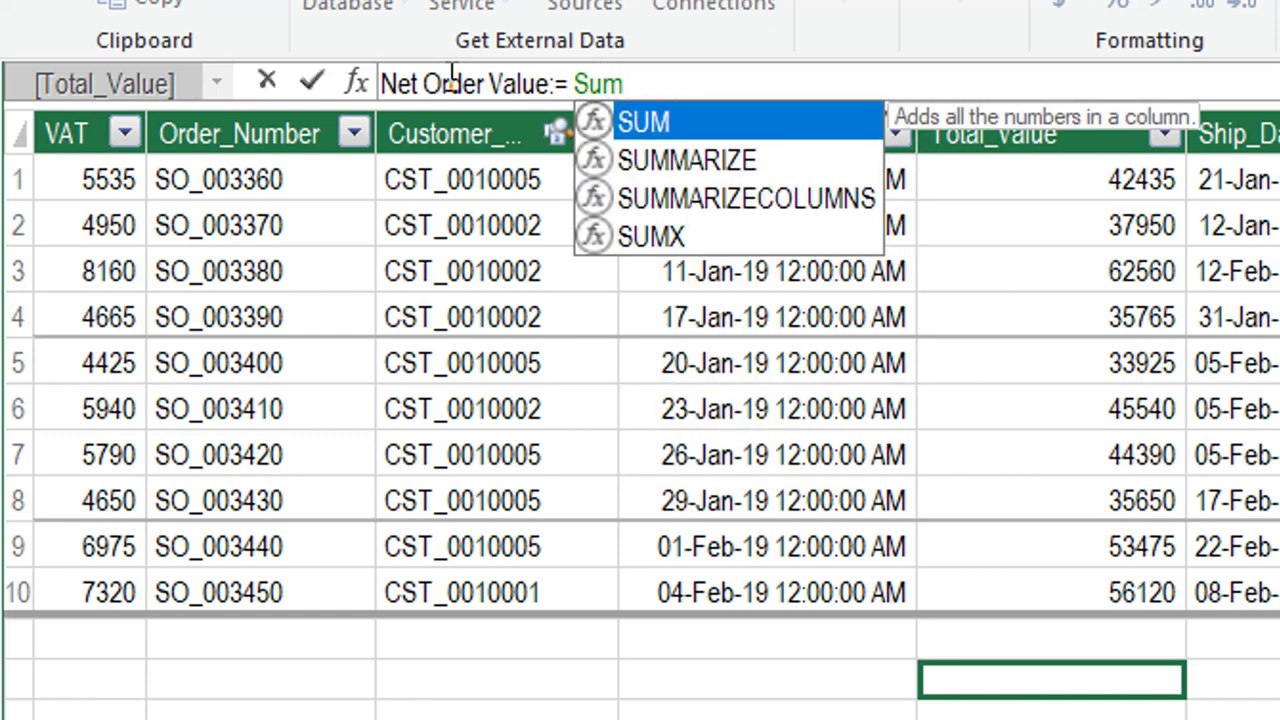
pyautogui.press('Tab')
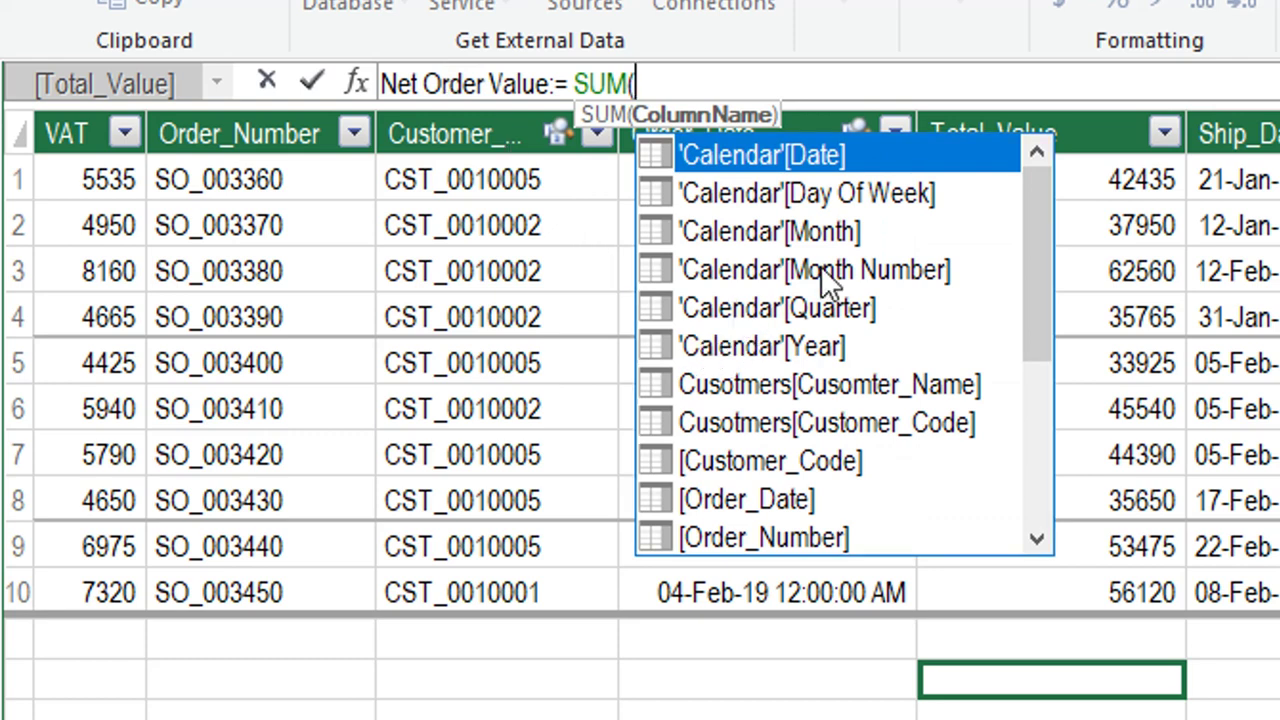
pyautogui.click(1061, 120)
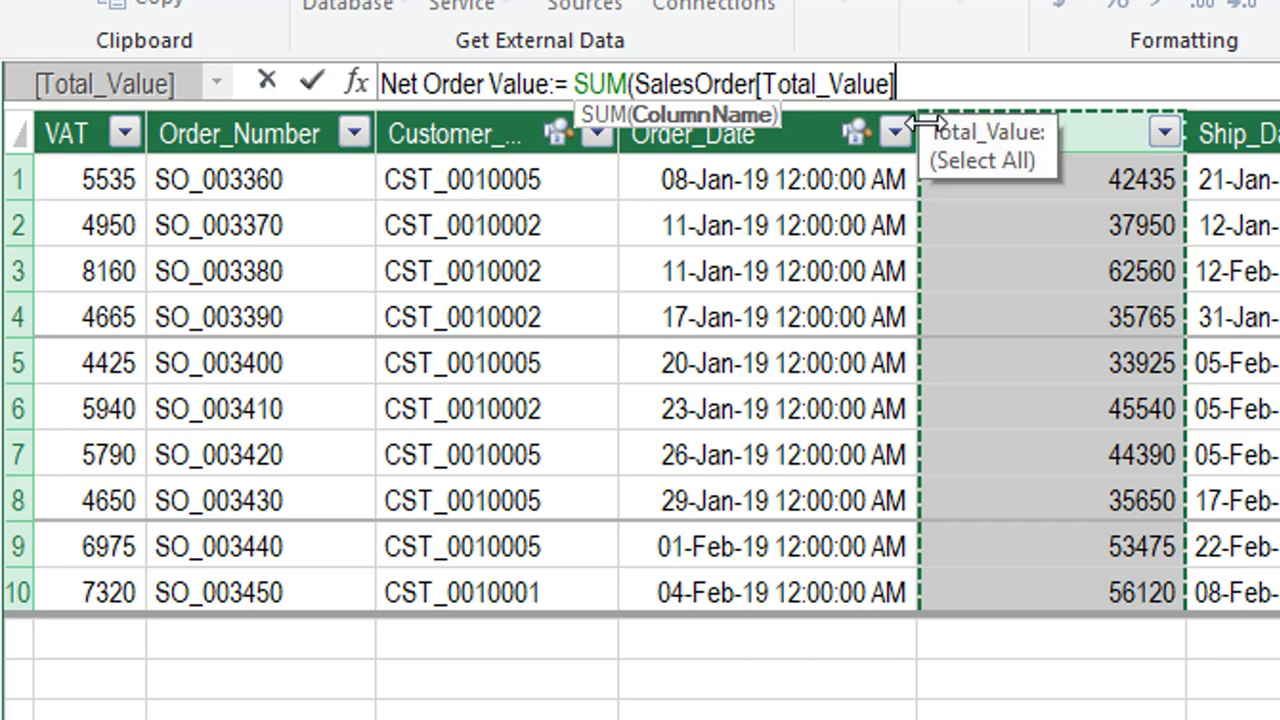
pyautogui.write(')')
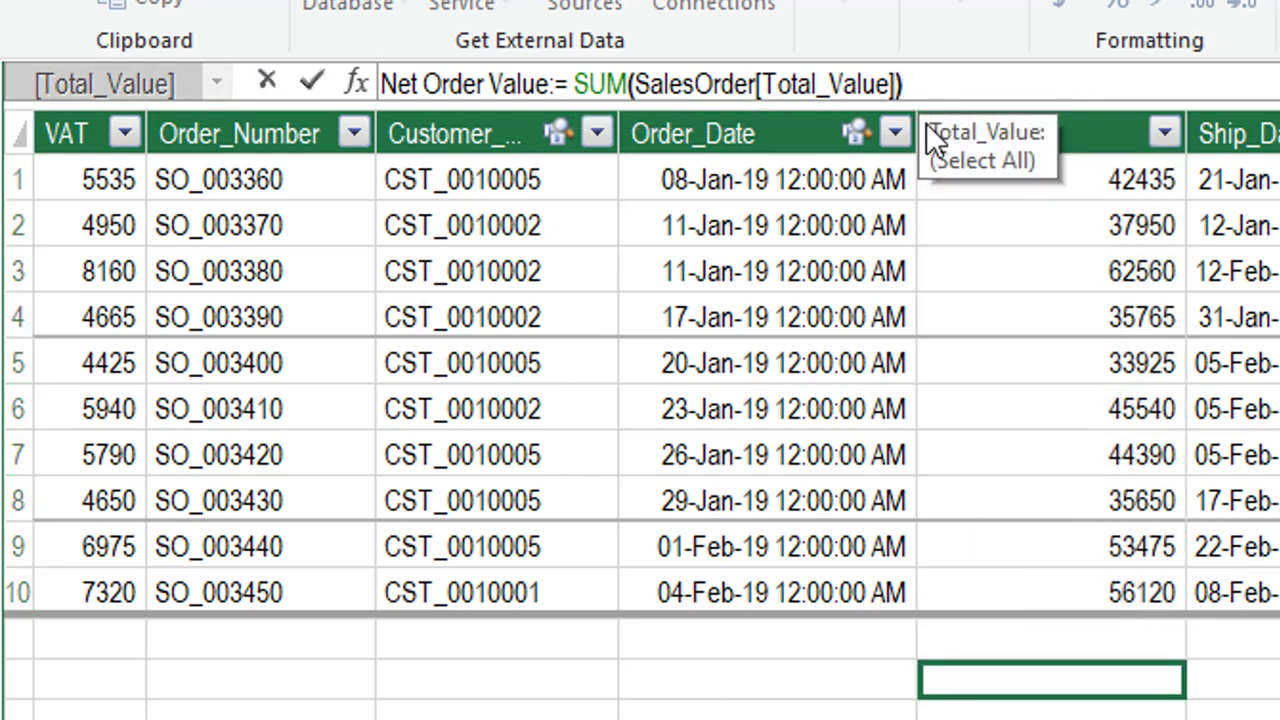
pyautogui.write('-Su')
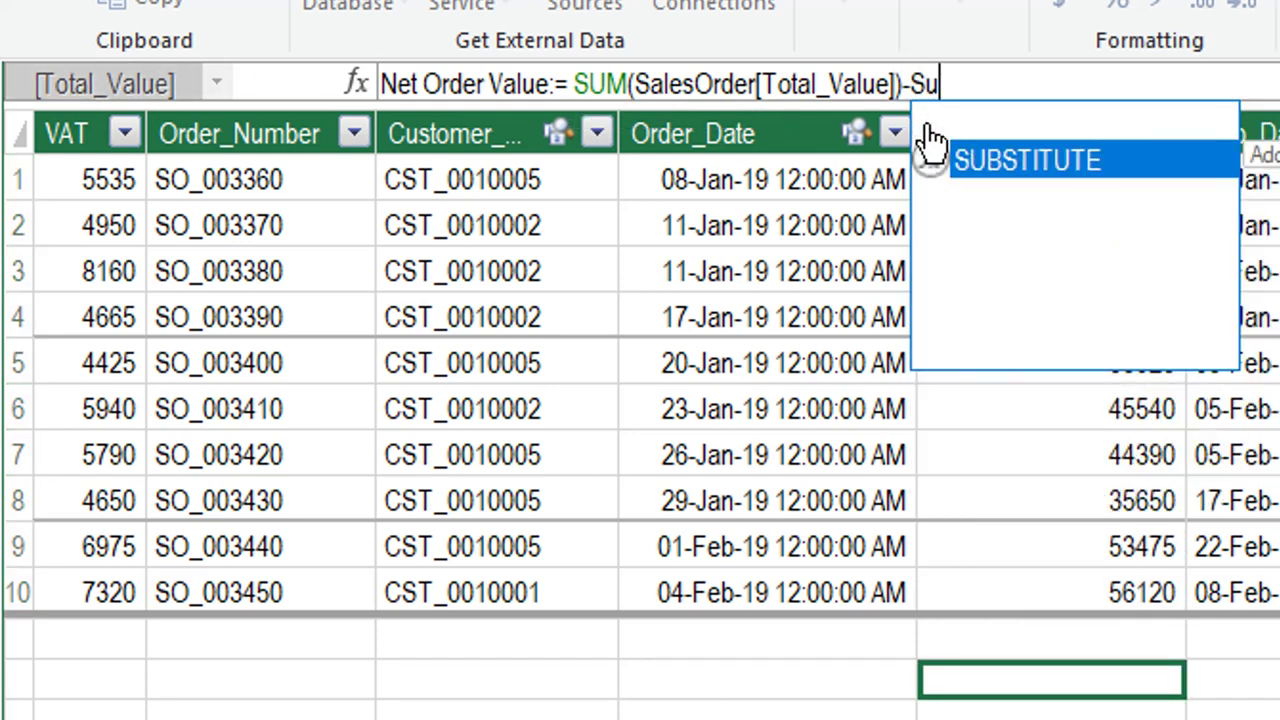
pyautogui.write('m')
pyautogui.doubleClick(928, 126)
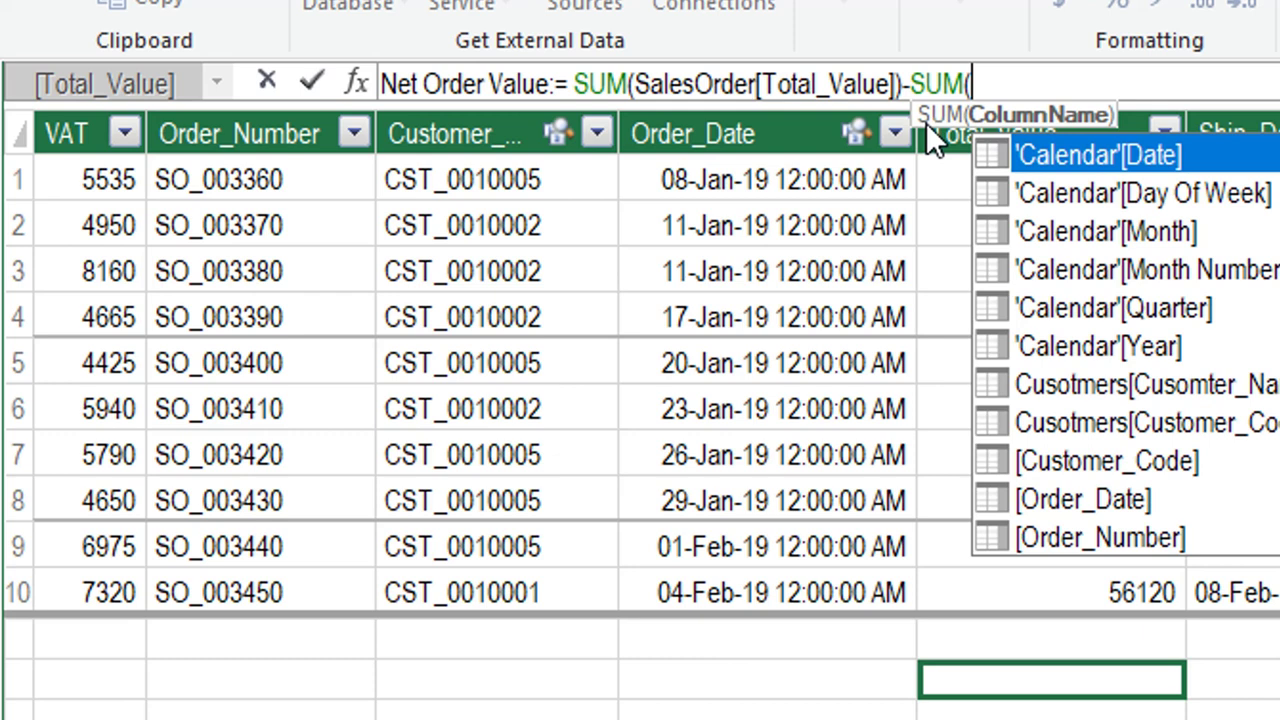
pyautogui.write('sal')
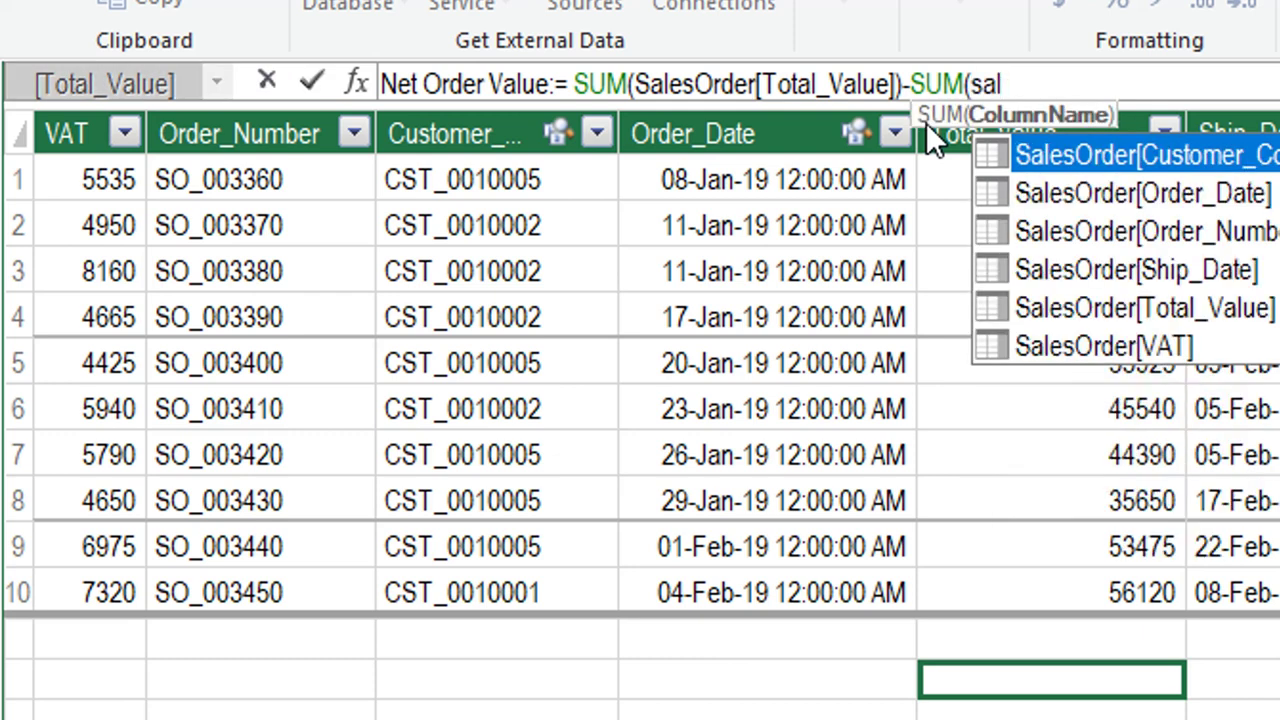
pyautogui.press('Down')
pyautogui.press('Down')
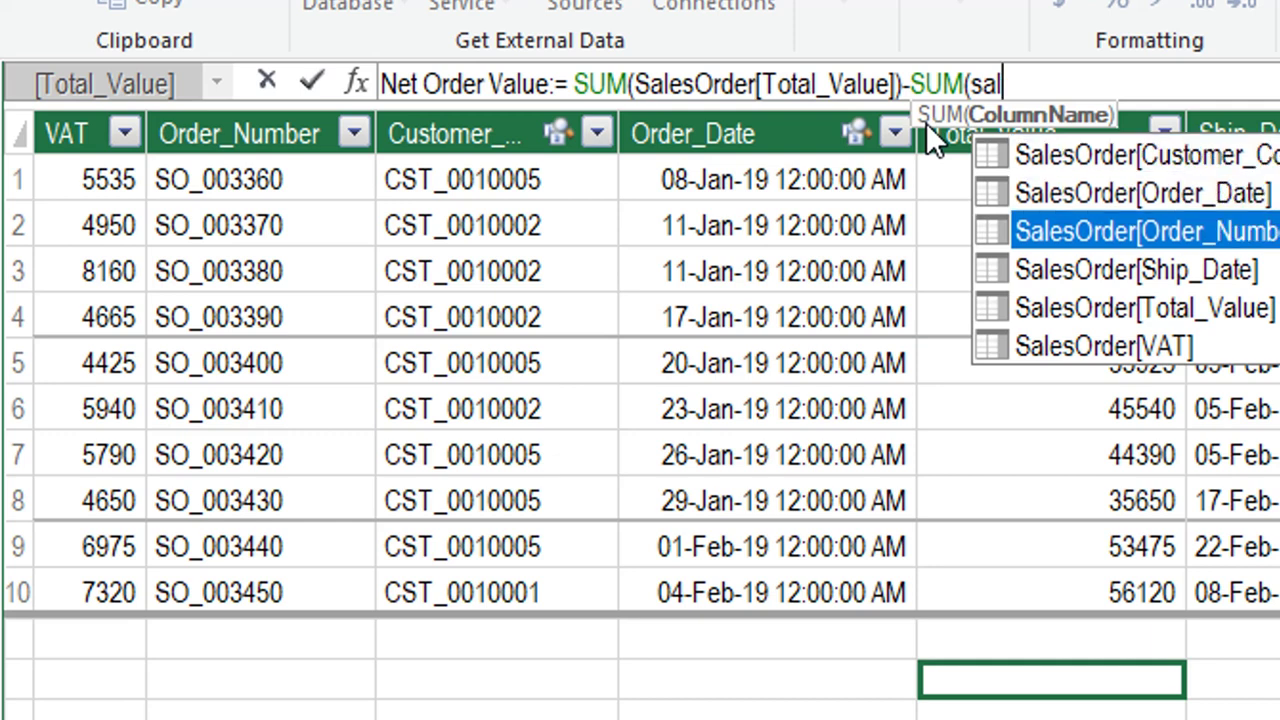
pyautogui.press('Down')
pyautogui.press('Down')
pyautogui.press('Down')
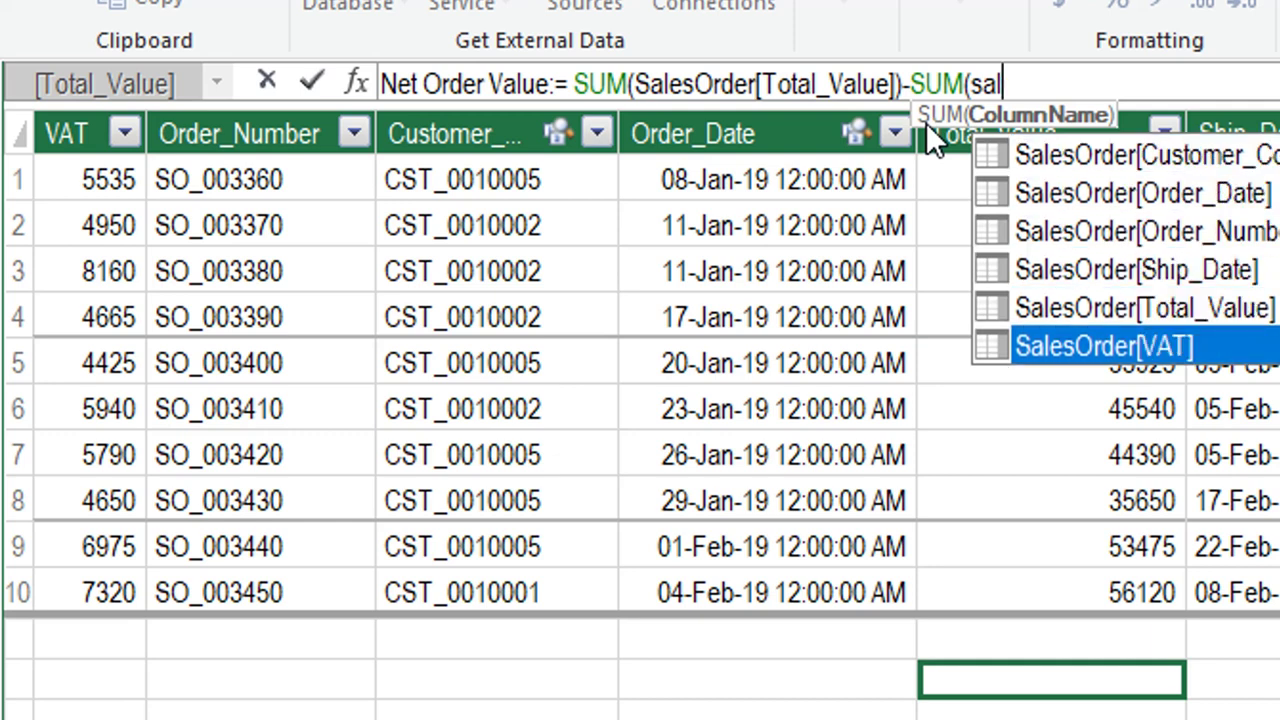
pyautogui.press('Tab')
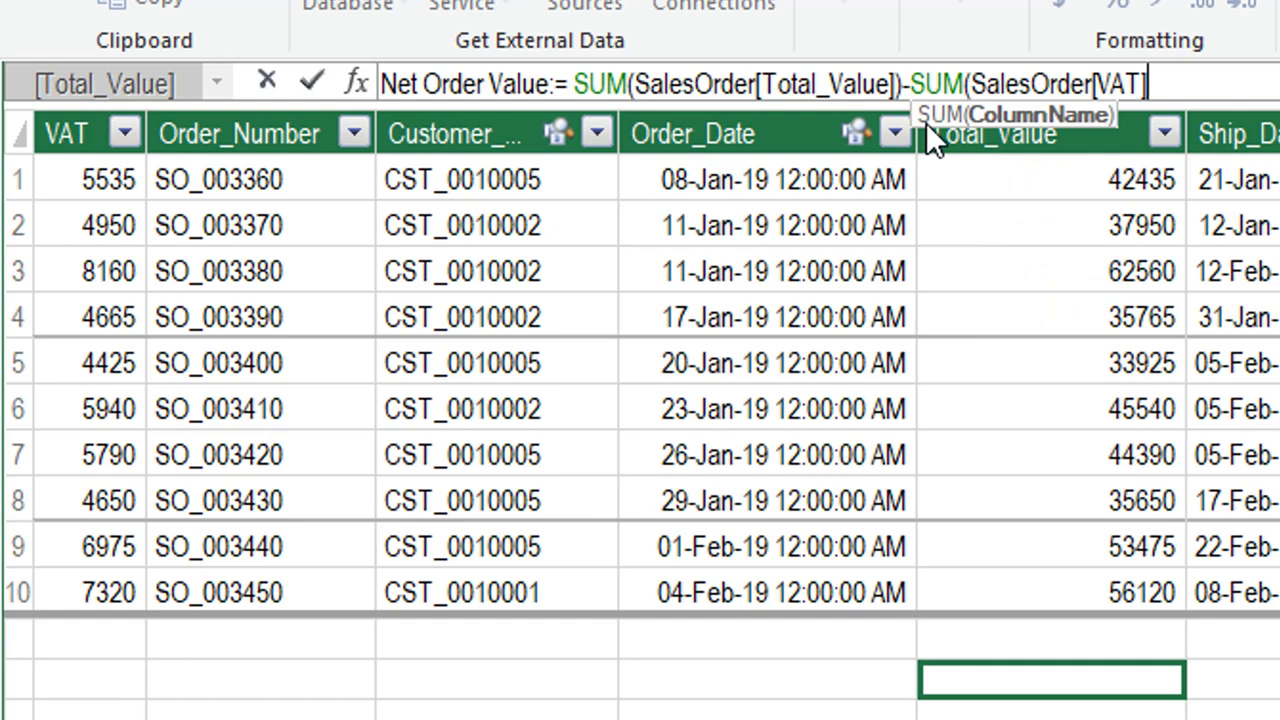
pyautogui.write(')')
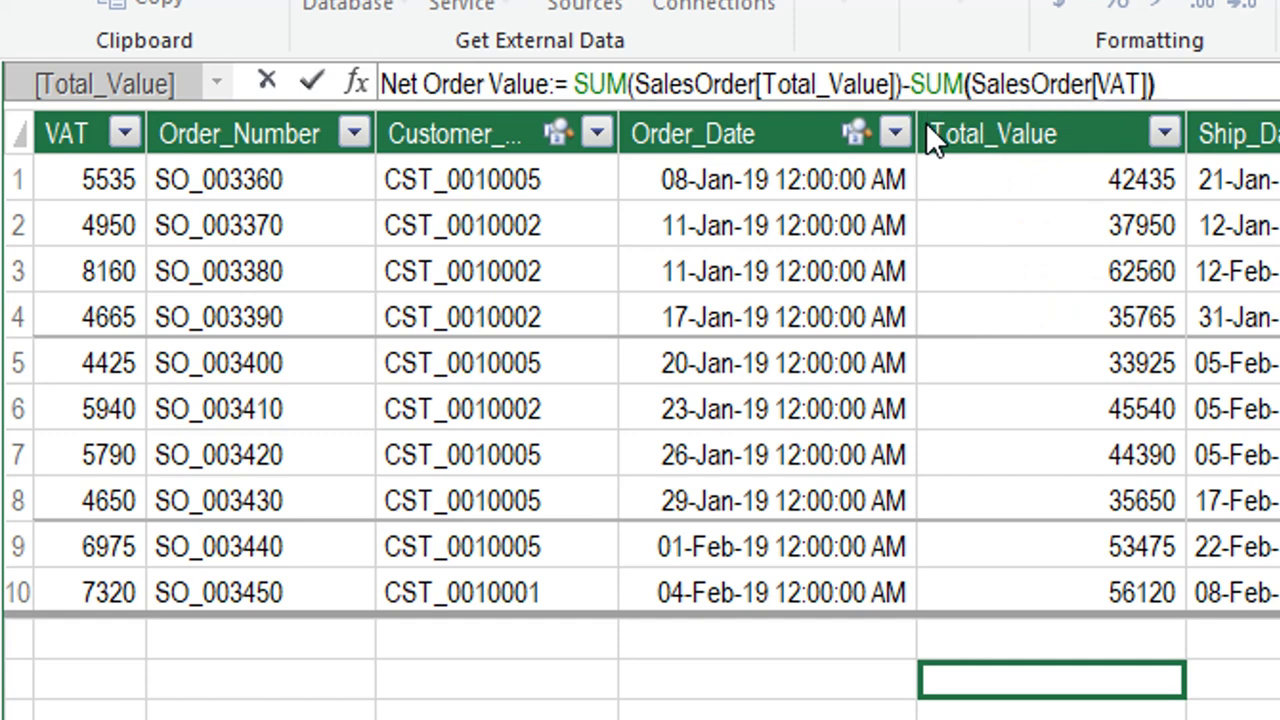
pyautogui.press('Return')
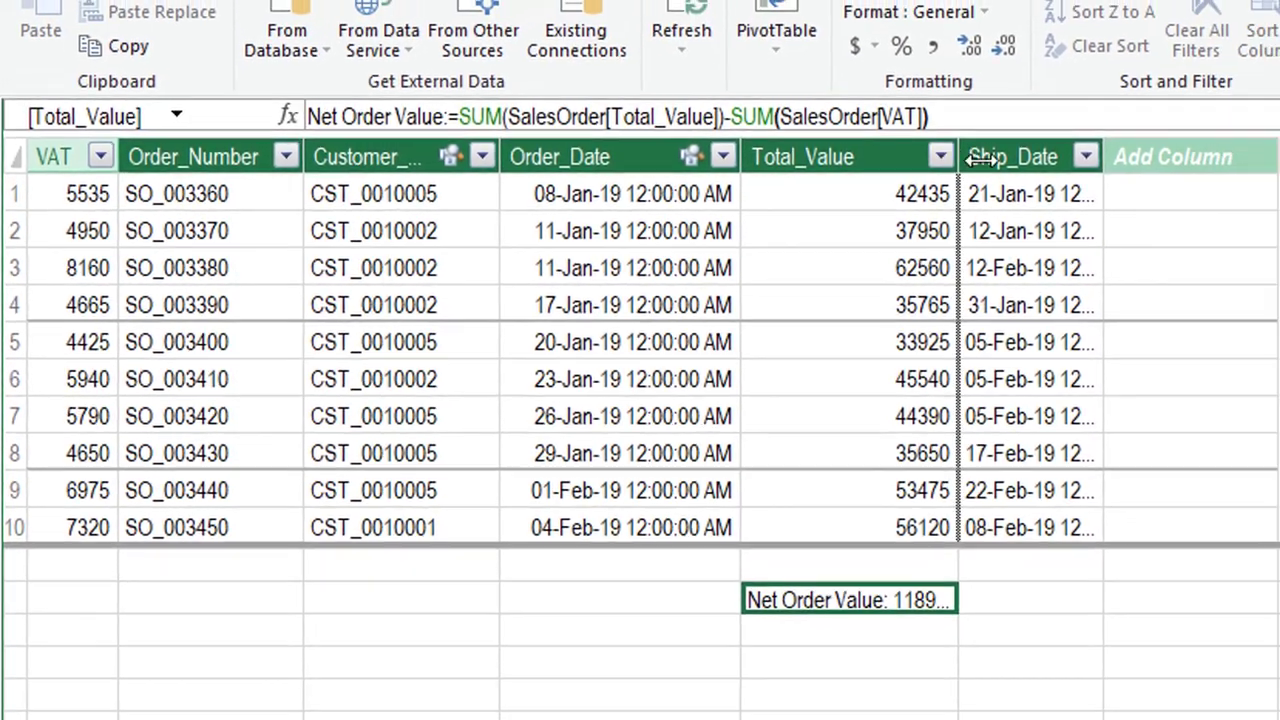
pyautogui.moveTo(1003, 168); pyautogui.dragTo(1051, 186)
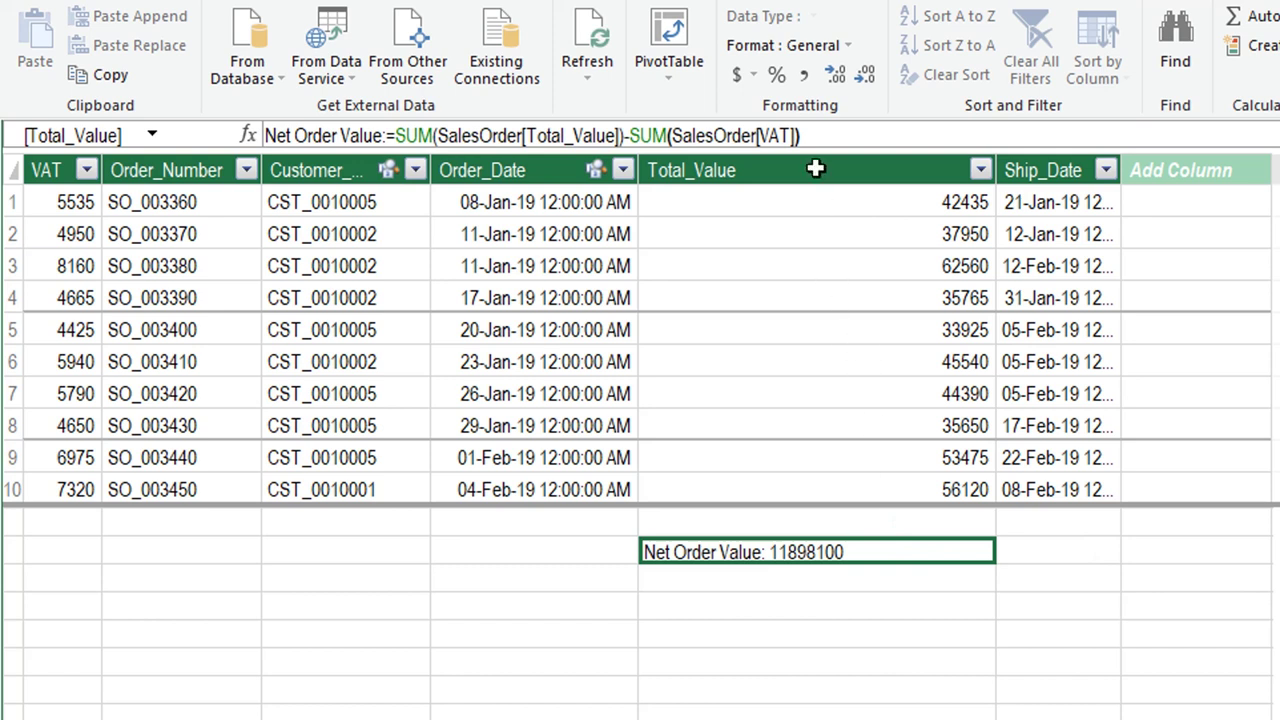
# Format Net Order Value as $ English (United States) currency with zero decimal places.
pyautogui.click(755, 72)
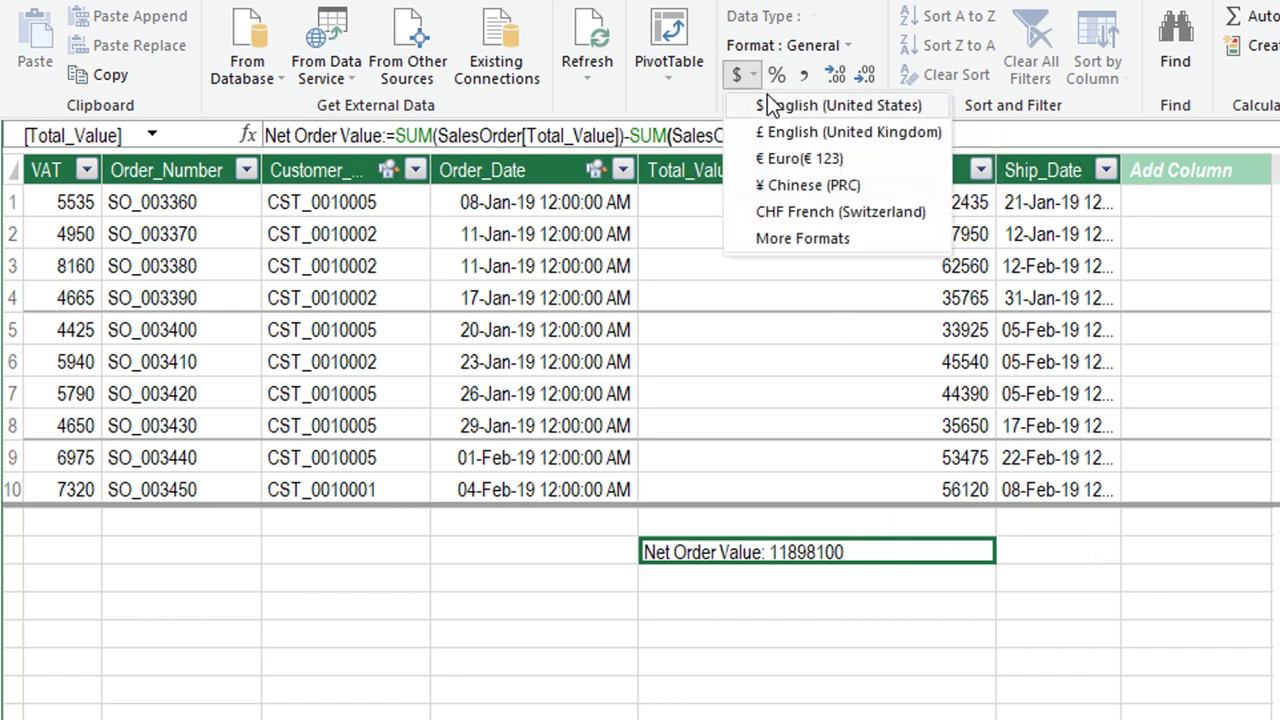
pyautogui.click(776, 106)
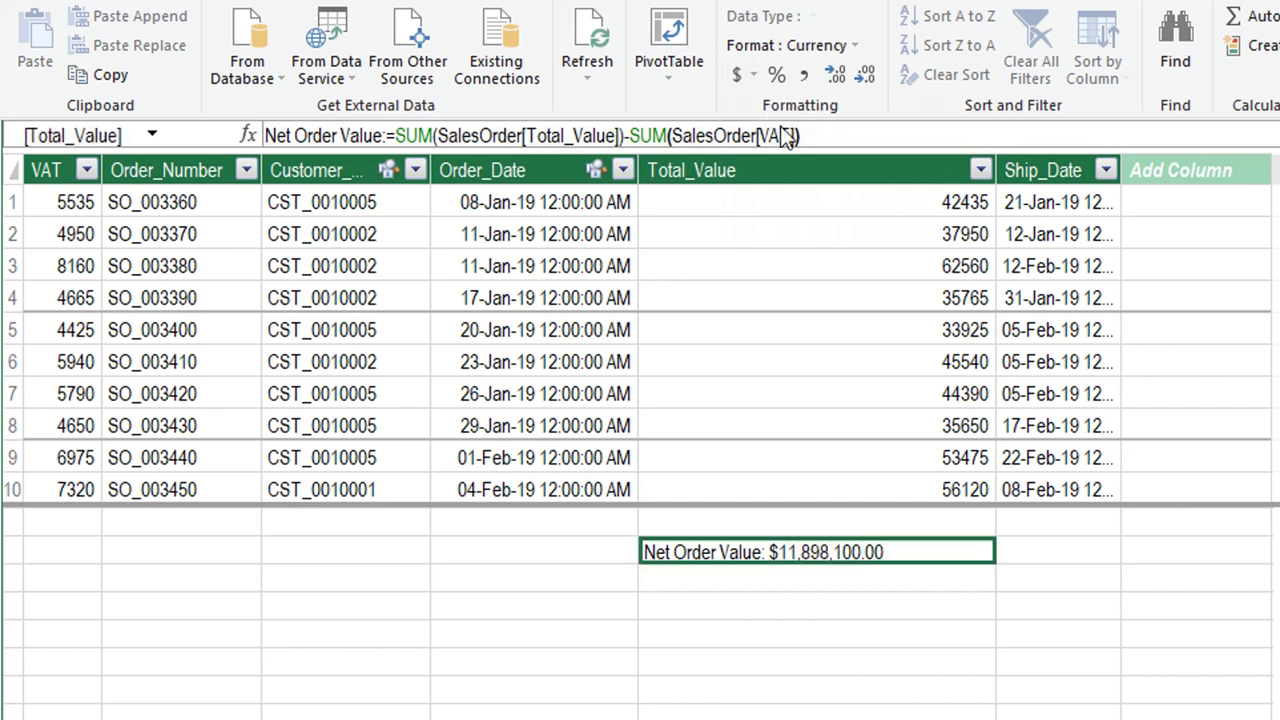
pyautogui.click(862, 76)
pyautogui.click(862, 76)
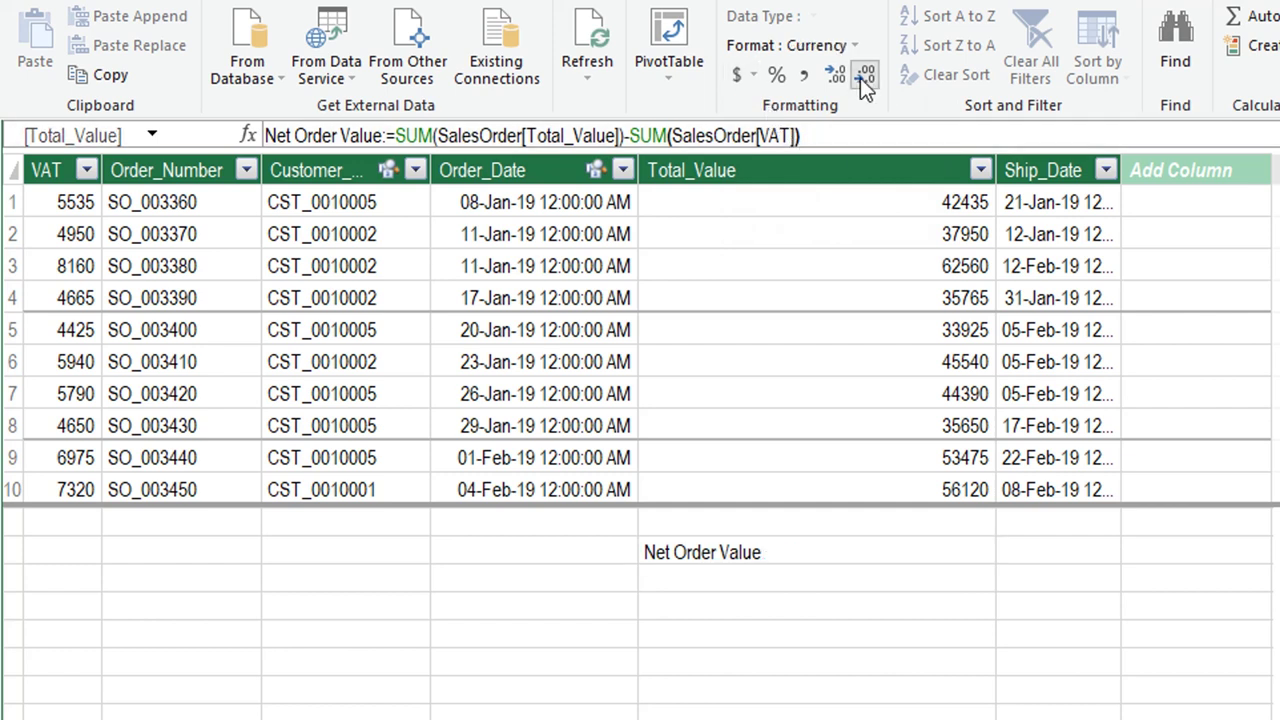
pyautogui.click(850, 575)
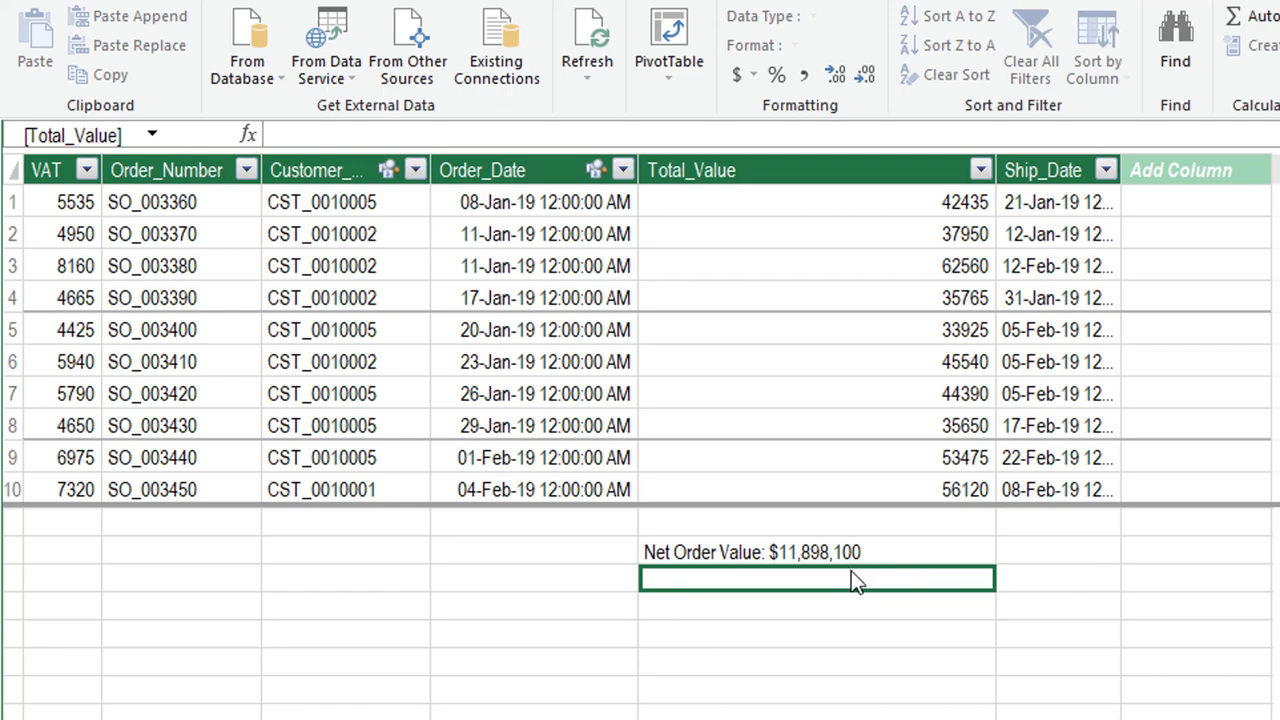
# Enter the measure No. of Orders:=COUNTROWS(SalesOrder), which returns 265.
pyautogui.write('No')
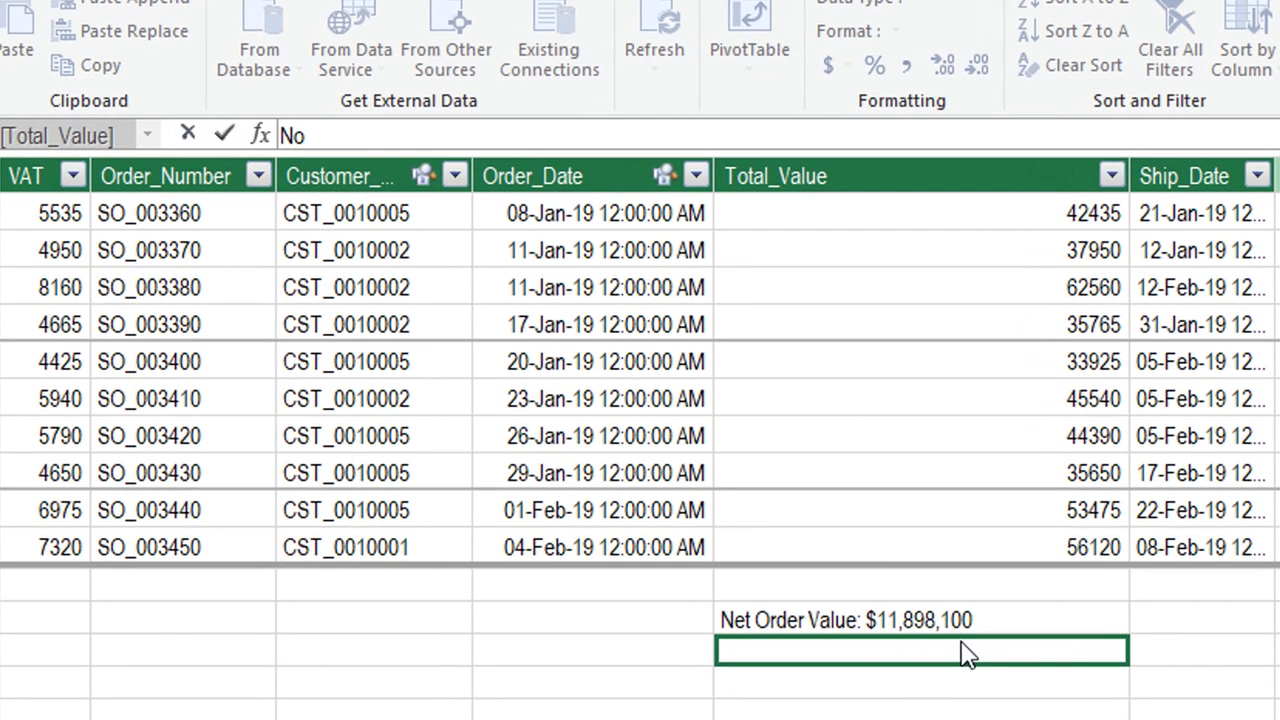
pyautogui.write('.')
pyautogui.write(' of Order')
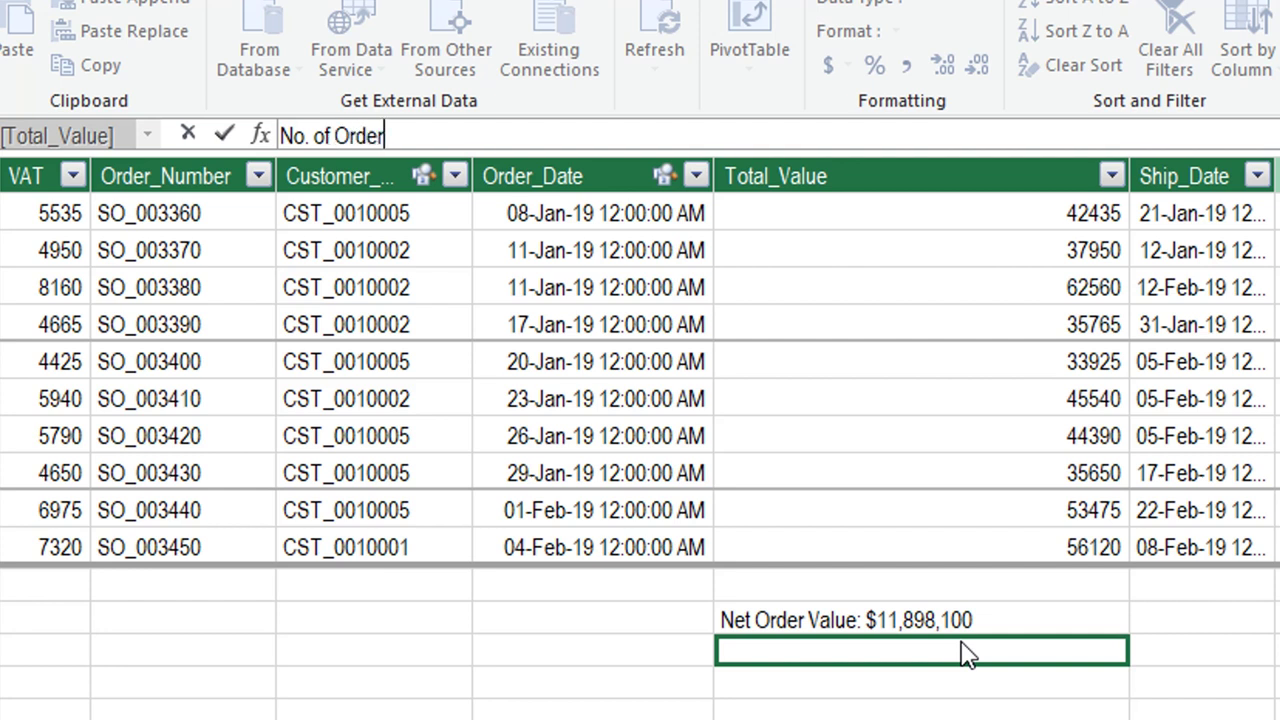
pyautogui.write('s:=')
pyautogui.write(' Count')
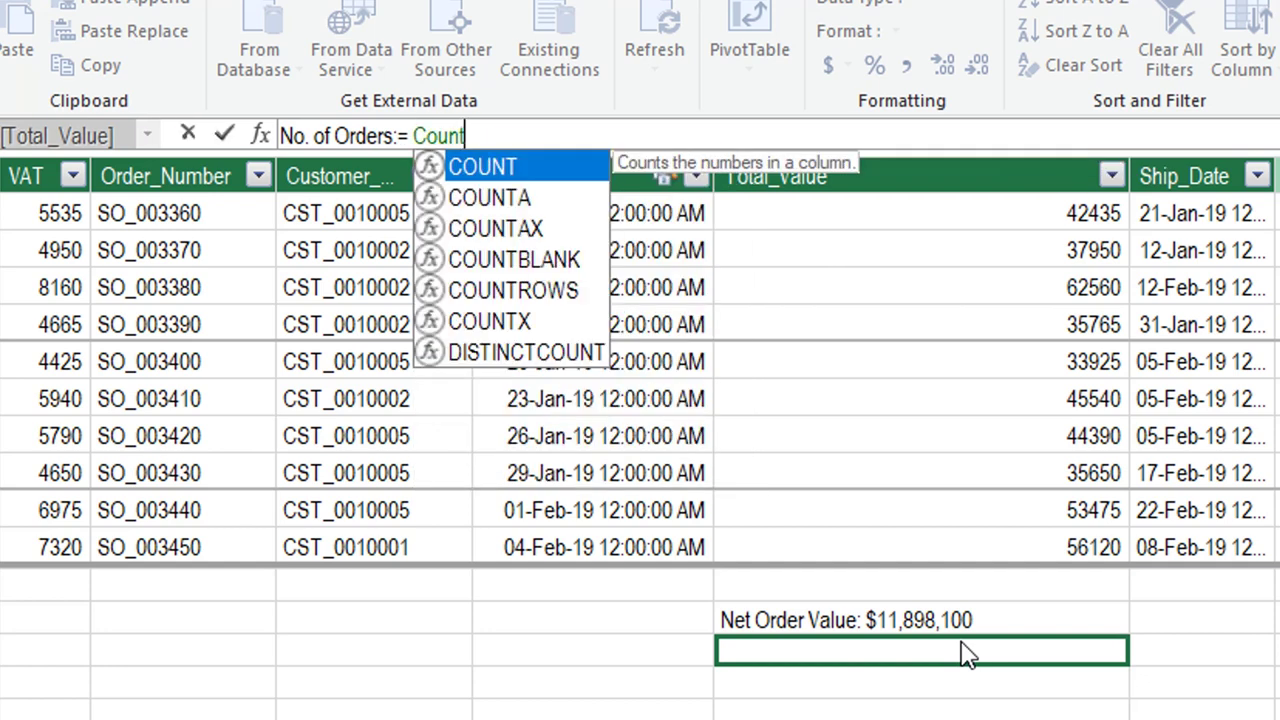
pyautogui.write('r')
pyautogui.press('Tab')
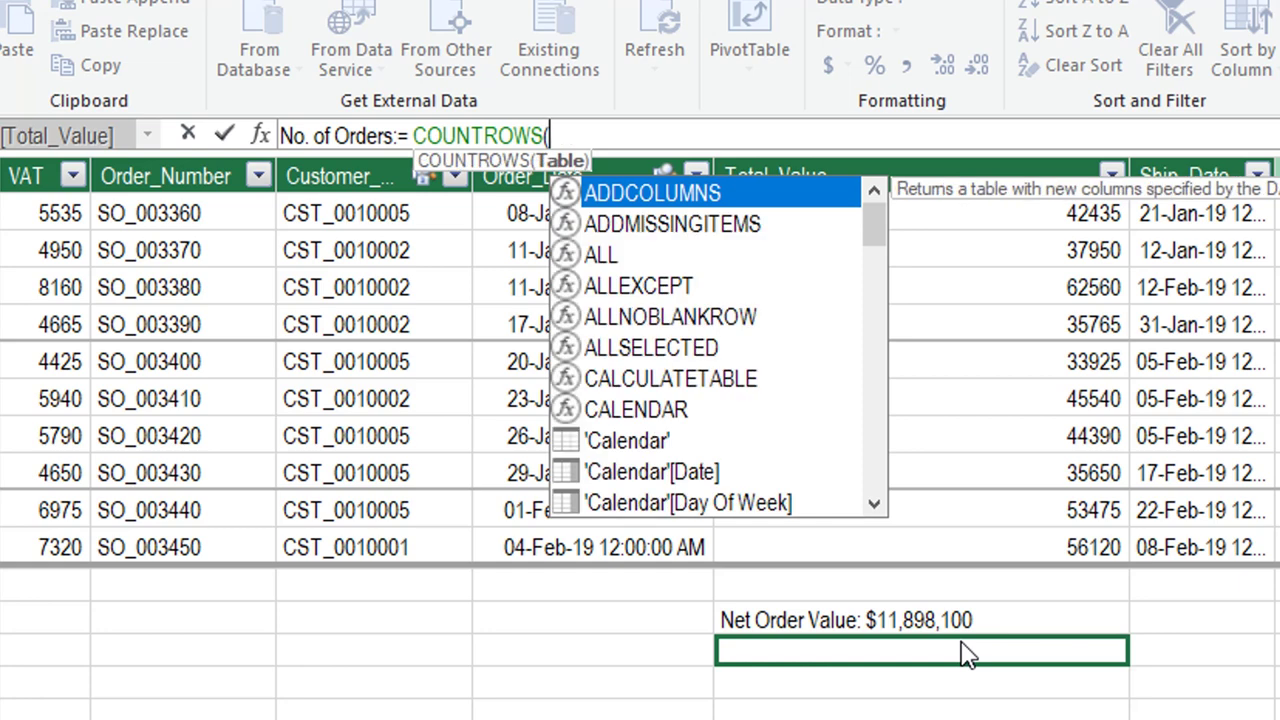
pyautogui.write('sal')
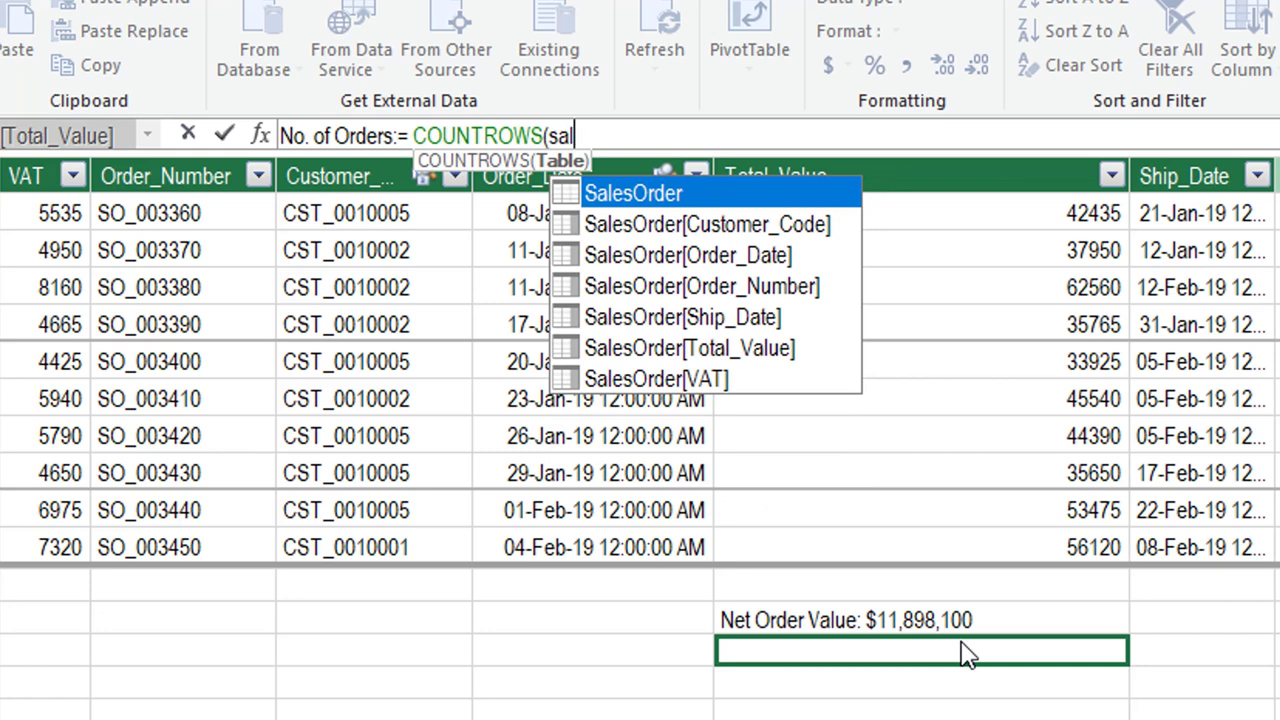
pyautogui.press('Tab')
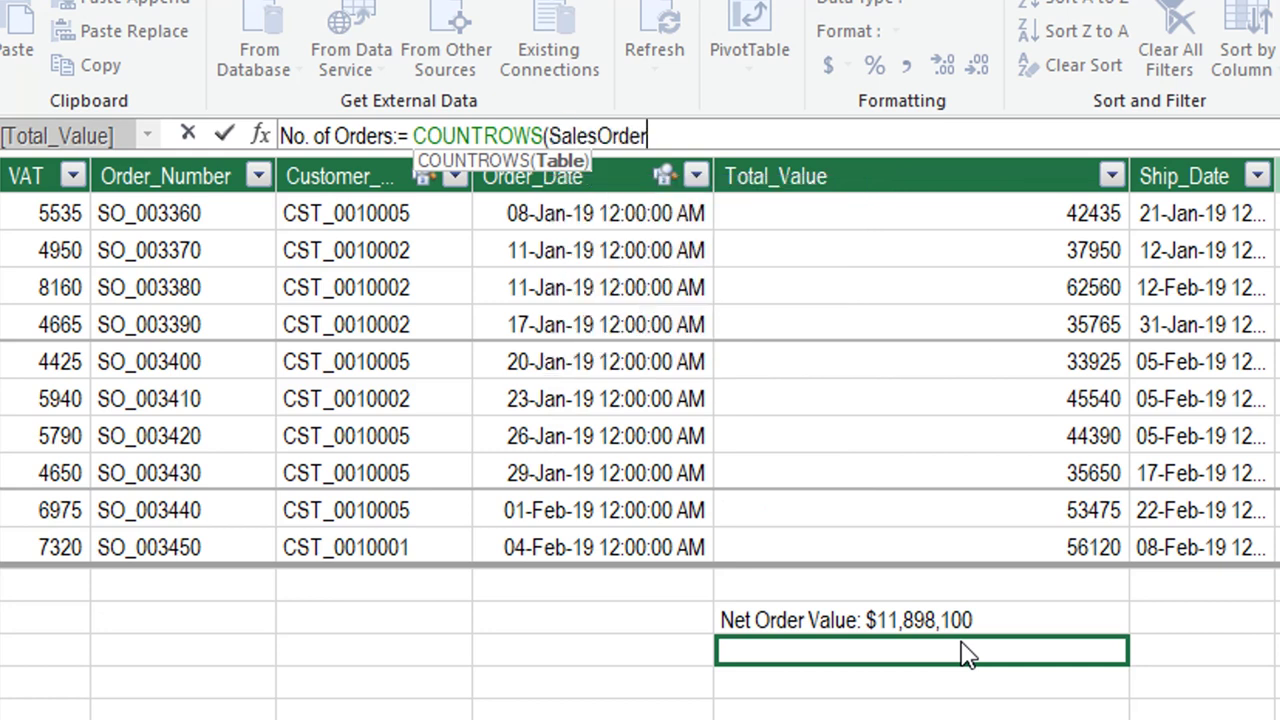
pyautogui.write(')')
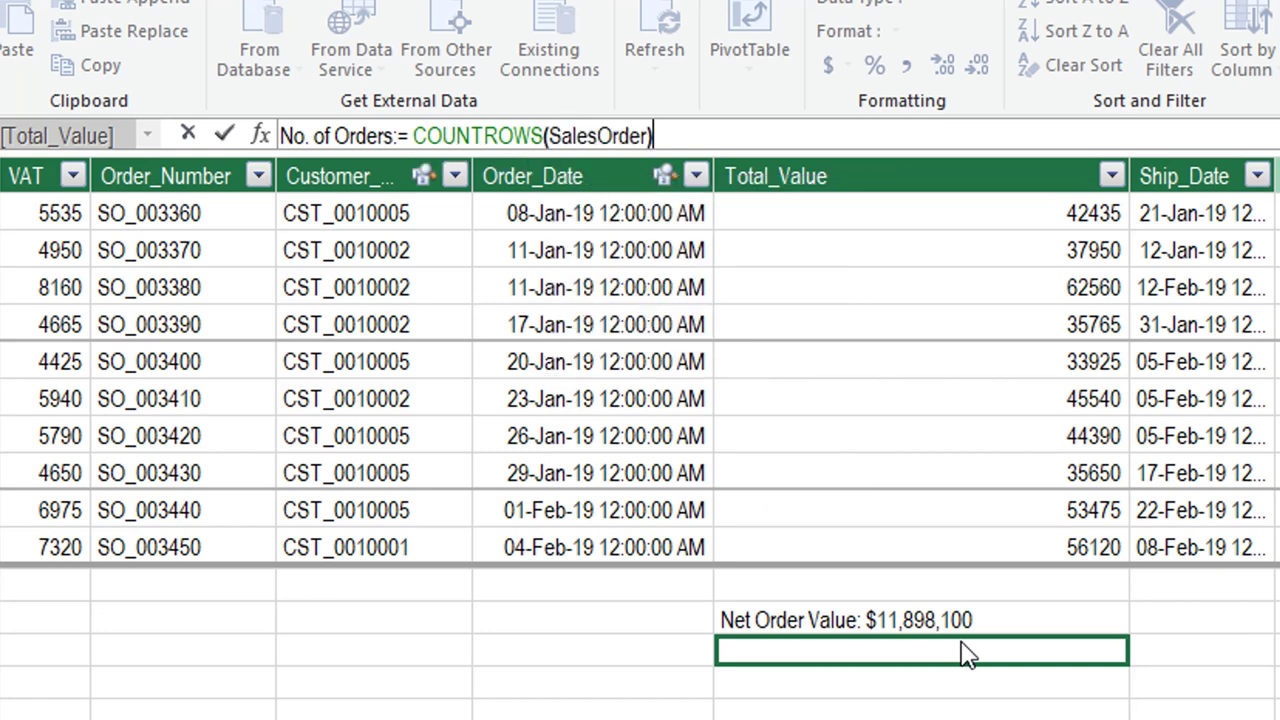
pyautogui.press('Return')
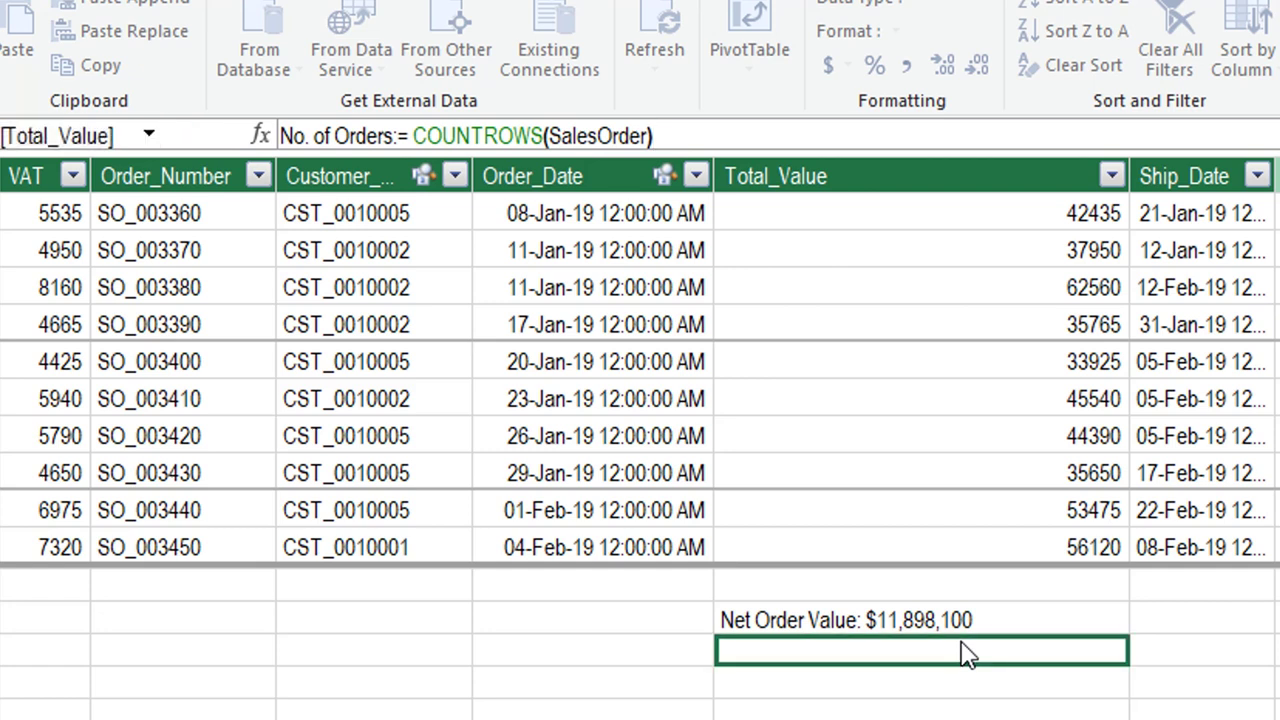
pyautogui.press('Down')
pyautogui.click(963, 651)
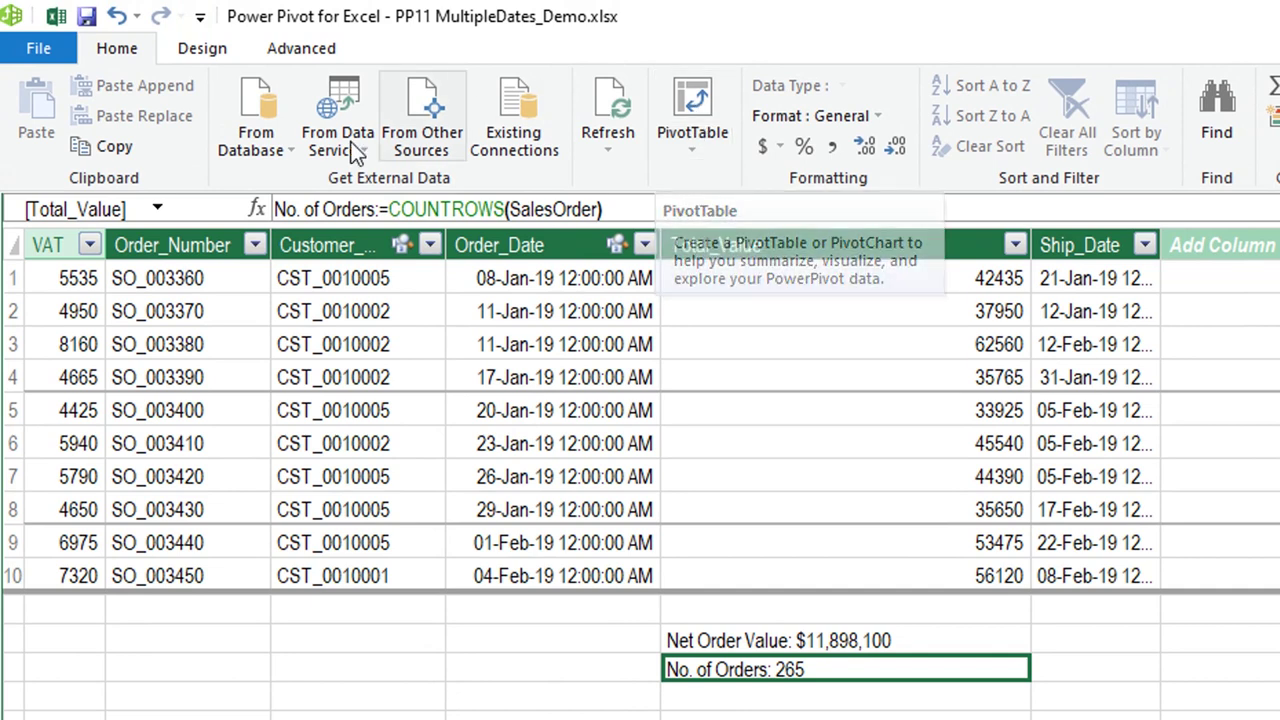
# Insert a data-model PivotTable on the existing worksheet at location PT!$C$4.
pyautogui.click(688, 103)
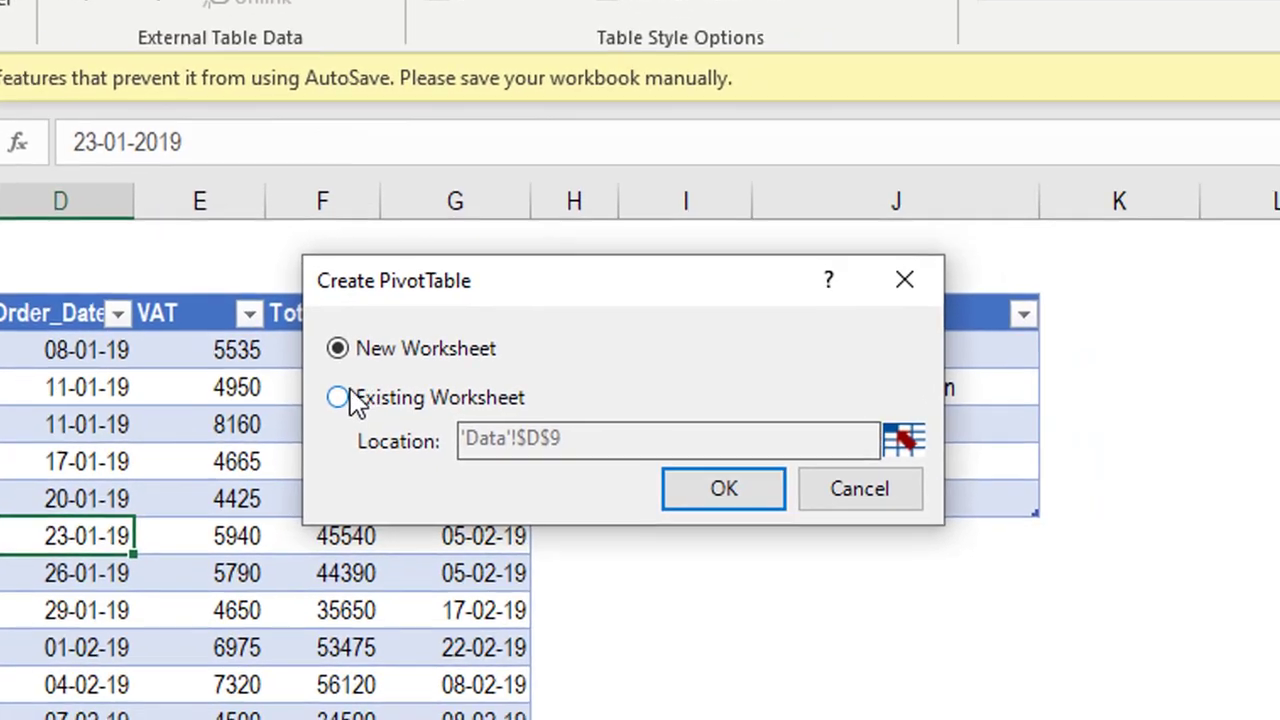
pyautogui.click(712, 503)
pyautogui.click(890, 435)
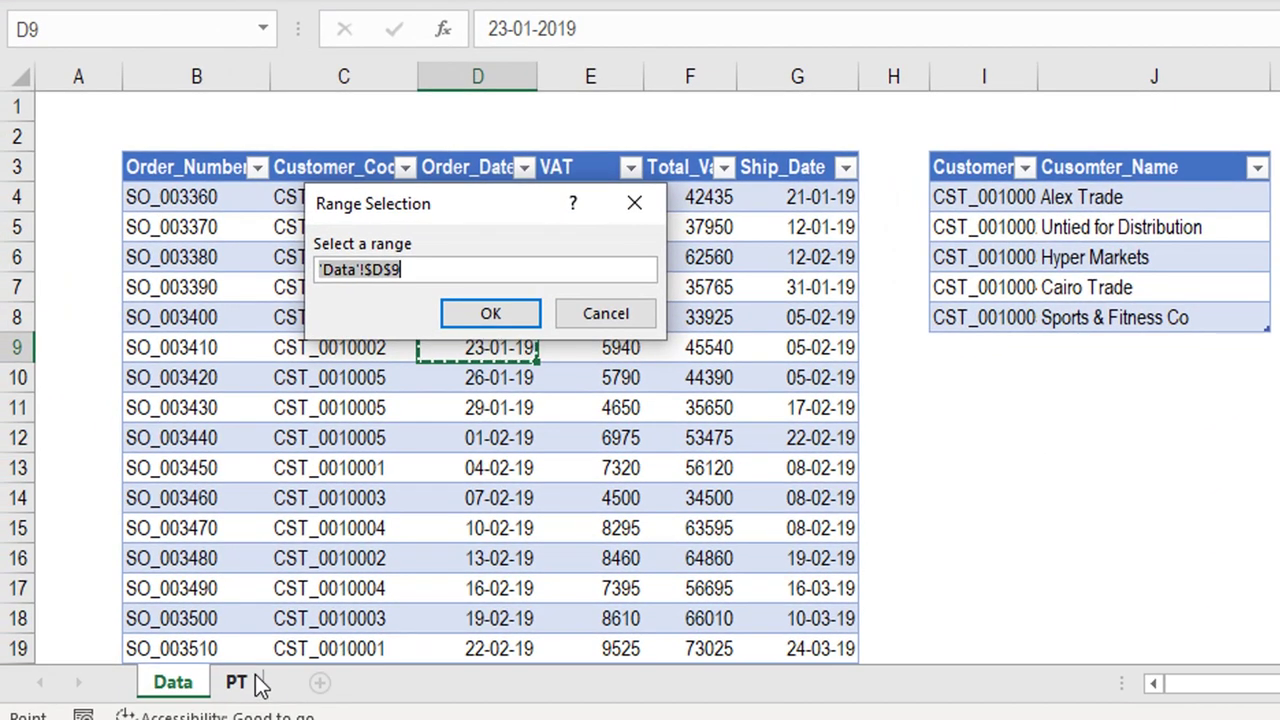
pyautogui.click(240, 682)
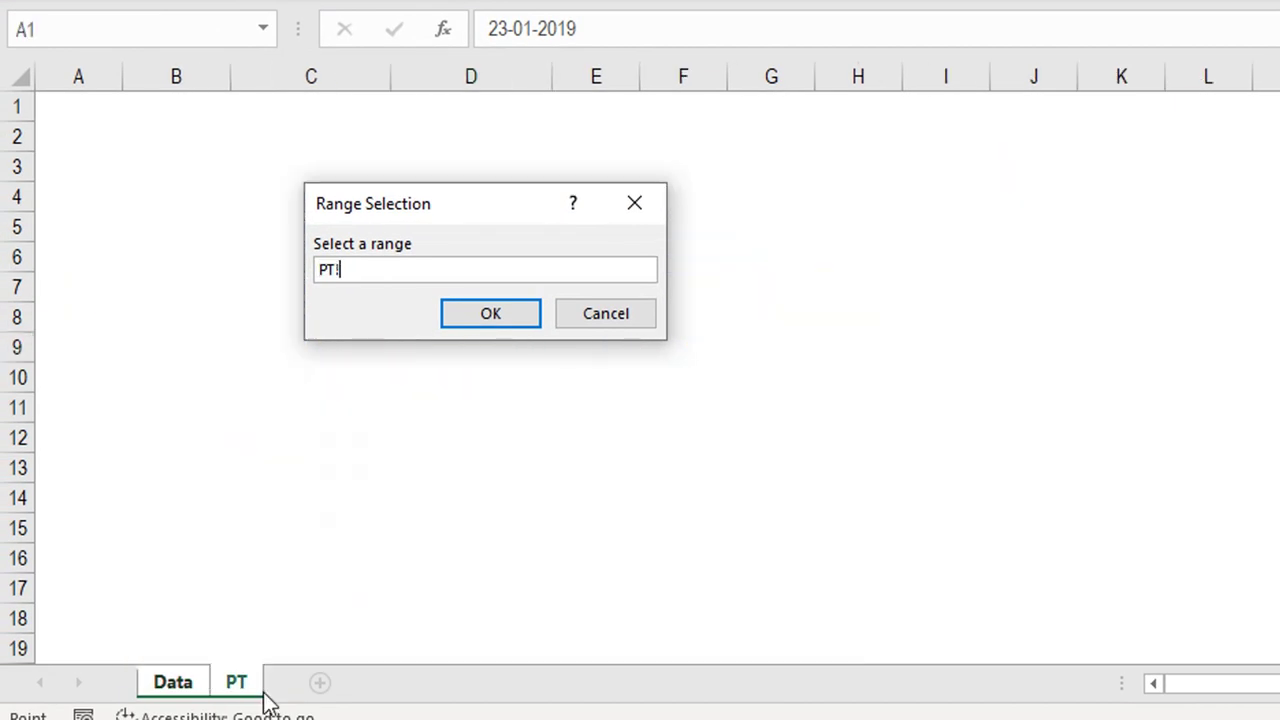
pyautogui.moveTo(462, 212); pyautogui.dragTo(663, 280)
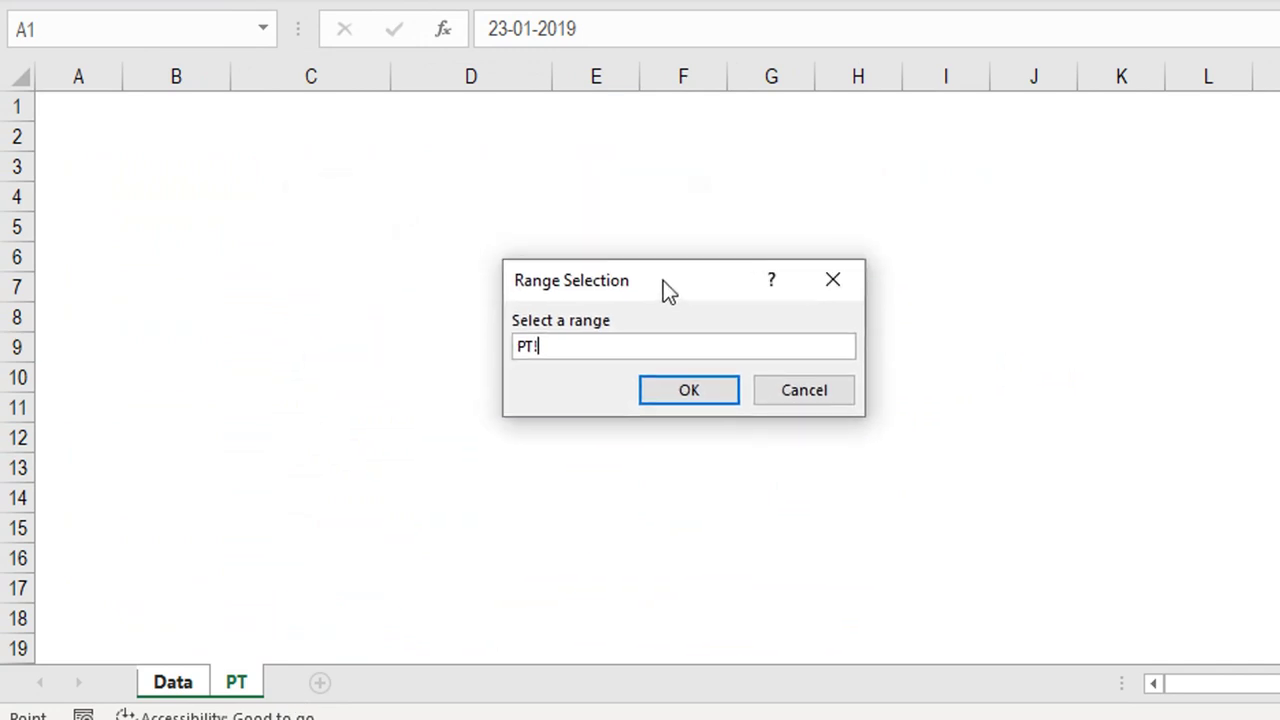
pyautogui.click(275, 186)
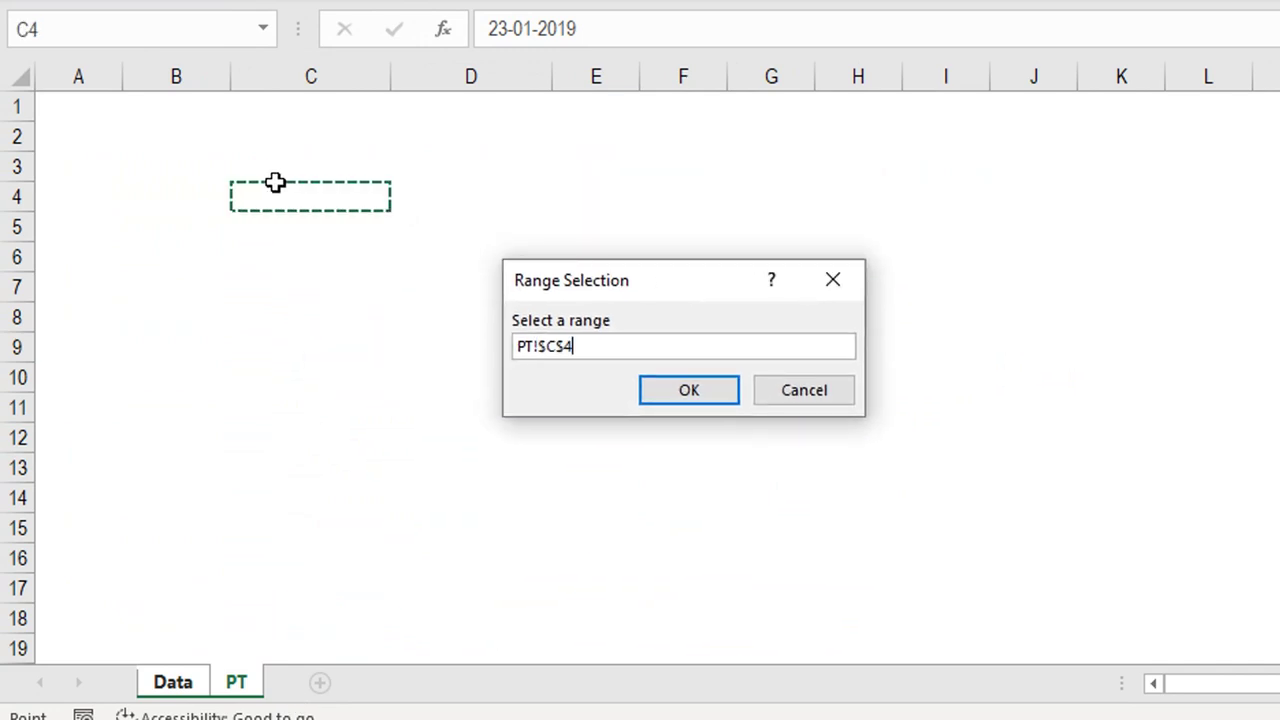
pyautogui.click(696, 402)
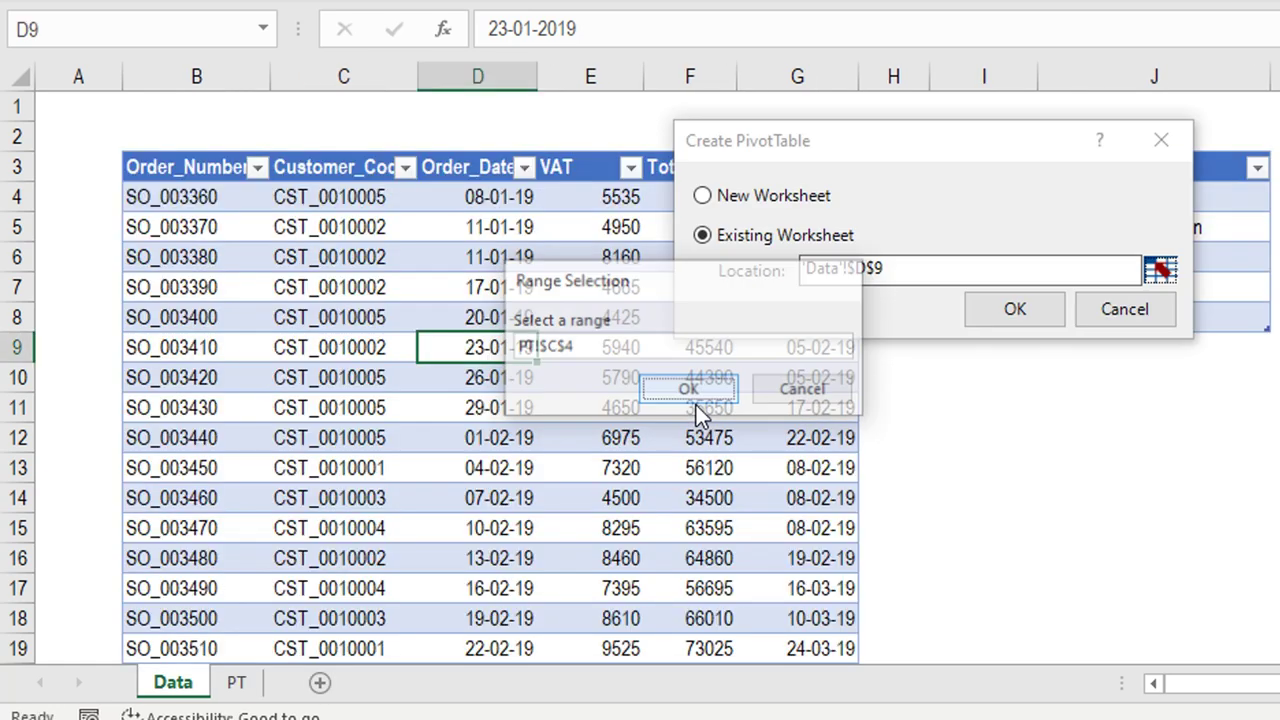
pyautogui.click(1015, 315)
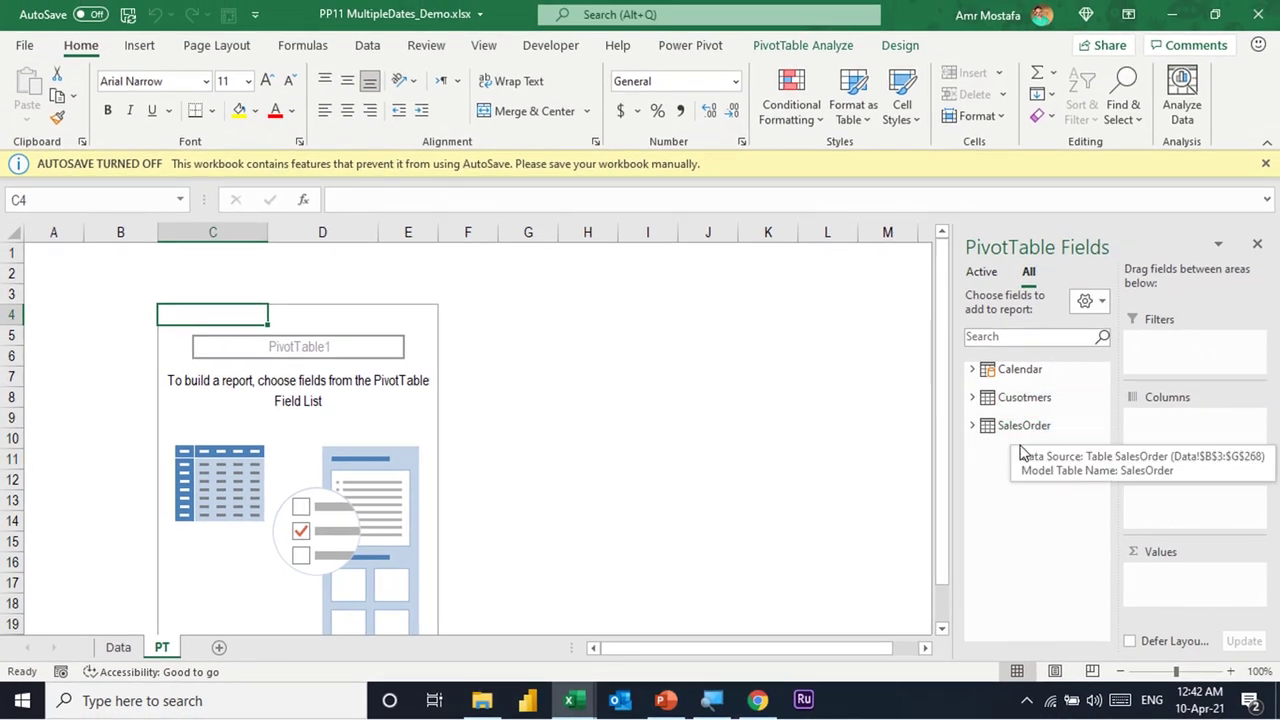
# Add slicers for Calendar Year and Cusotmers Cusomter_Name, placing the customer slicer beside Year.
pyautogui.click(973, 370)
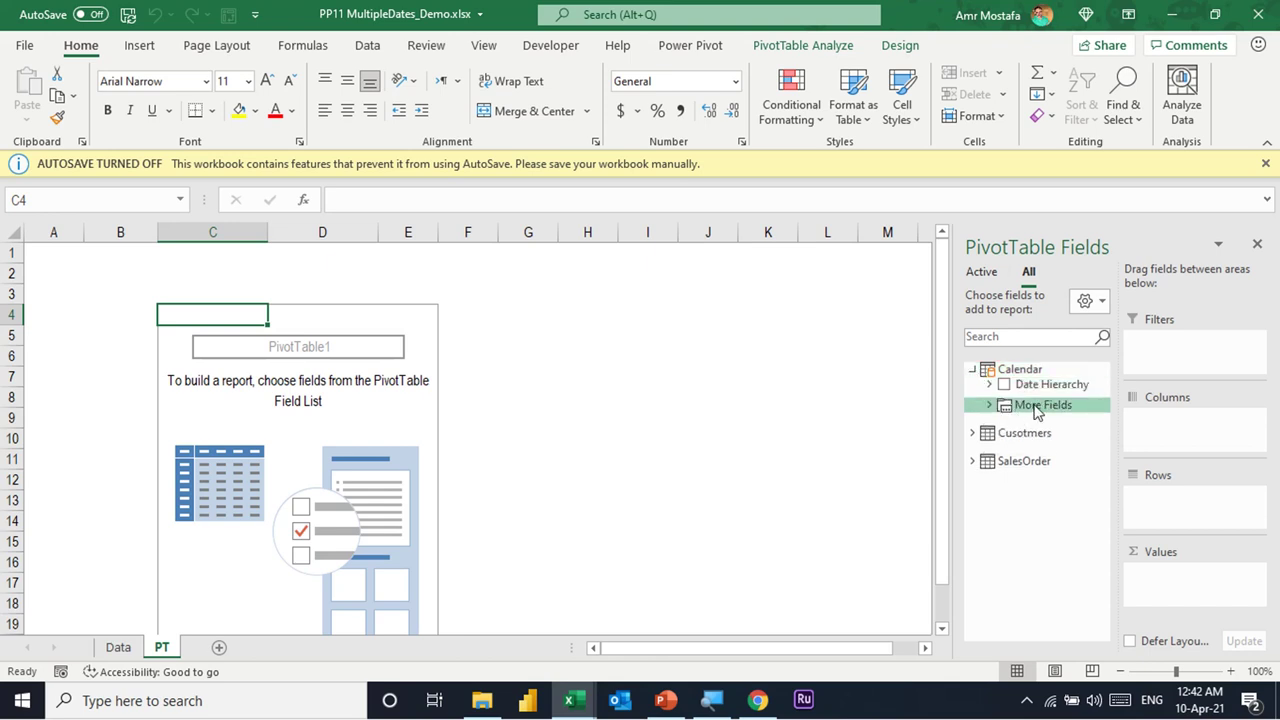
pyautogui.click(990, 405)
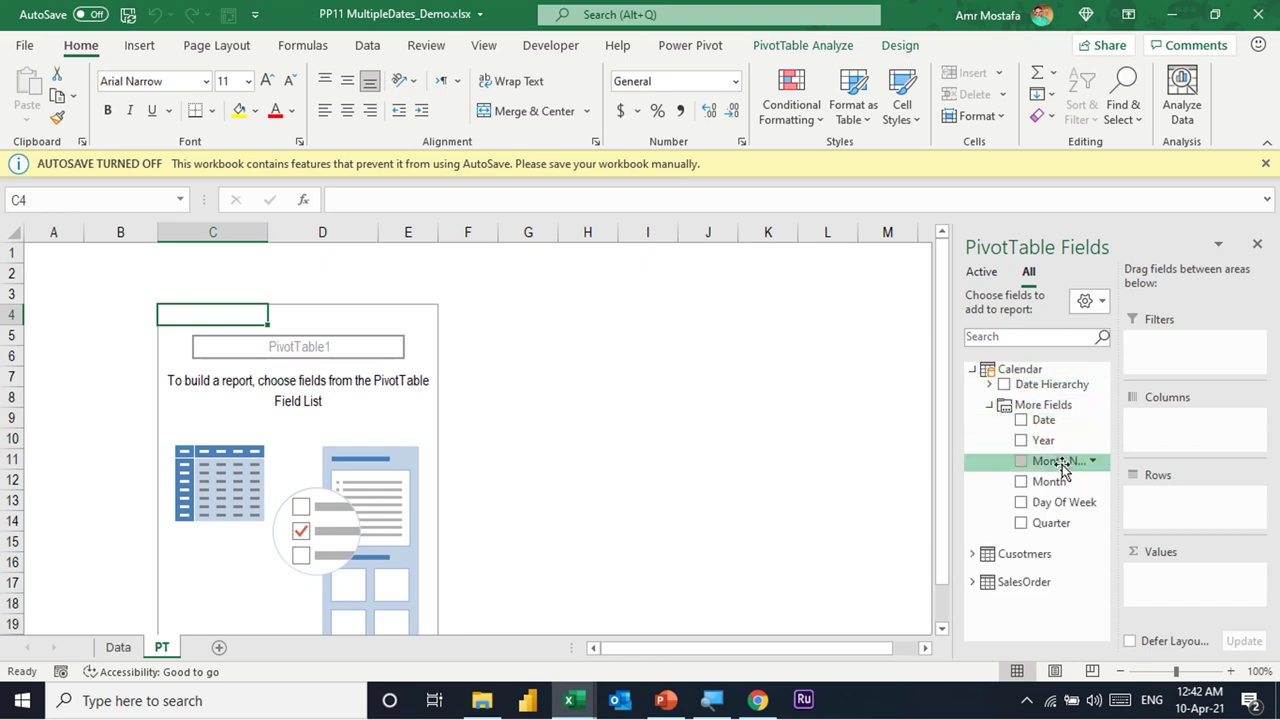
pyautogui.rightClick(1048, 445)
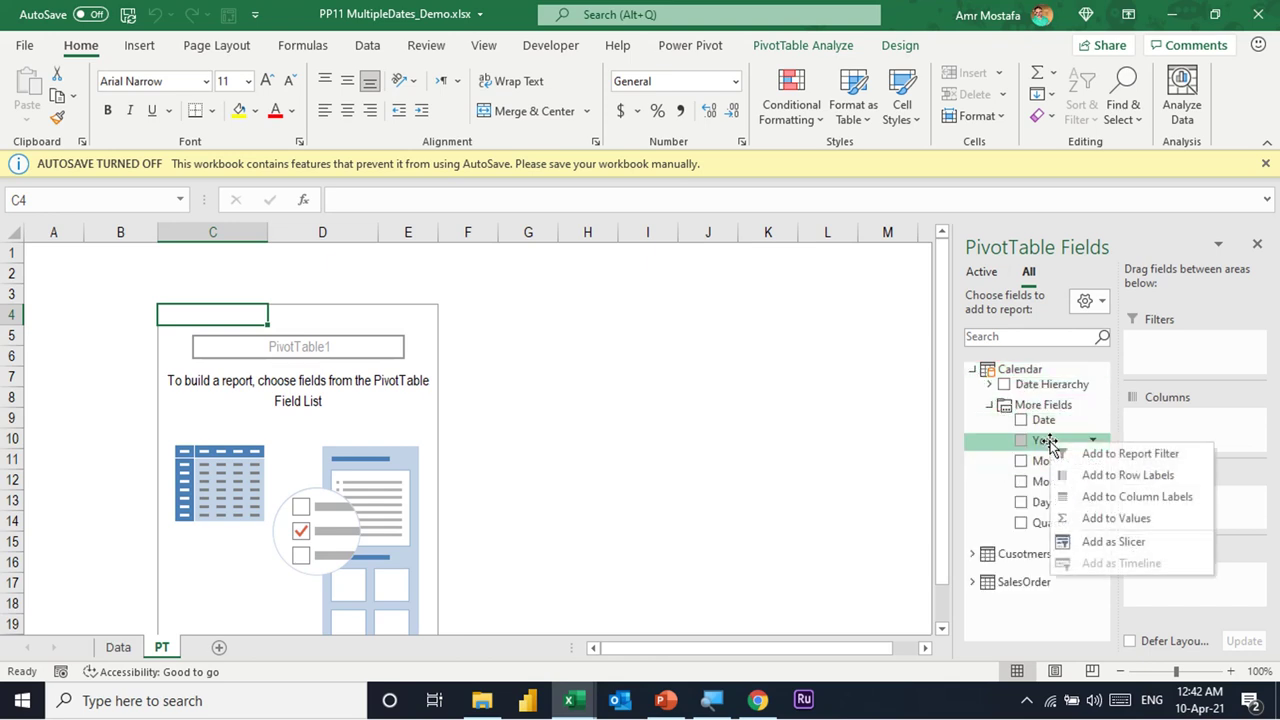
pyautogui.click(1110, 542)
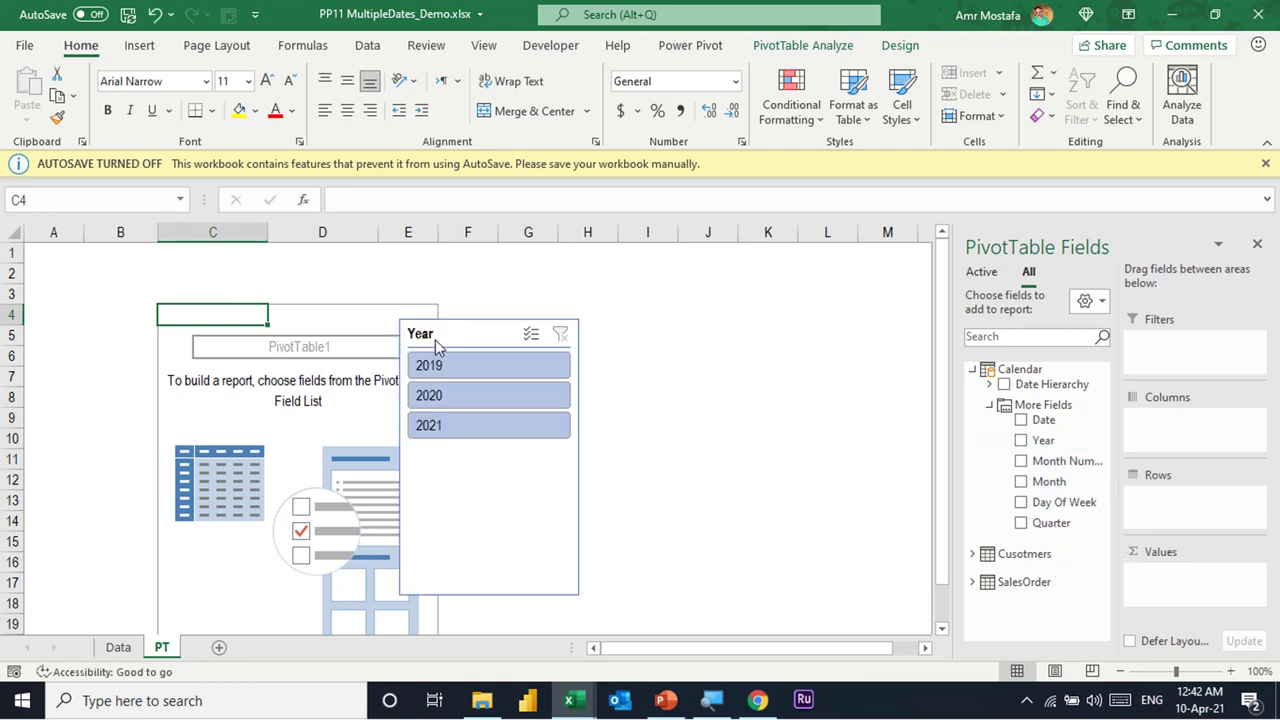
pyautogui.click(972, 556)
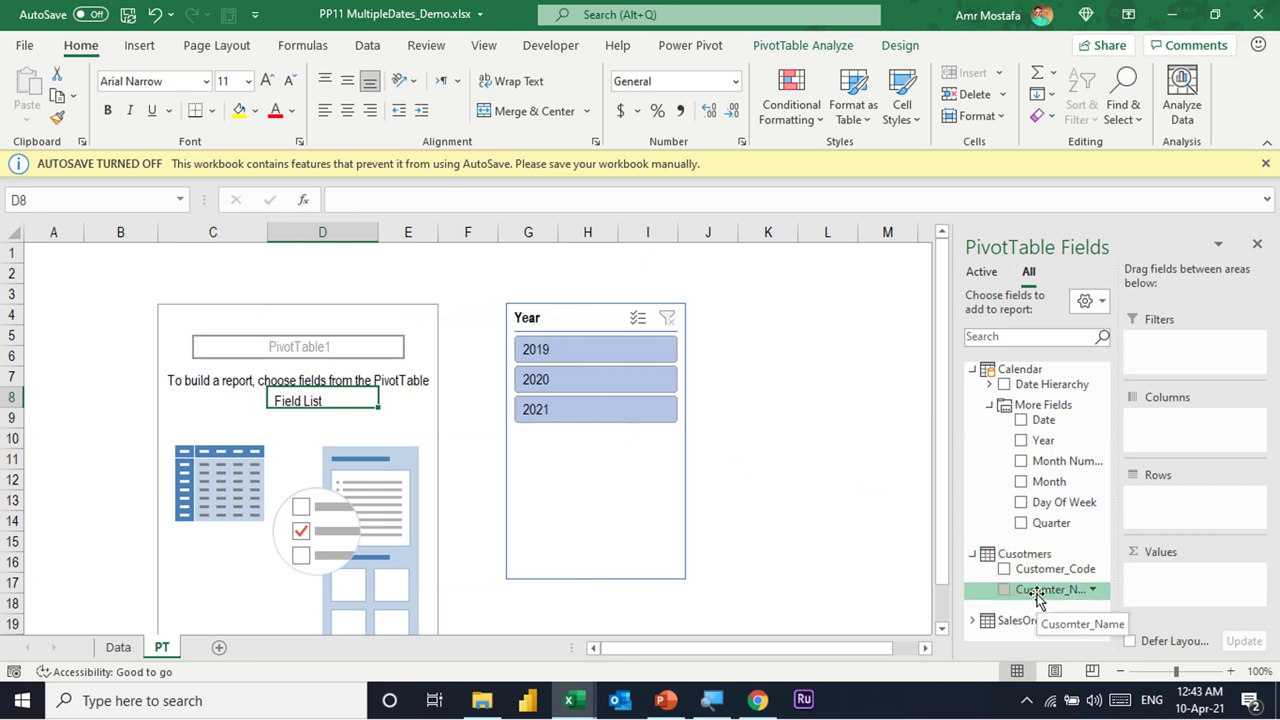
pyautogui.rightClick(1030, 594)
pyautogui.click(1100, 560)
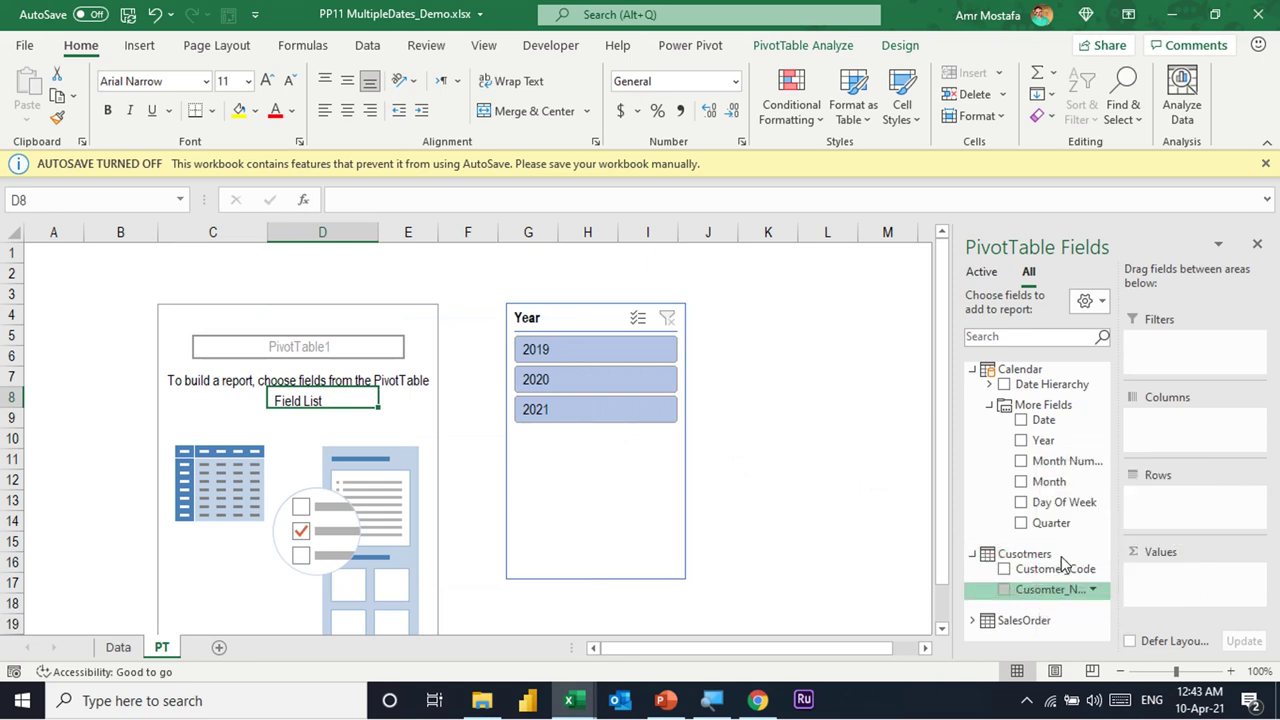
pyautogui.moveTo(528, 337); pyautogui.dragTo(759, 317)
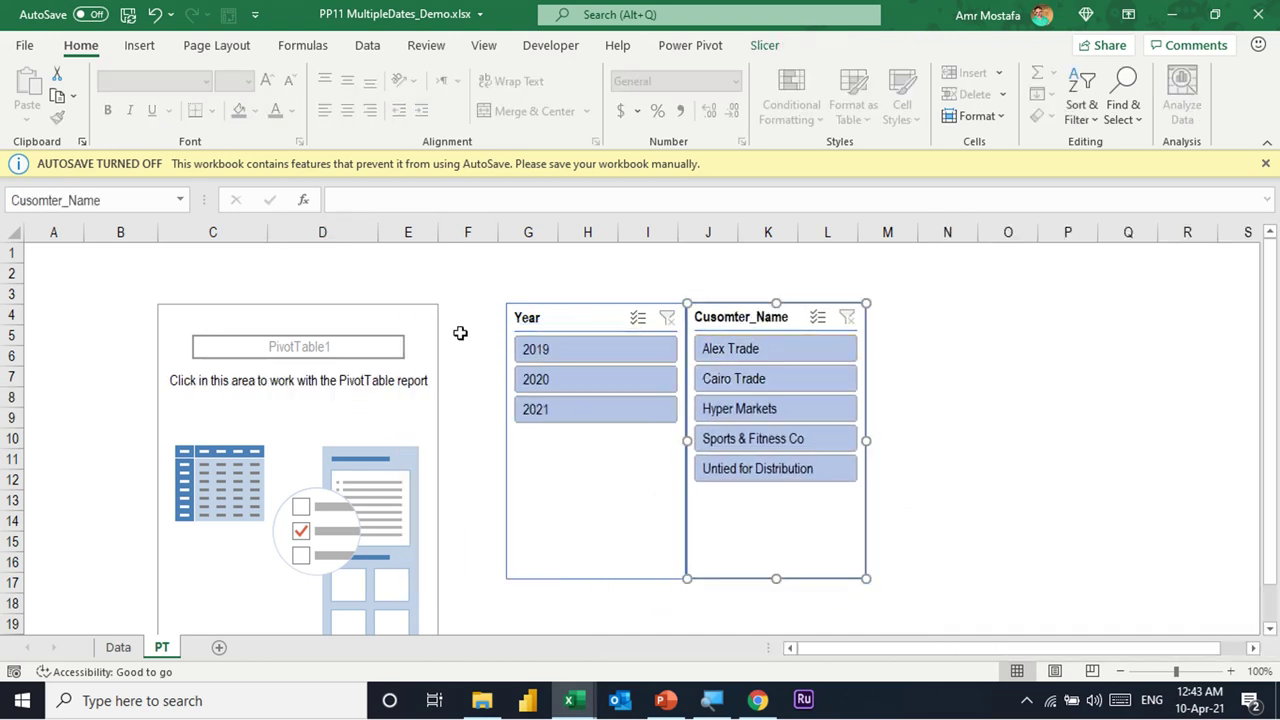
pyautogui.click(314, 401)
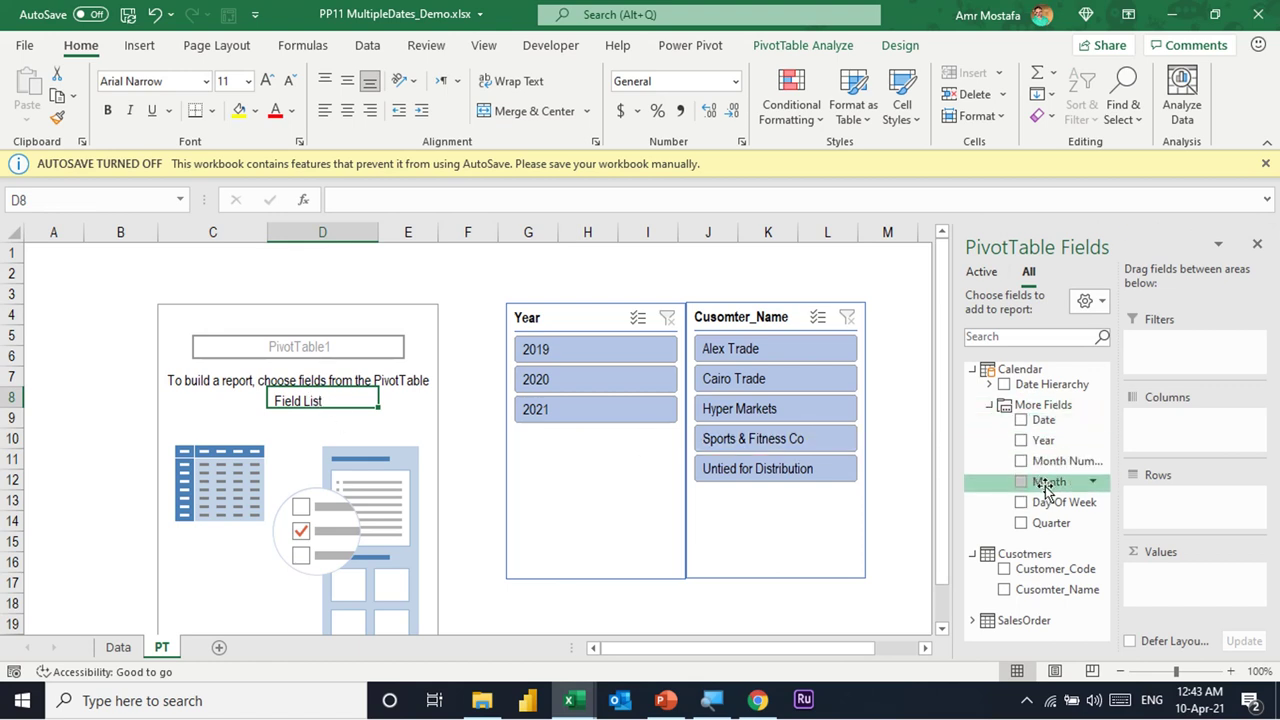
# Put Month in Rows, filter the Year slicer to 2021, and add Net Order Value and No. of Orders.
pyautogui.moveTo(1049, 481)
pyautogui.mouseDown()
pyautogui.moveTo(1160, 545)
pyautogui.moveTo(1166, 510)
pyautogui.mouseUp()
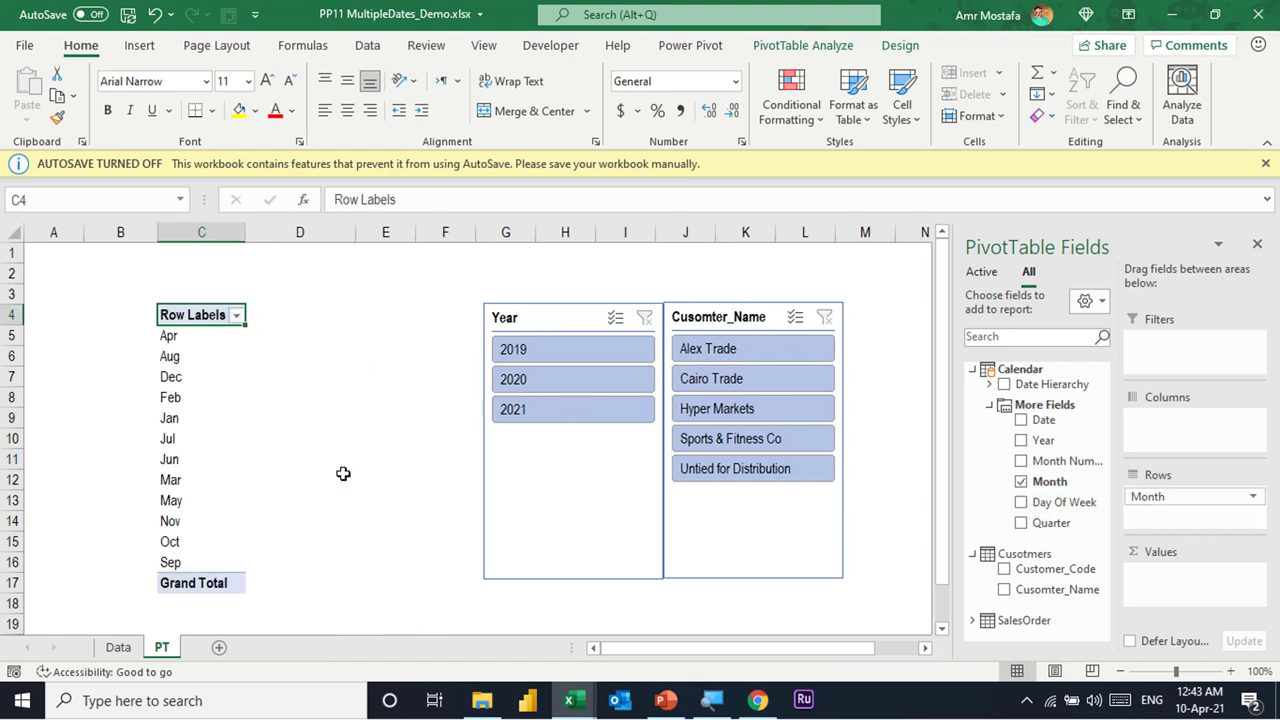
pyautogui.click(543, 412)
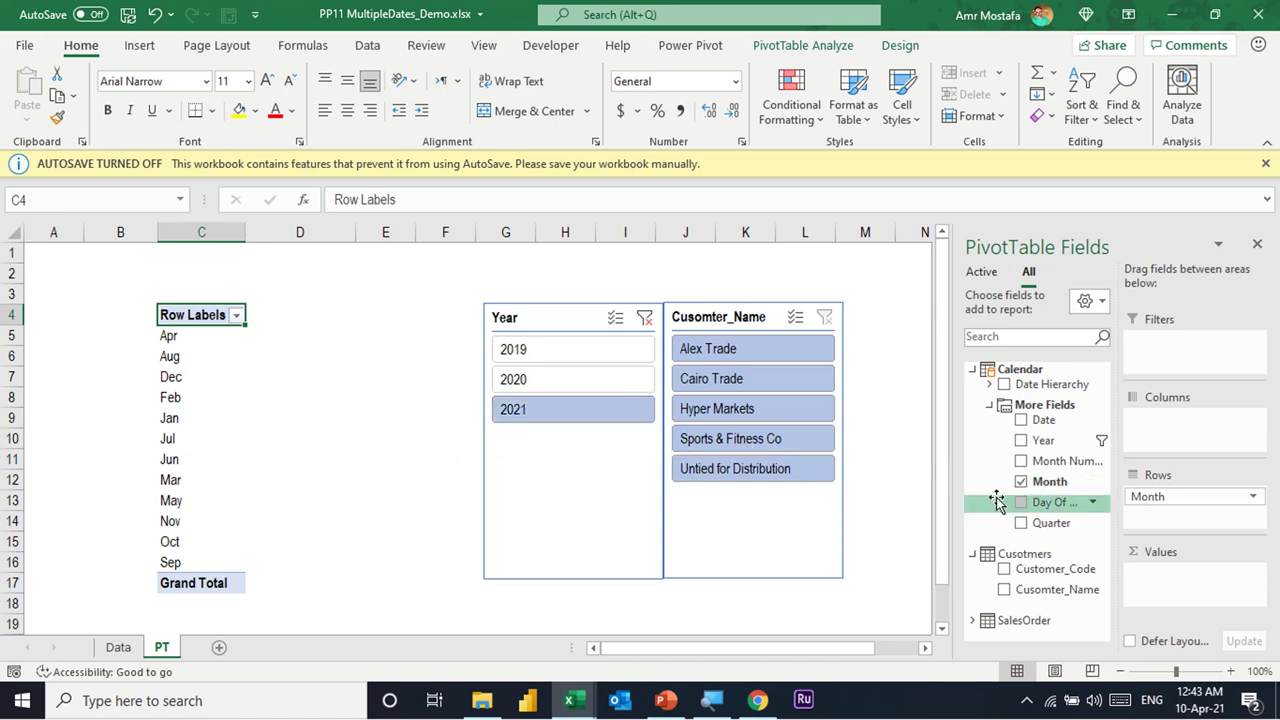
pyautogui.scroll(-5, 975, 612)
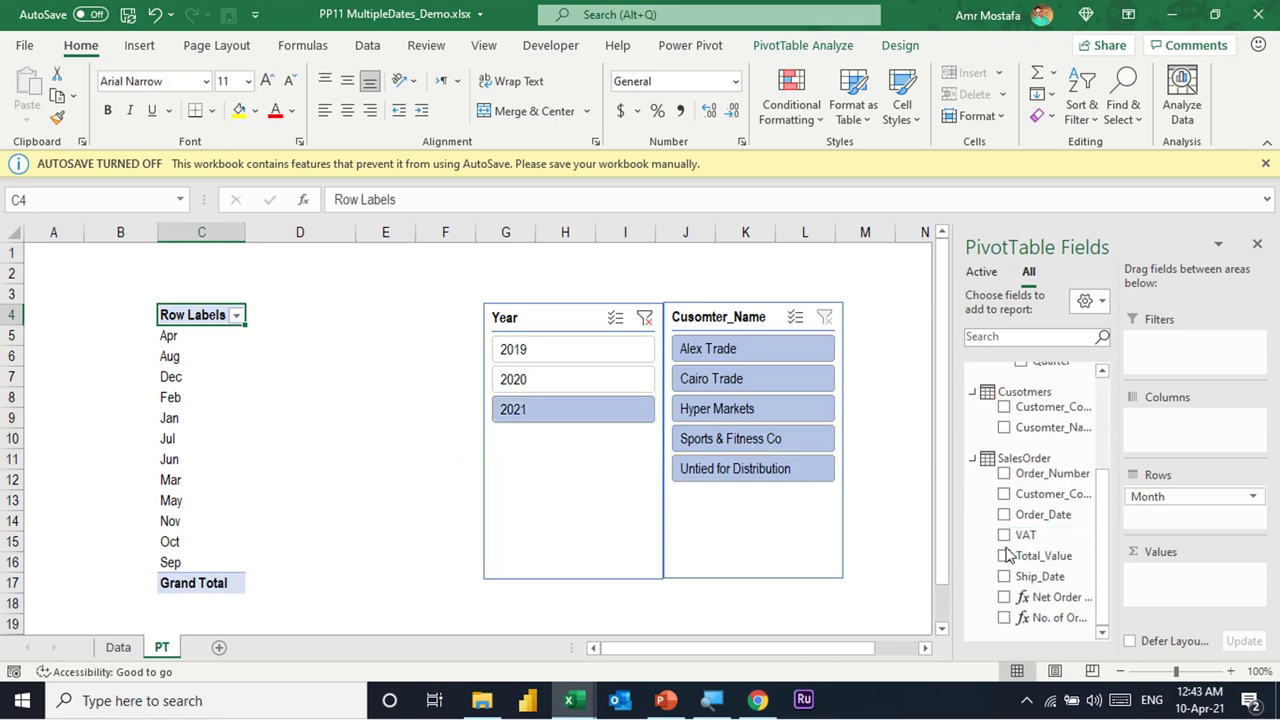
pyautogui.click(1005, 598)
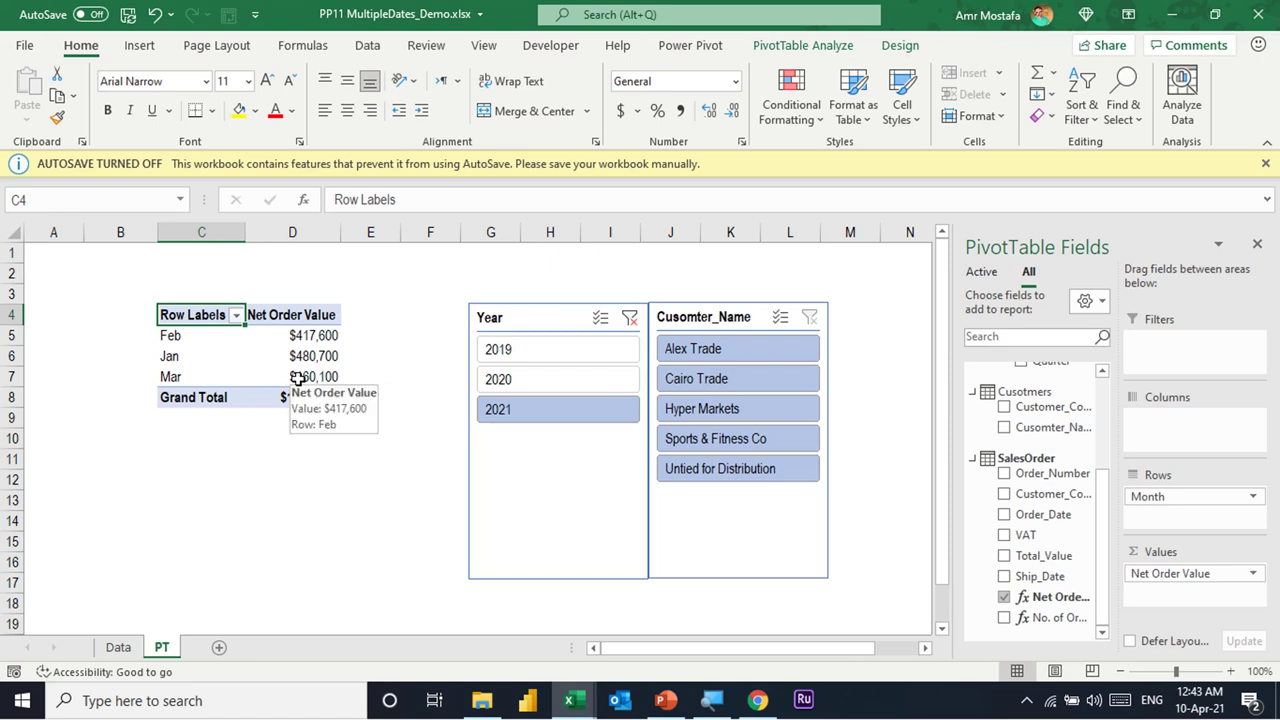
pyautogui.click(1005, 618)
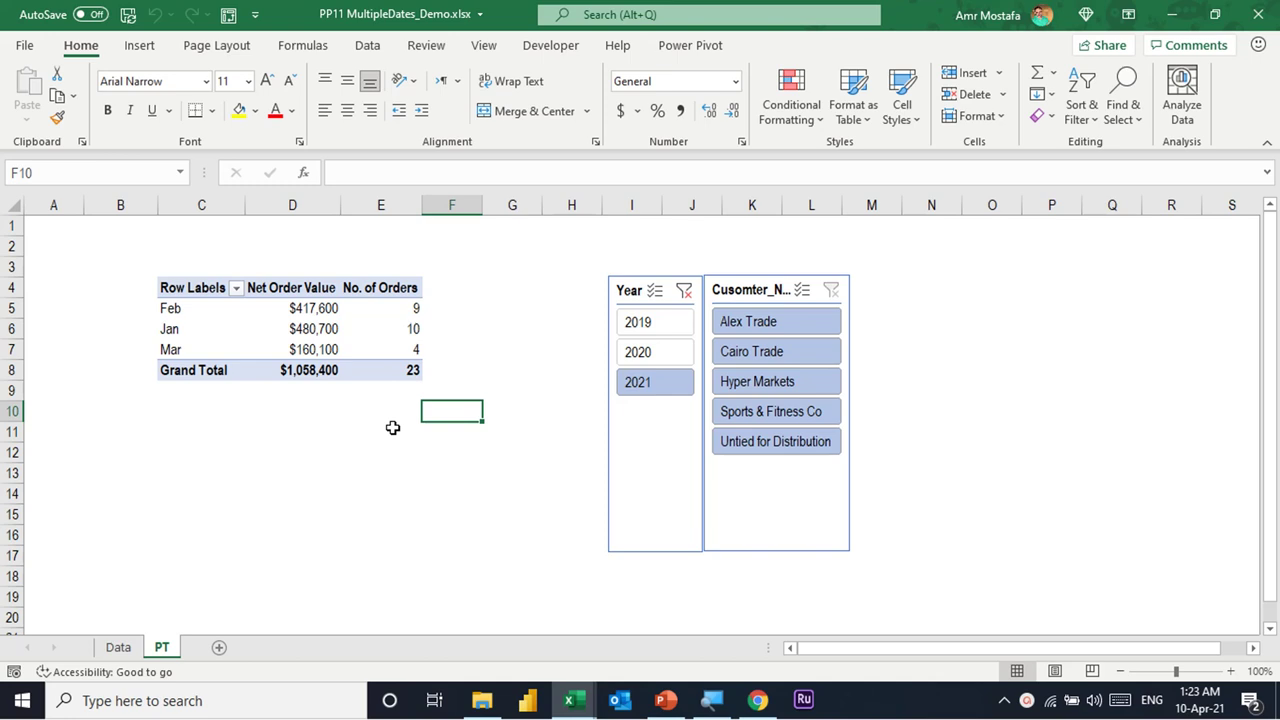
# Check February's Net Order Value and order count in D5 and E5, then open Power Pivot's diagram.
pyautogui.click(327, 306)
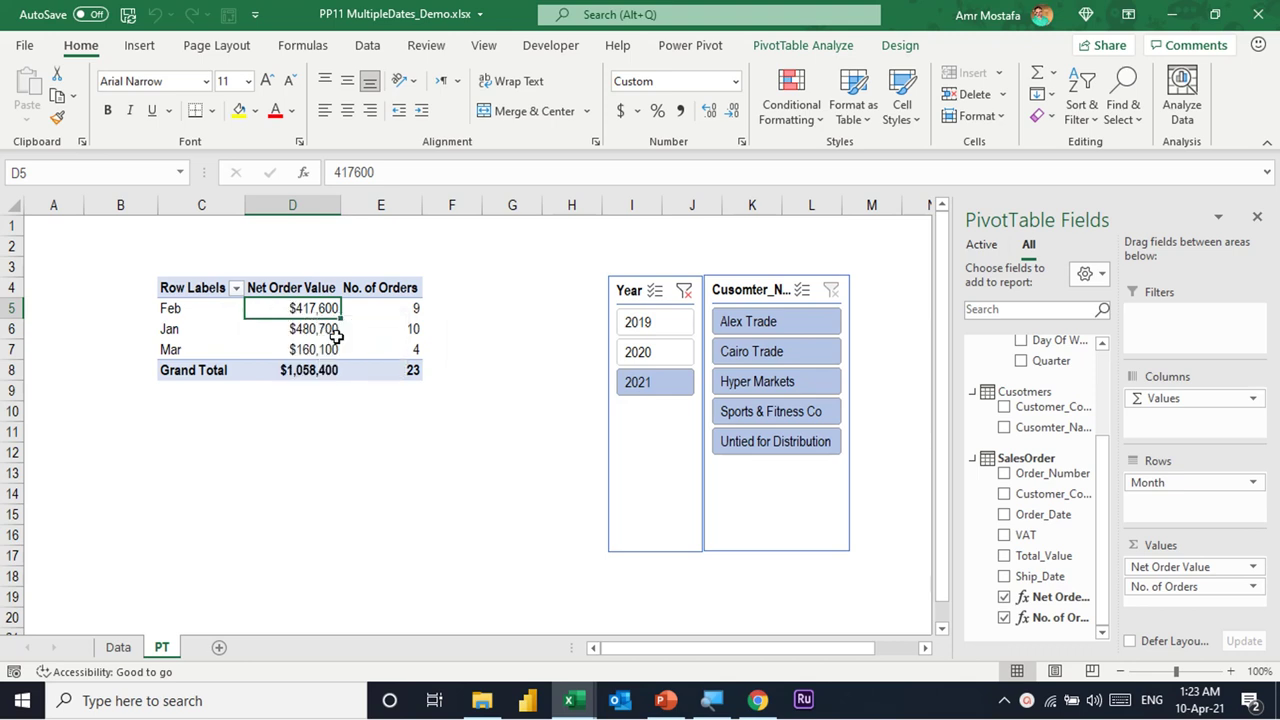
pyautogui.moveTo(343, 372)
pyautogui.click(372, 308)
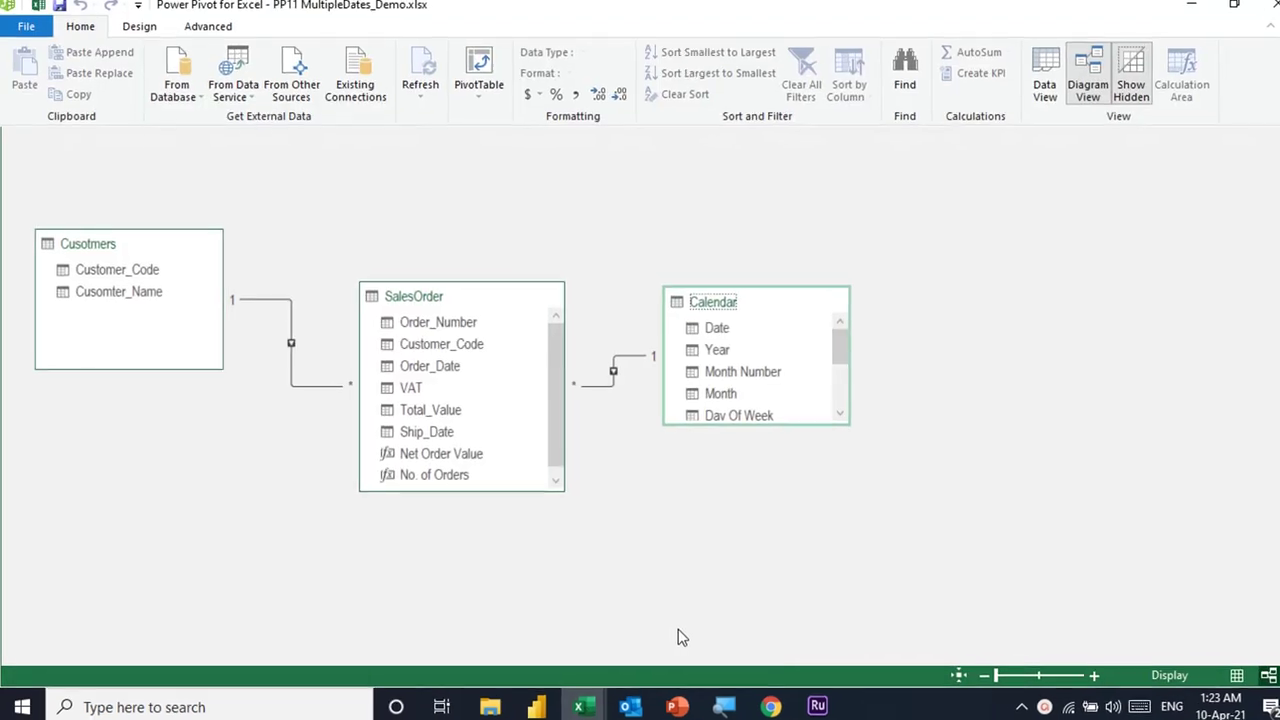
pyautogui.click(678, 629)
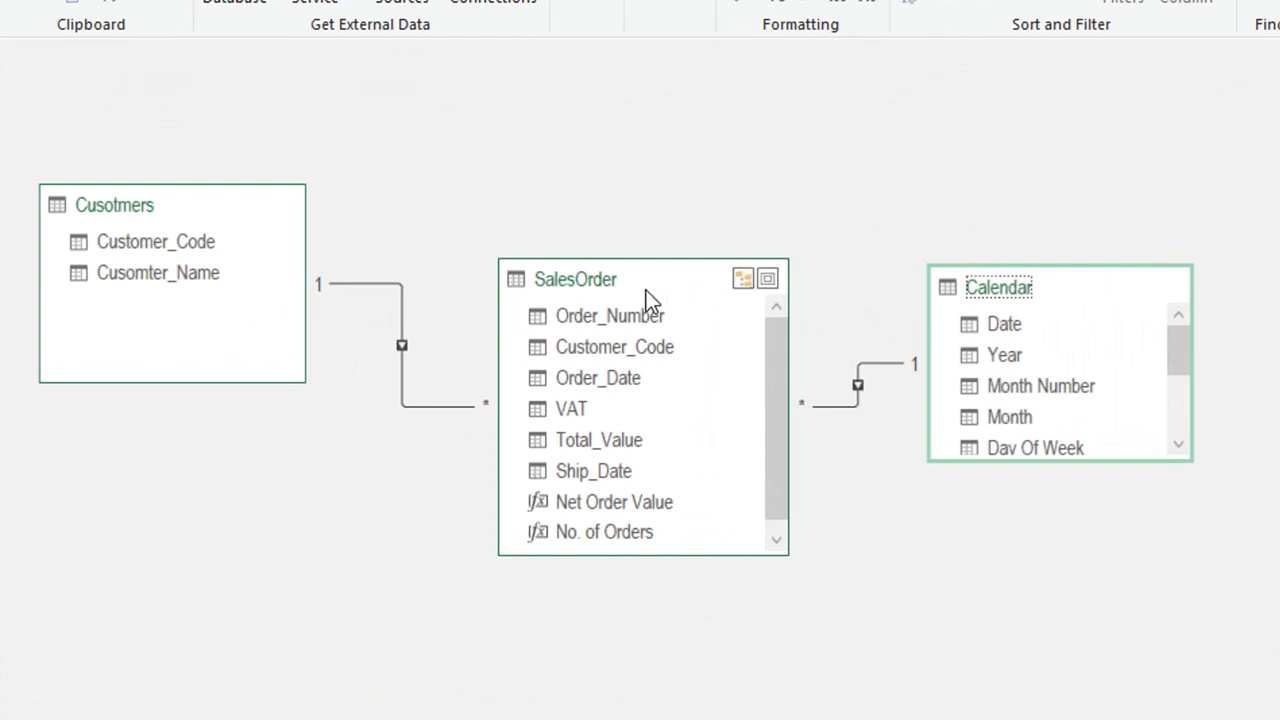
# Link Calendar Date to SalesOrder Ship_Date (inactive), then open the Order_Date relationship in Edit Relationship.
pyautogui.click(825, 406)
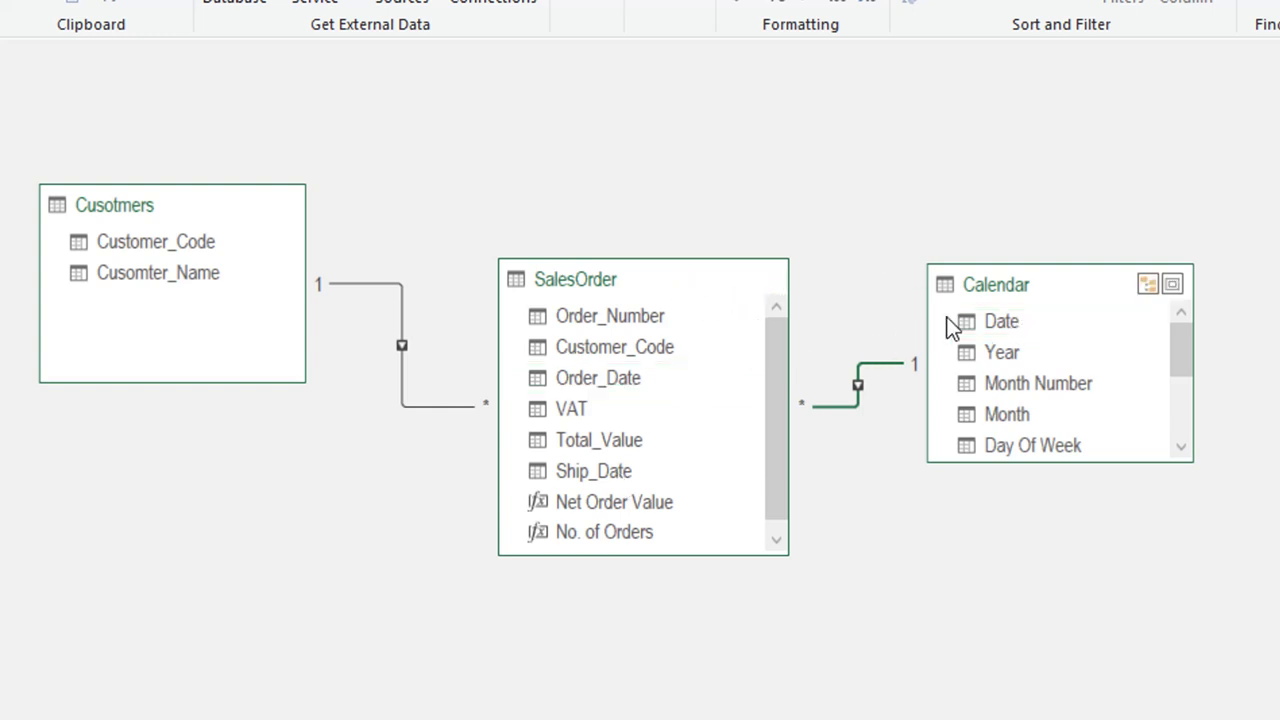
pyautogui.click(1006, 322)
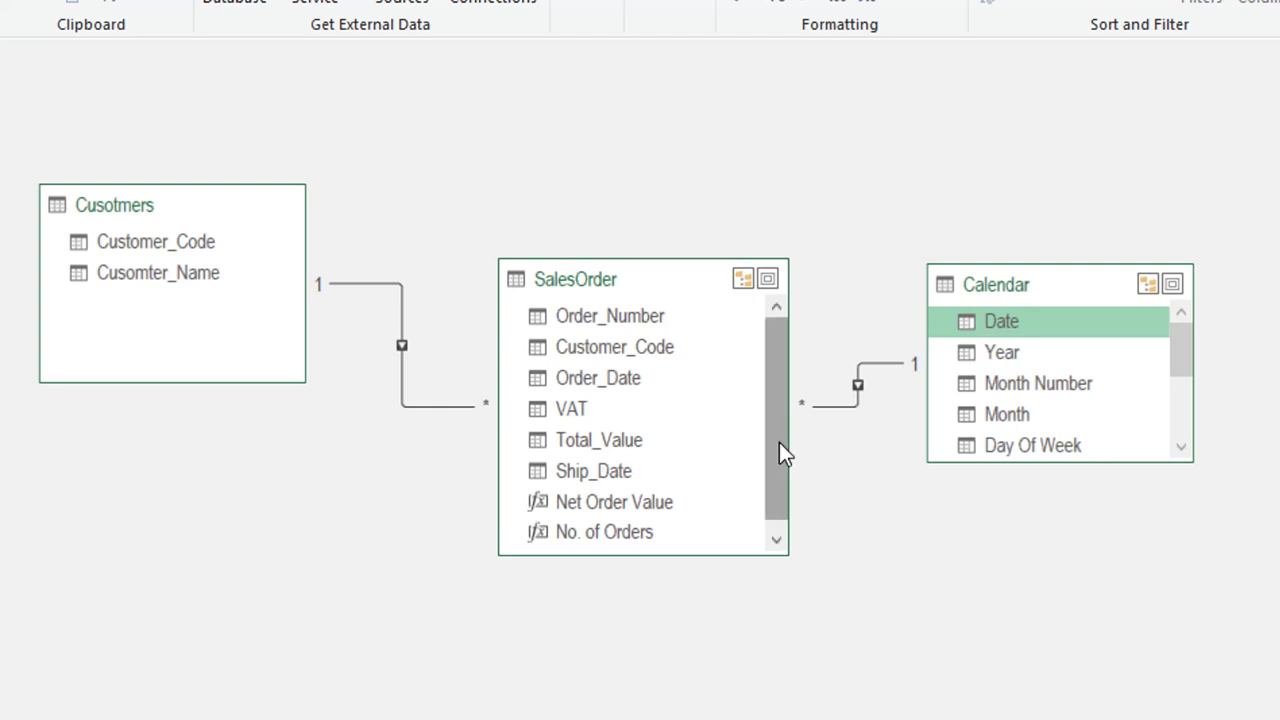
pyautogui.moveTo(1006, 322); pyautogui.dragTo(608, 480)
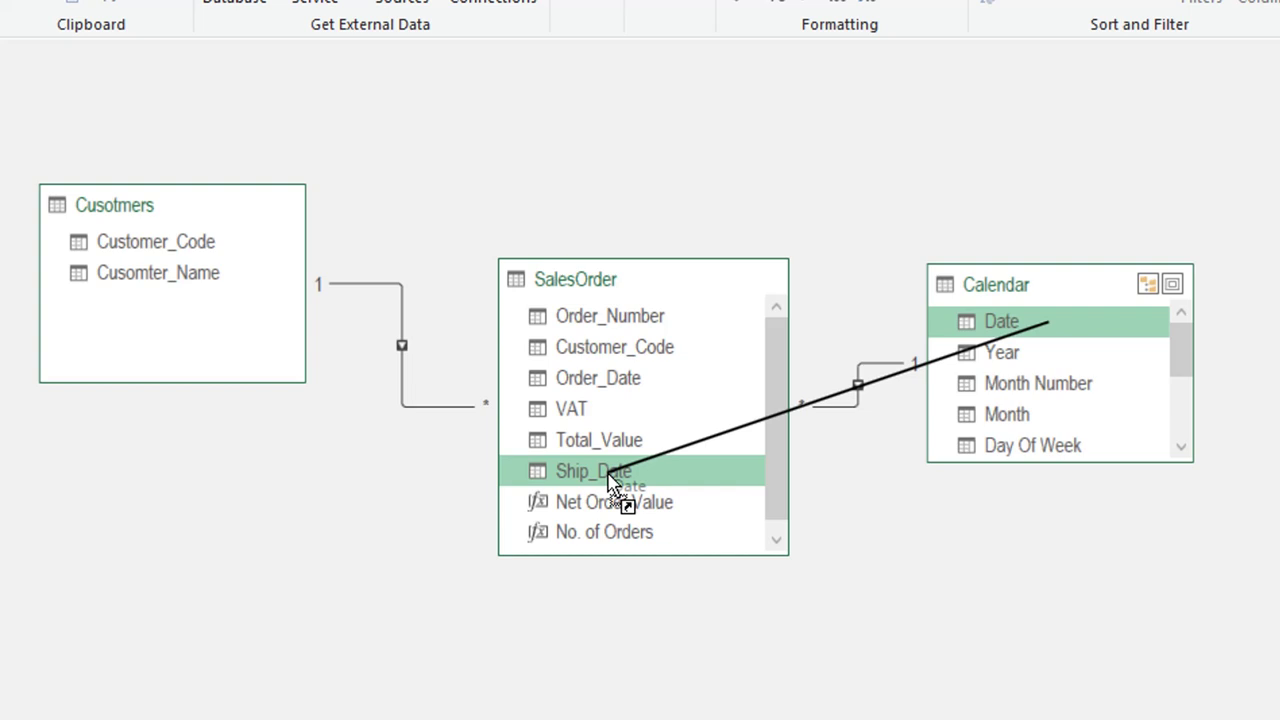
pyautogui.moveTo(608, 480); pyautogui.dragTo(608, 480)
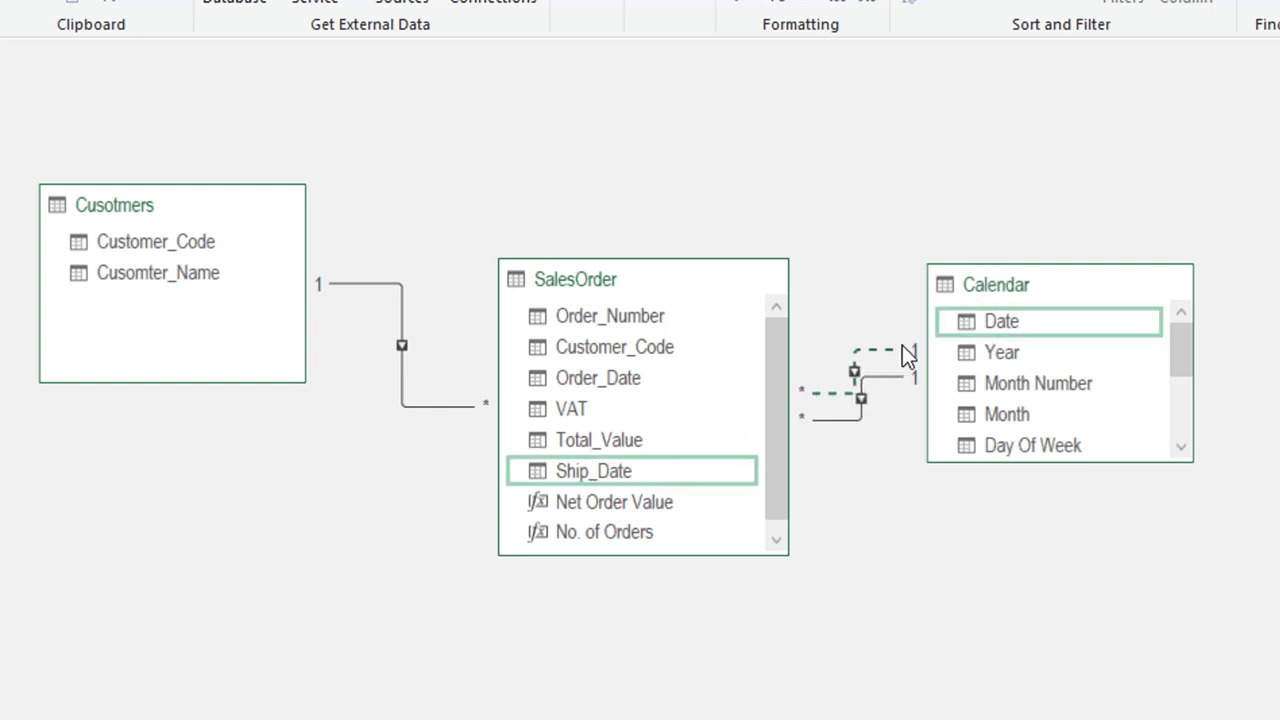
pyautogui.click(851, 420)
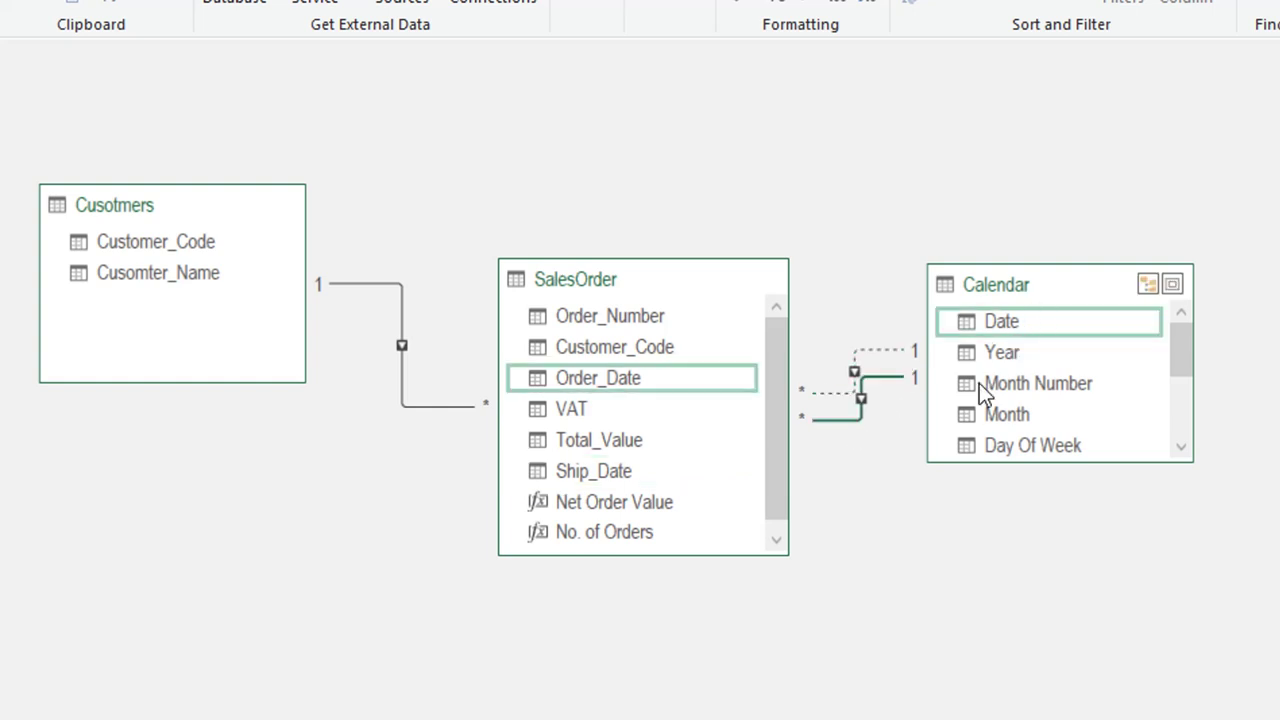
pyautogui.doubleClick(840, 421)
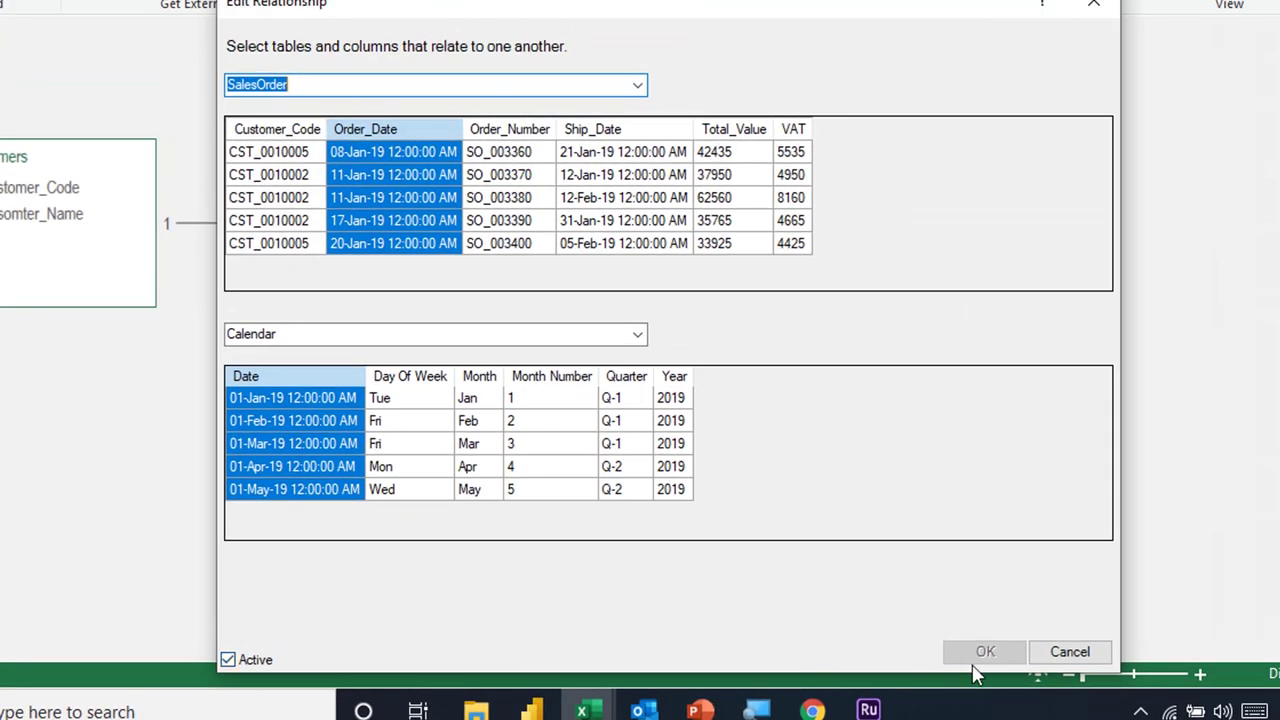
# Review the dashed Ship_Date–Date relationship and leave it inactive without changes.
pyautogui.click(1070, 651)
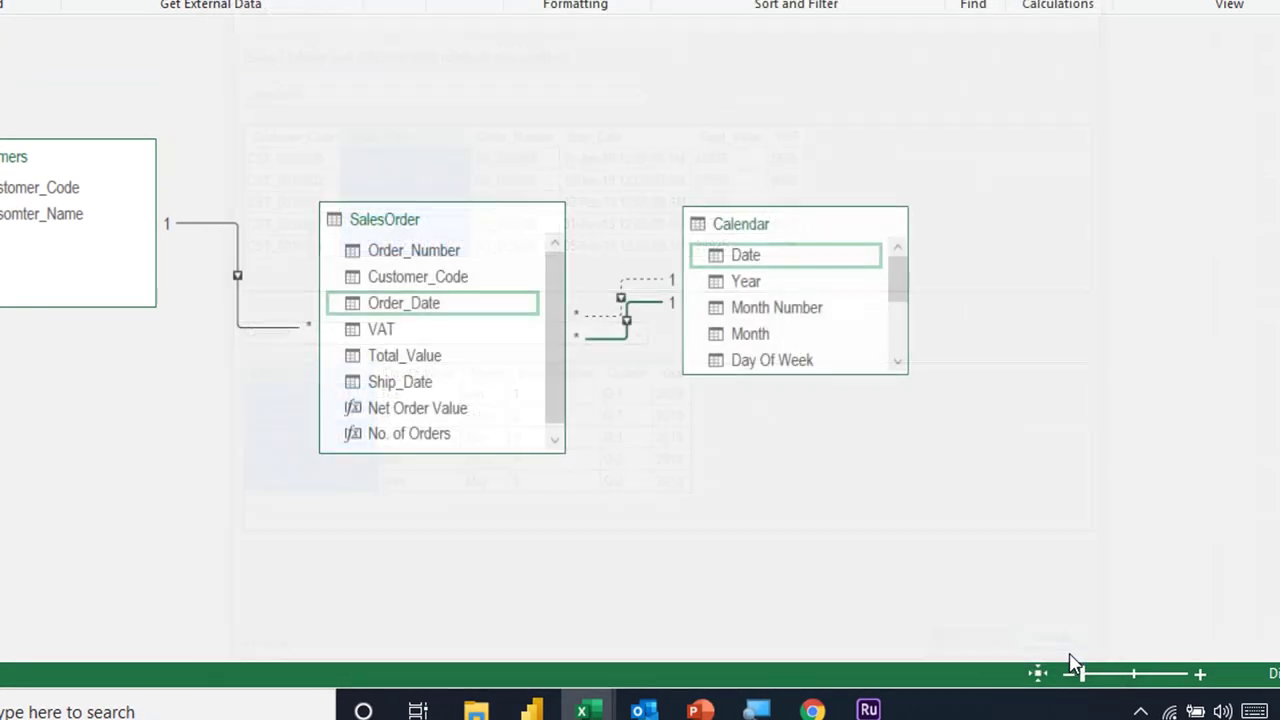
pyautogui.doubleClick(650, 289)
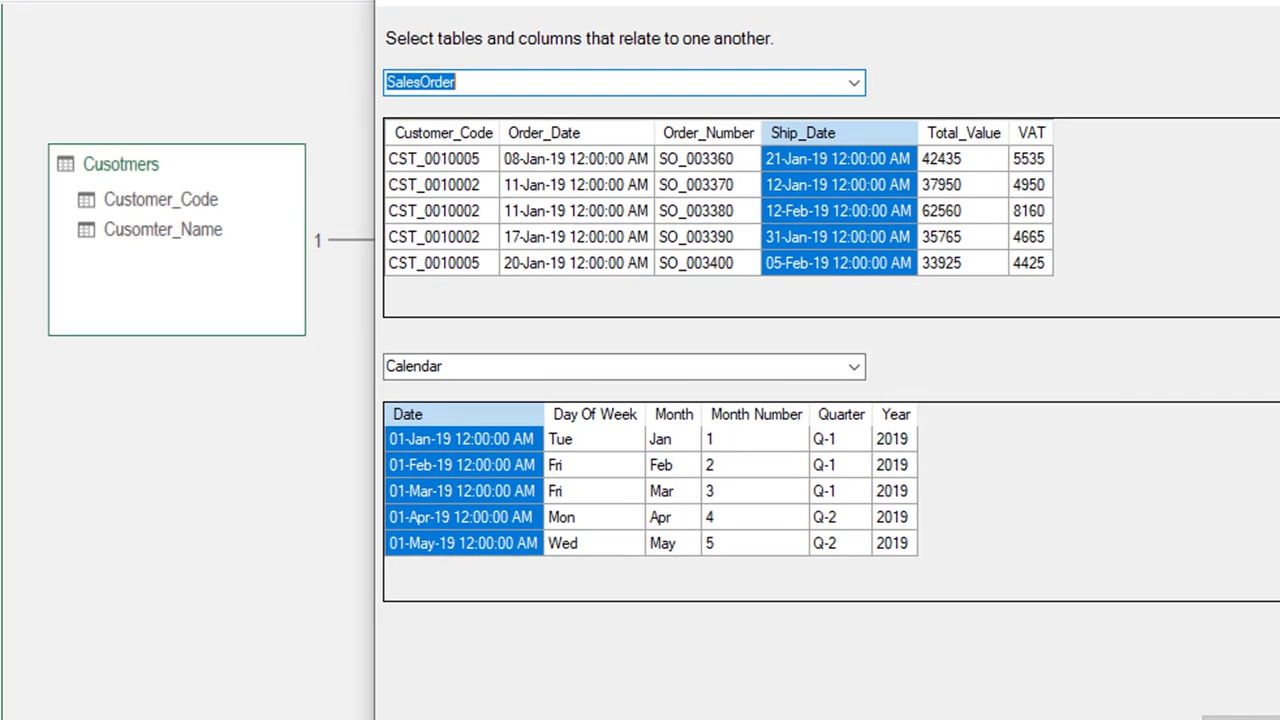
pyautogui.click(1154, 589)
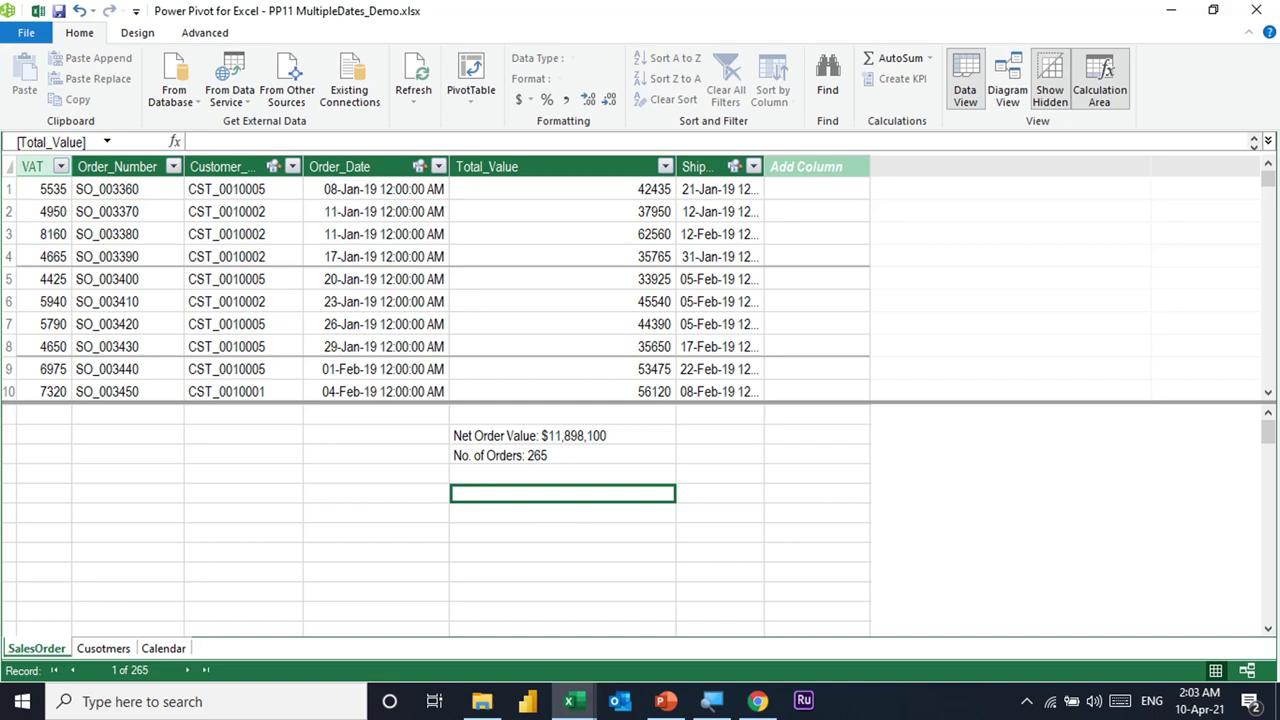
# Begin the Net Shipped Value measure as CALCULATE([Net Order Value], USERELATIONSHIP( in the calculation area.
pyautogui.write('Net')
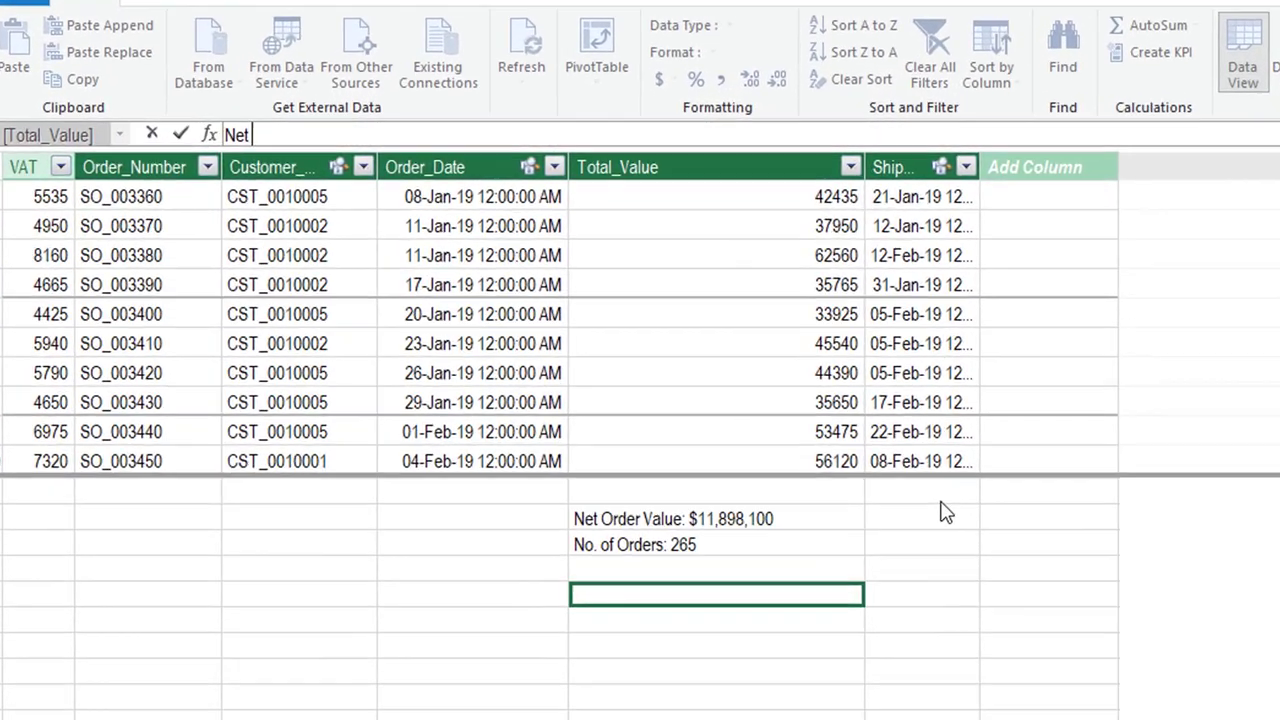
pyautogui.write(' Shipped Value:')
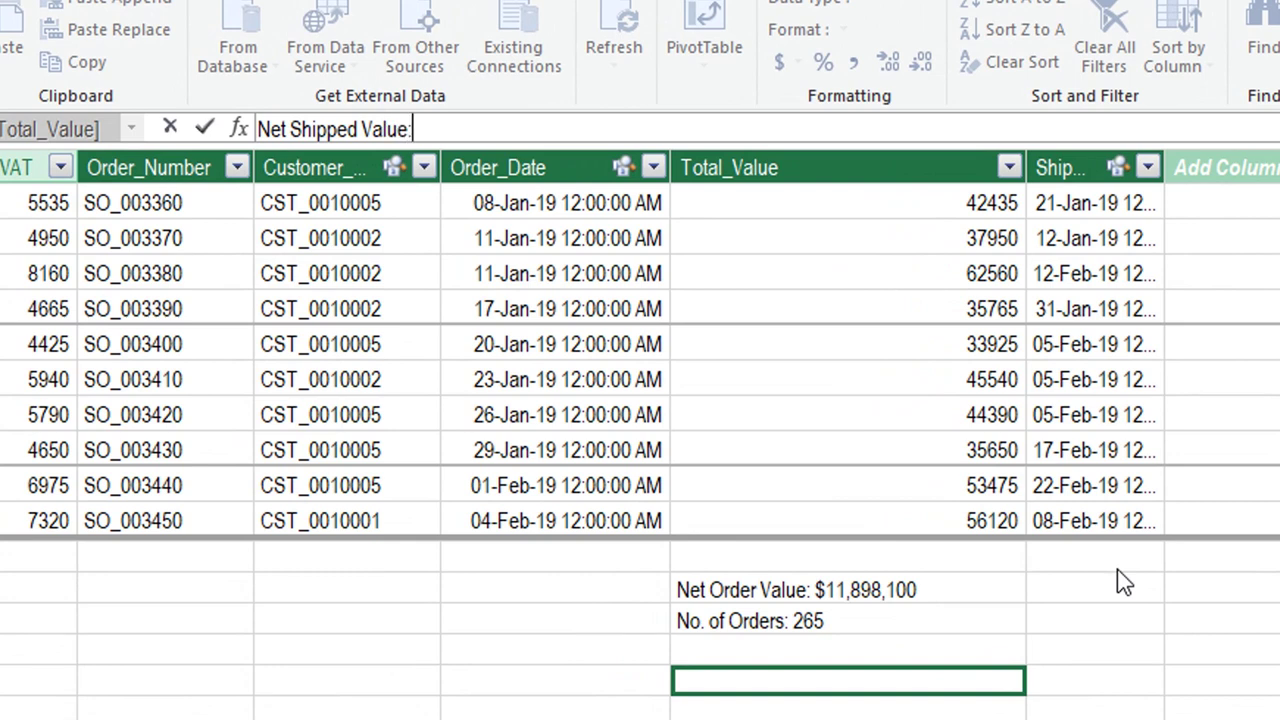
pyautogui.write('= ')
pyautogui.write('Ca')
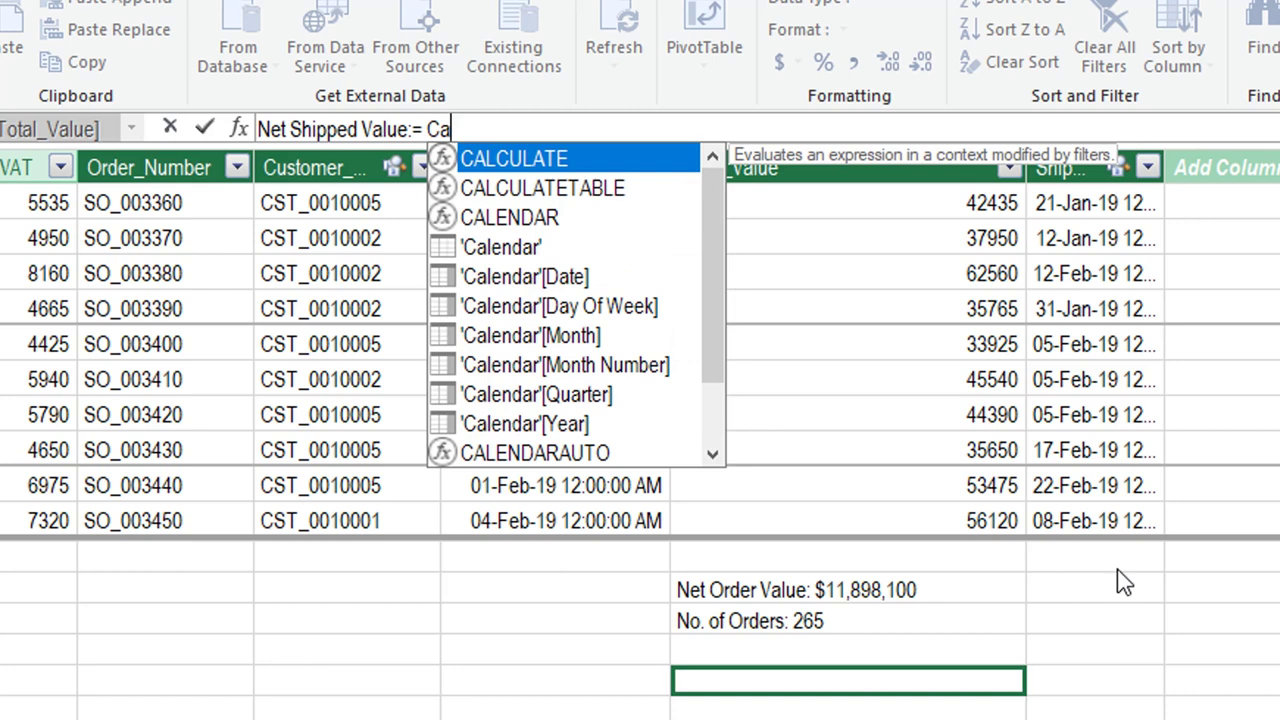
pyautogui.press('Tab')
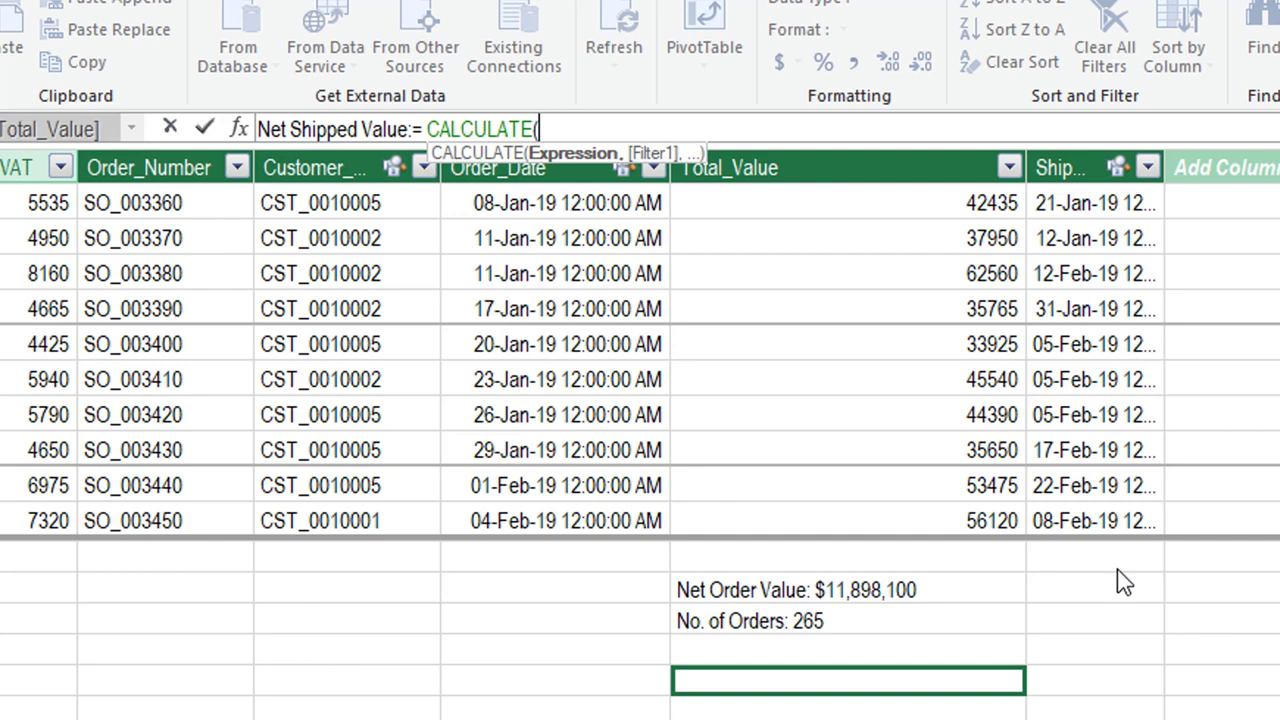
pyautogui.write('[')
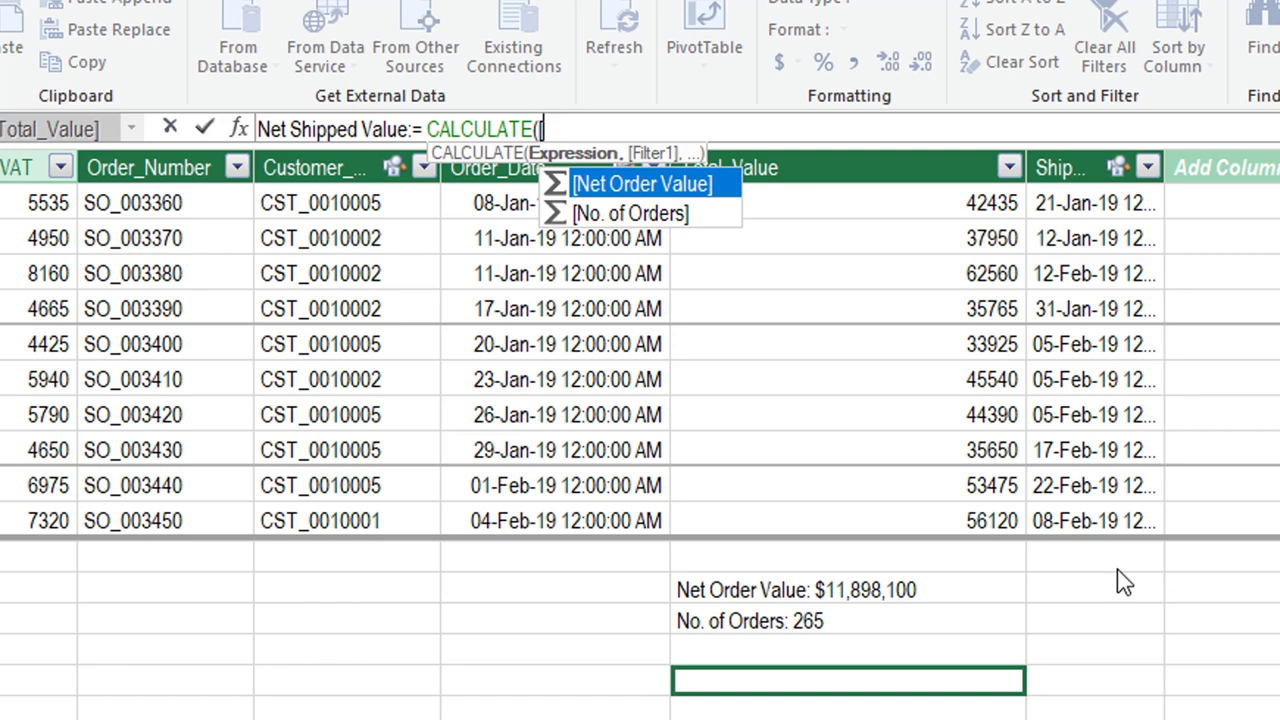
pyautogui.press('Tab')
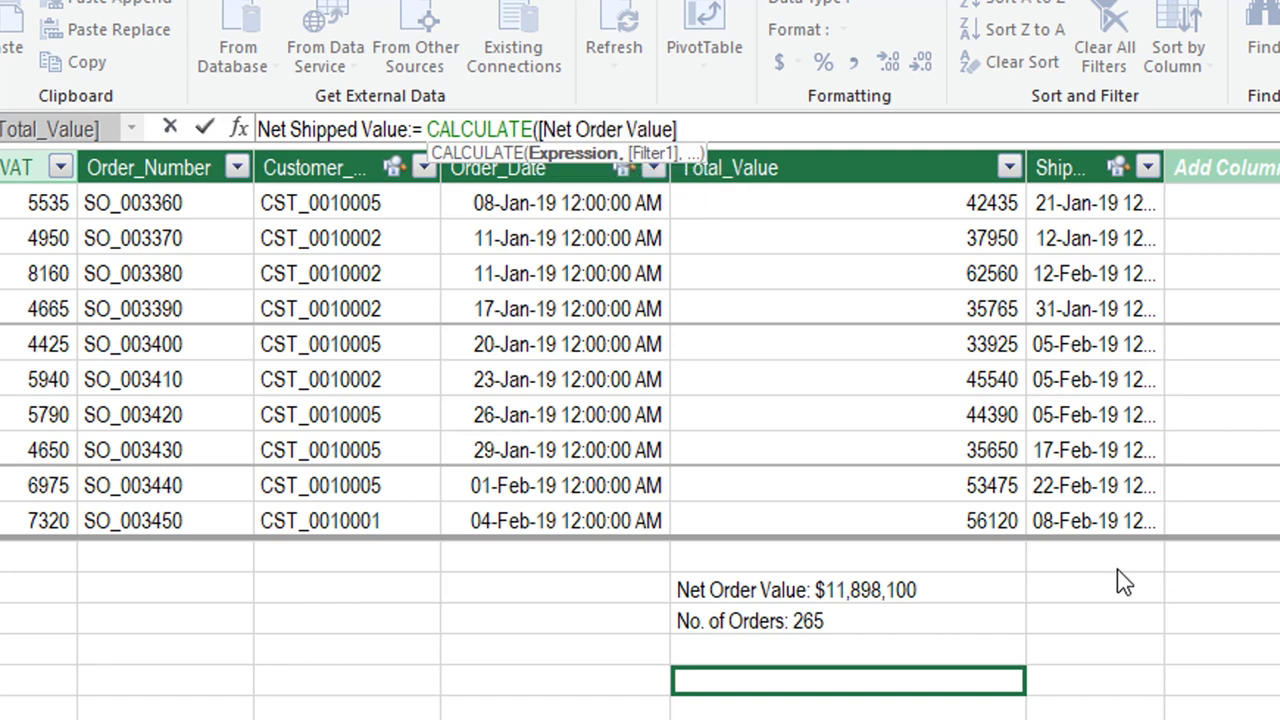
pyautogui.write(',')
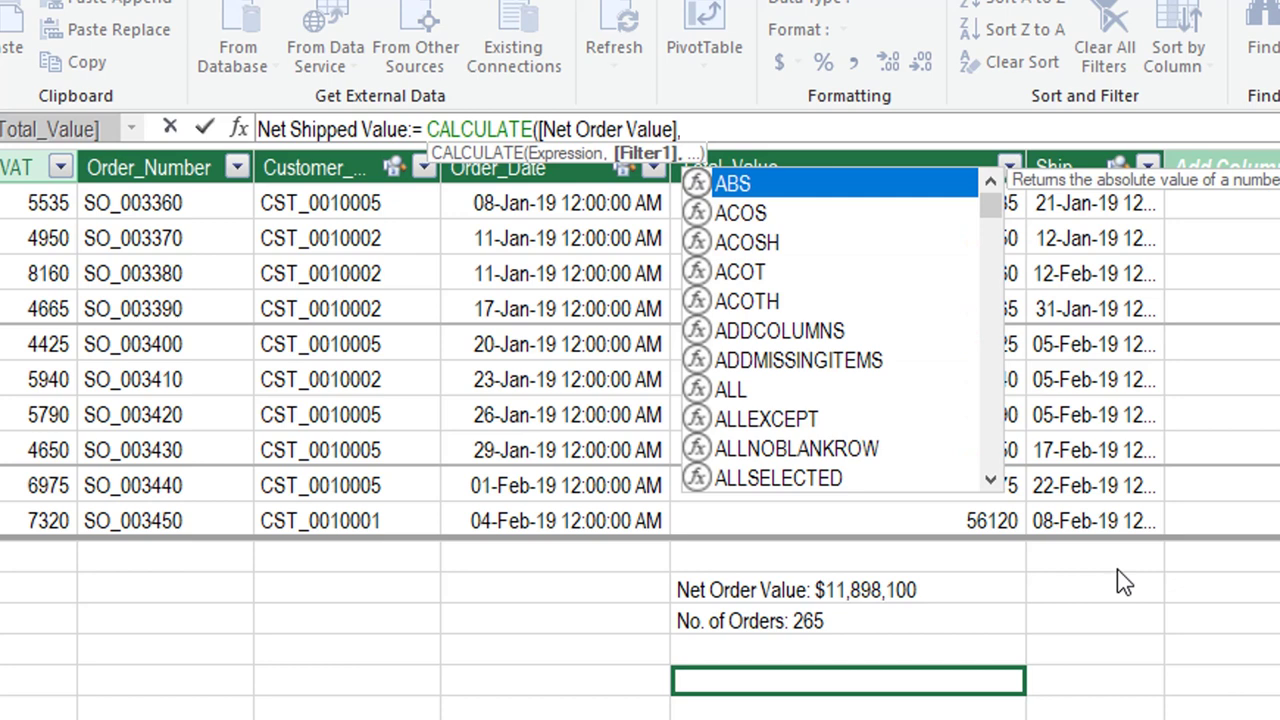
pyautogui.write('use')
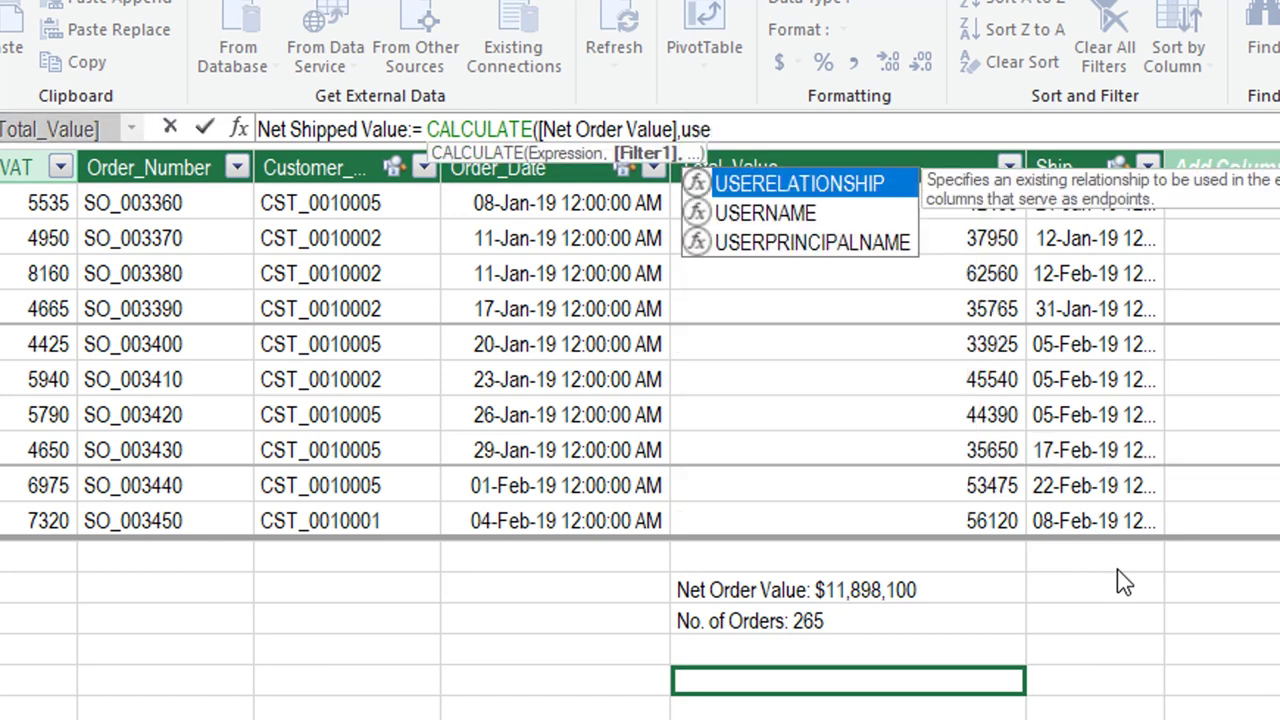
pyautogui.press('Tab')
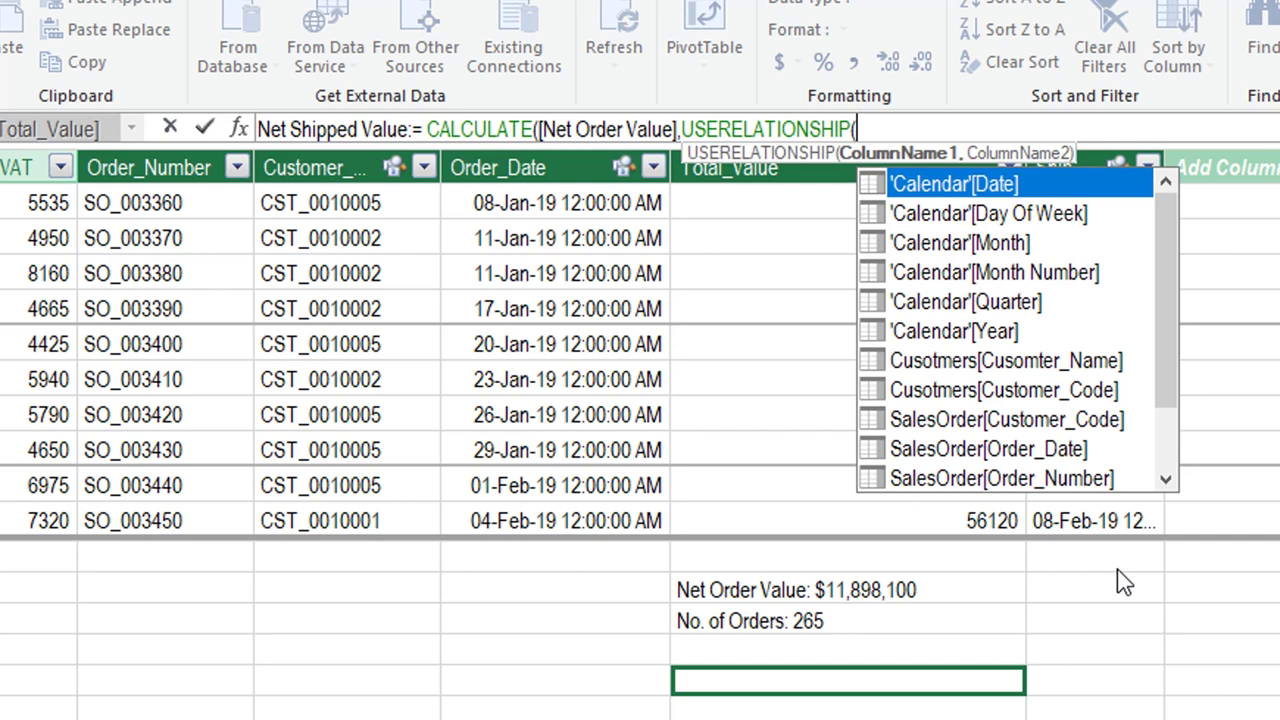
# Finish with 'Calendar'[Date] and SalesOrder[Ship_Date], commit it, and format as Currency ($11,898,100).
pyautogui.press('Tab')
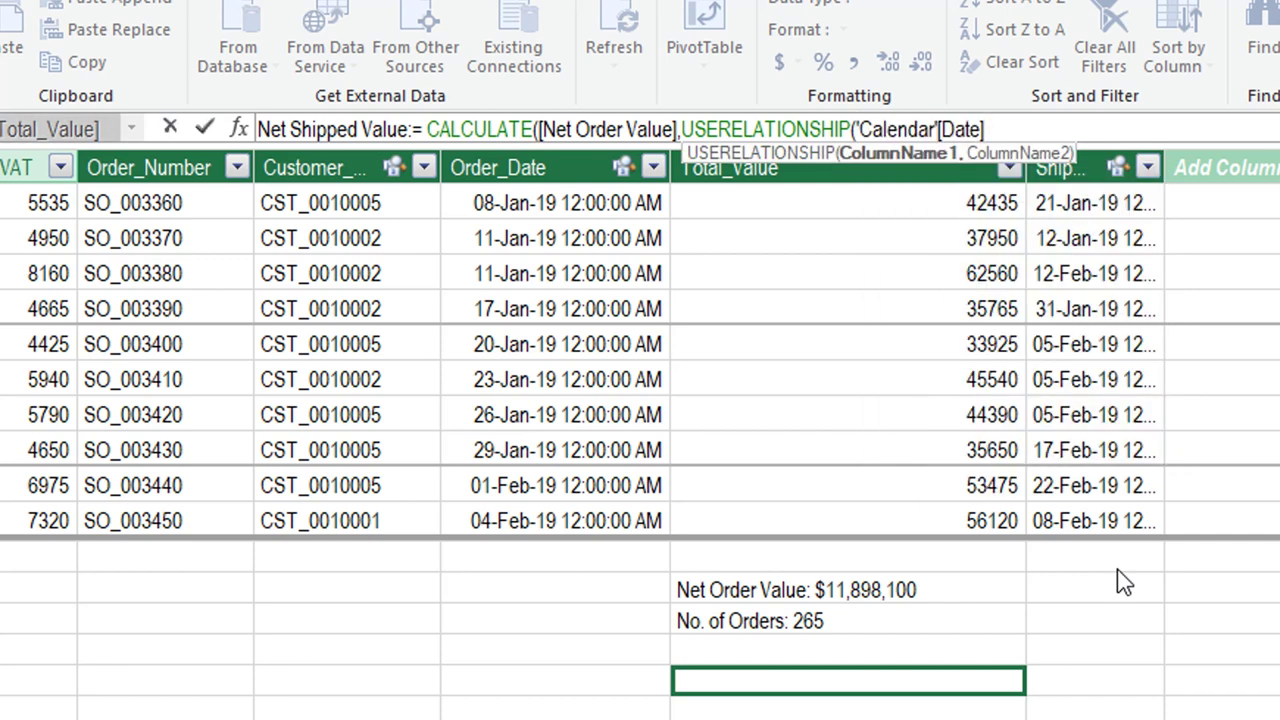
pyautogui.write(',')
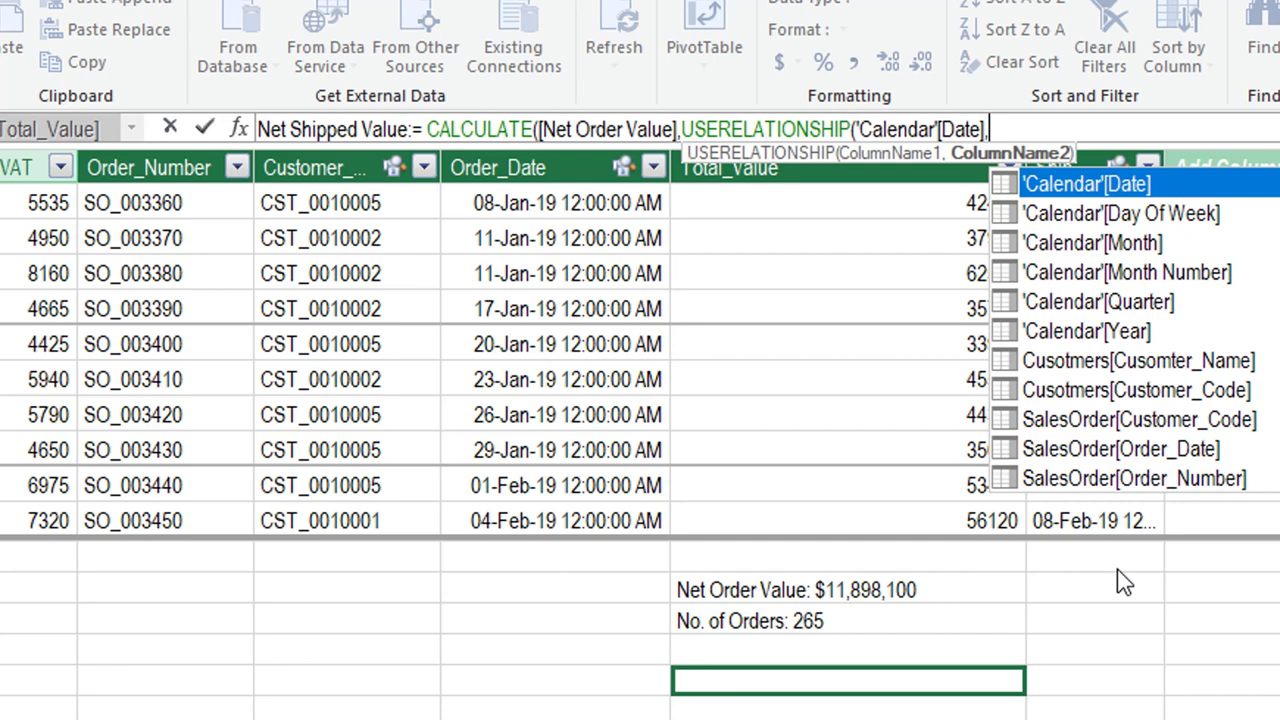
pyautogui.write('sal')
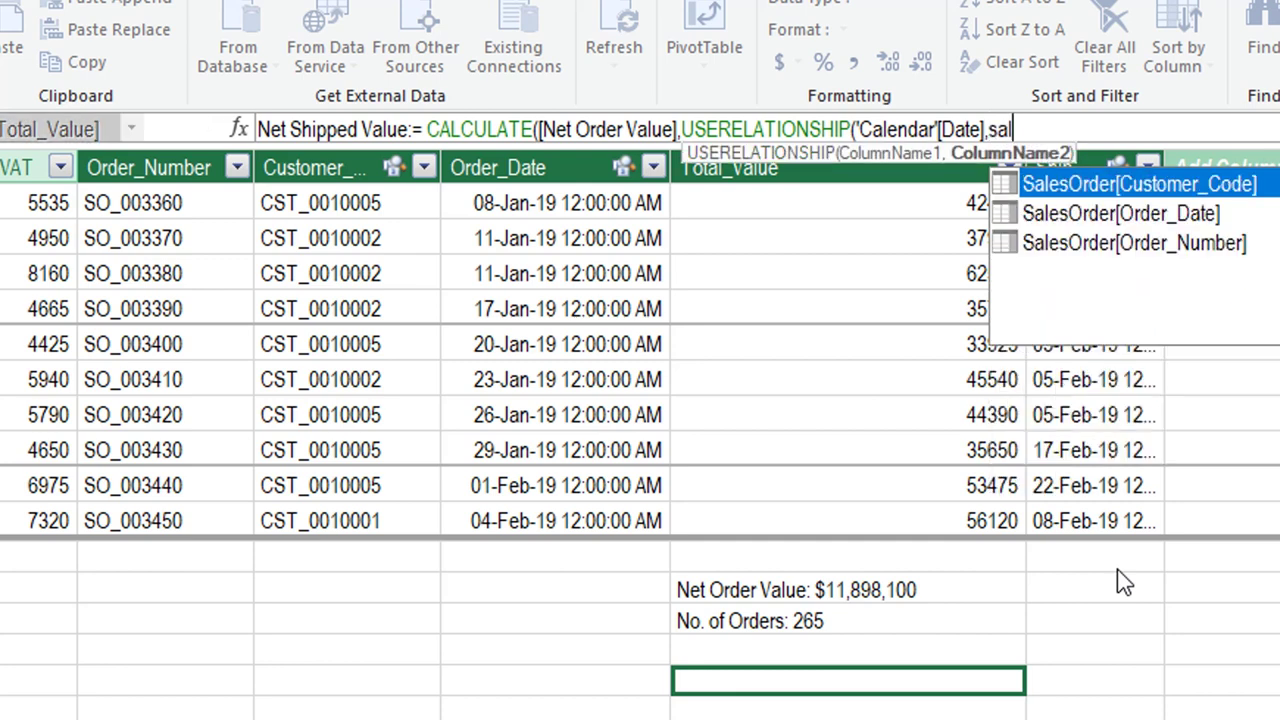
pyautogui.press('Down')
pyautogui.press('Down')
pyautogui.press('Down')
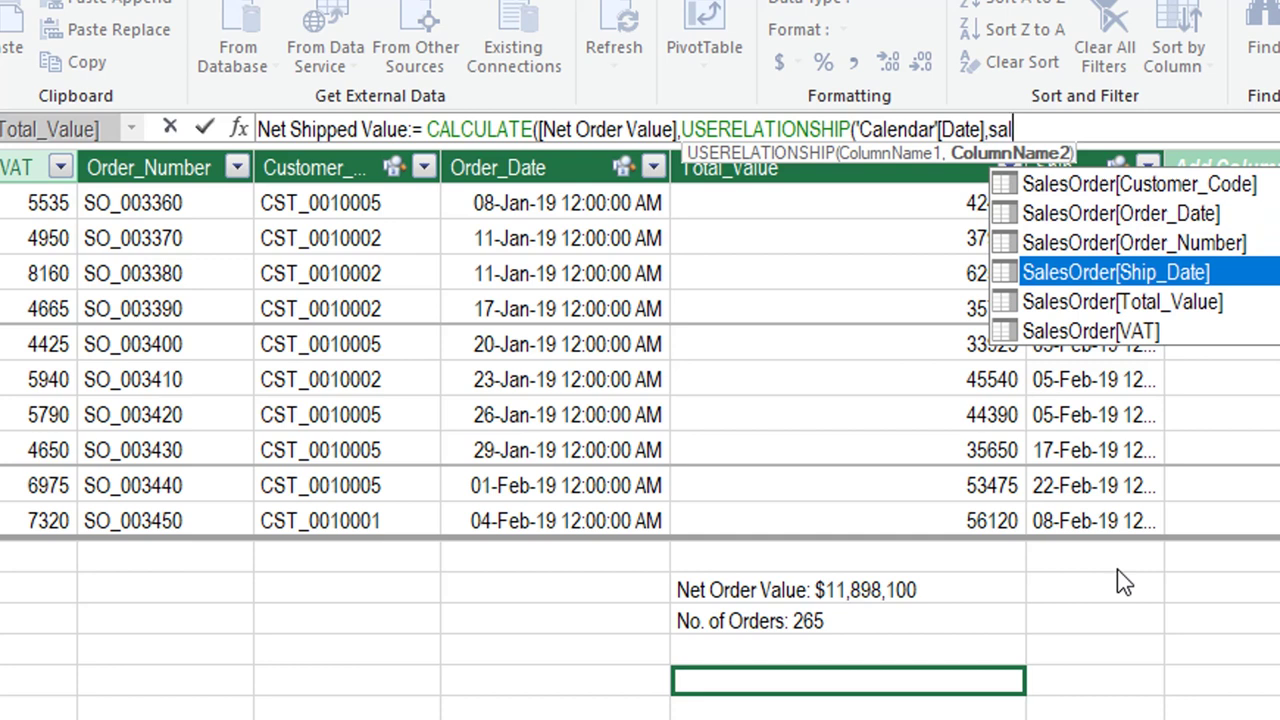
pyautogui.press('Tab')
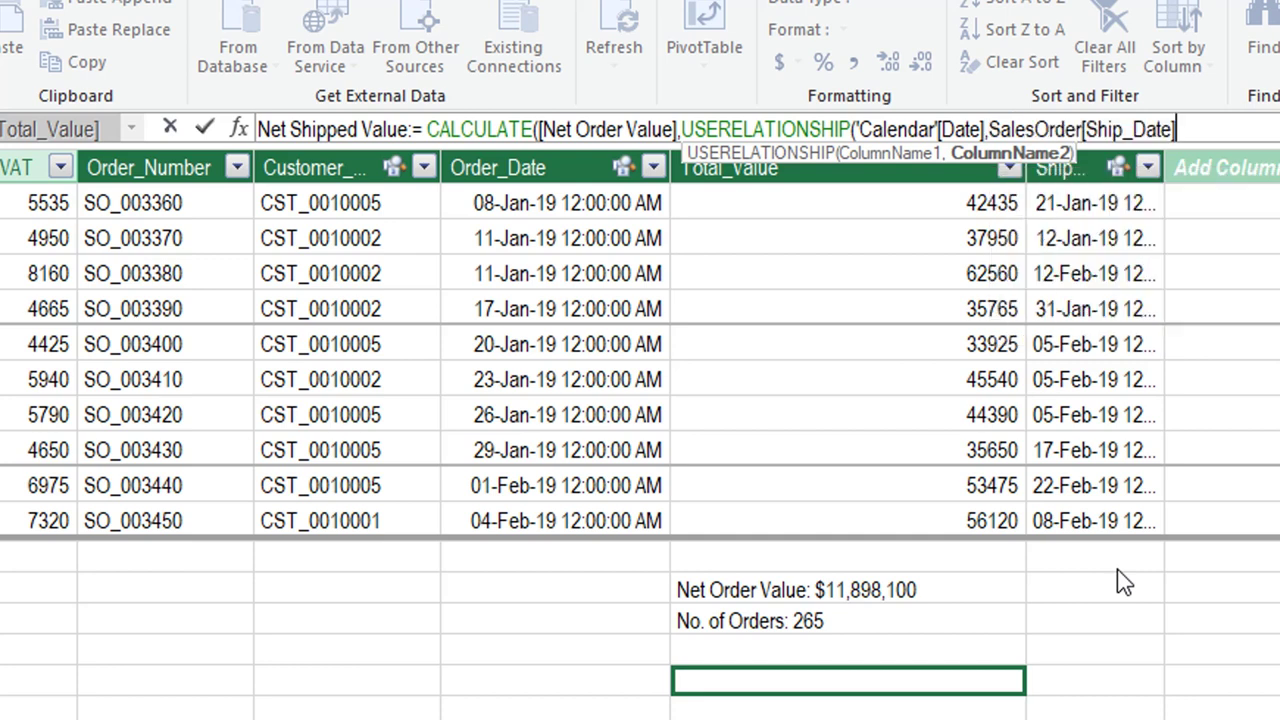
pyautogui.write(')')
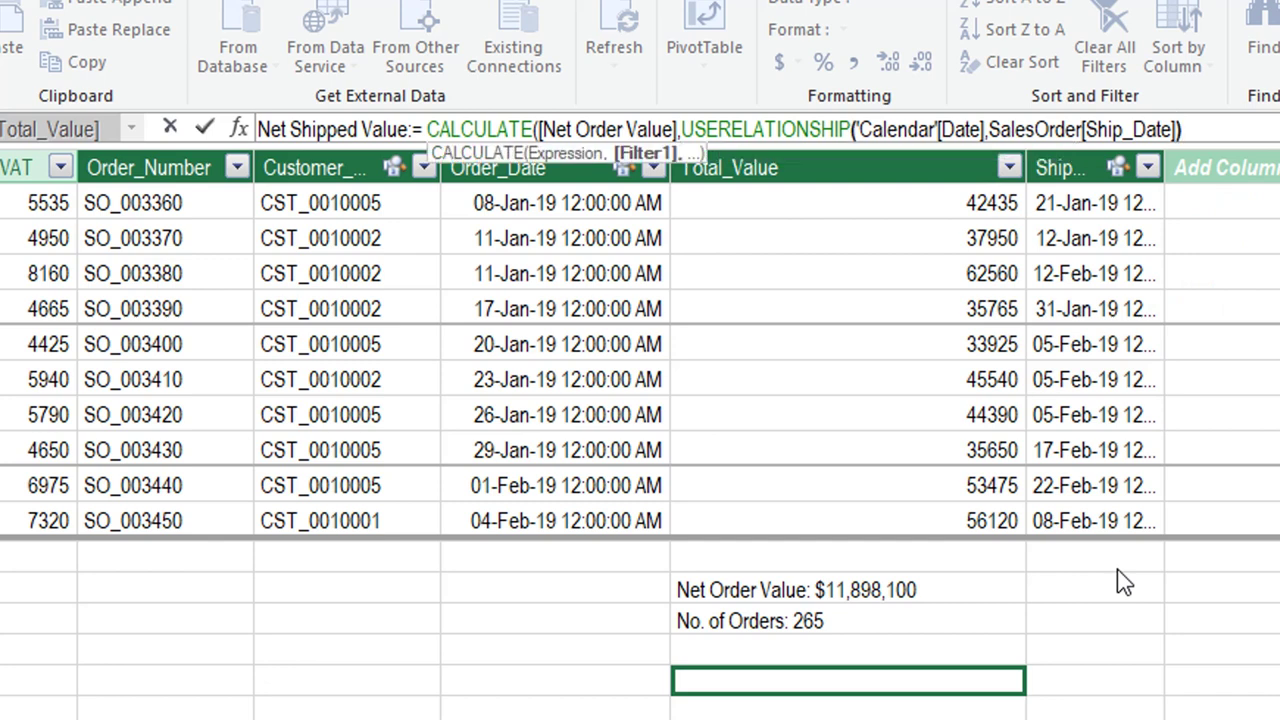
pyautogui.write(')')
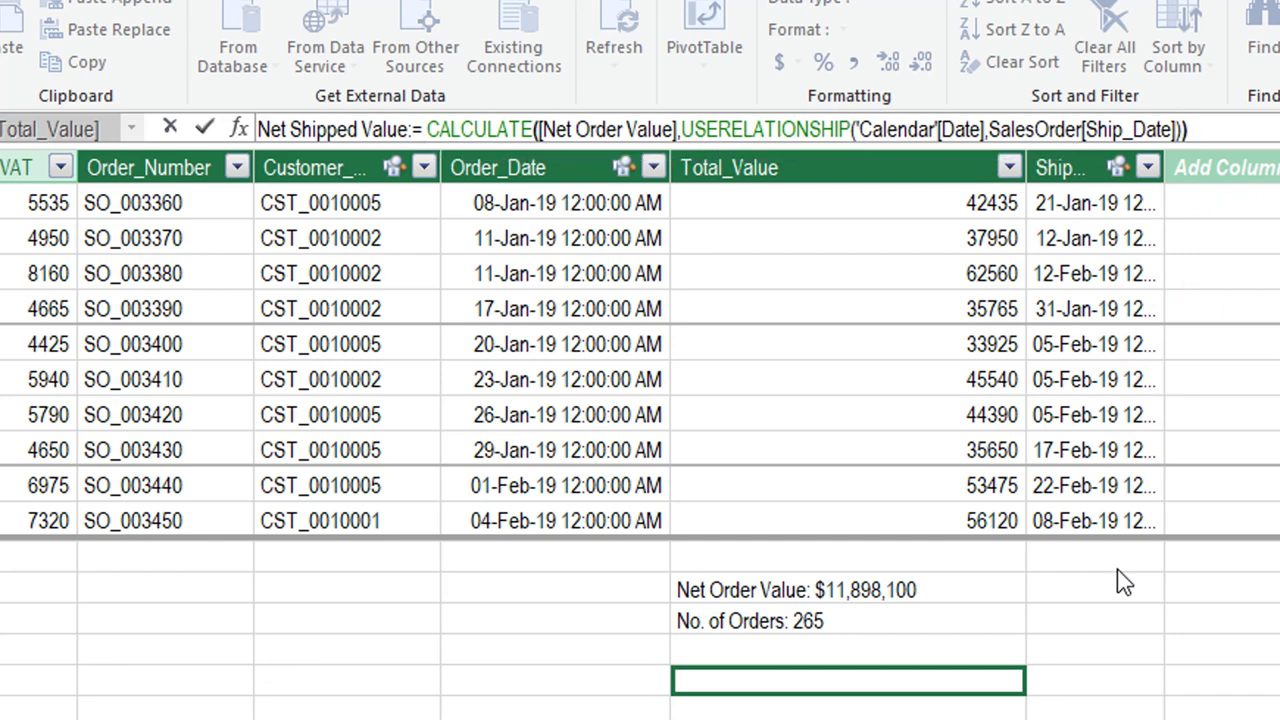
pyautogui.press('Return')
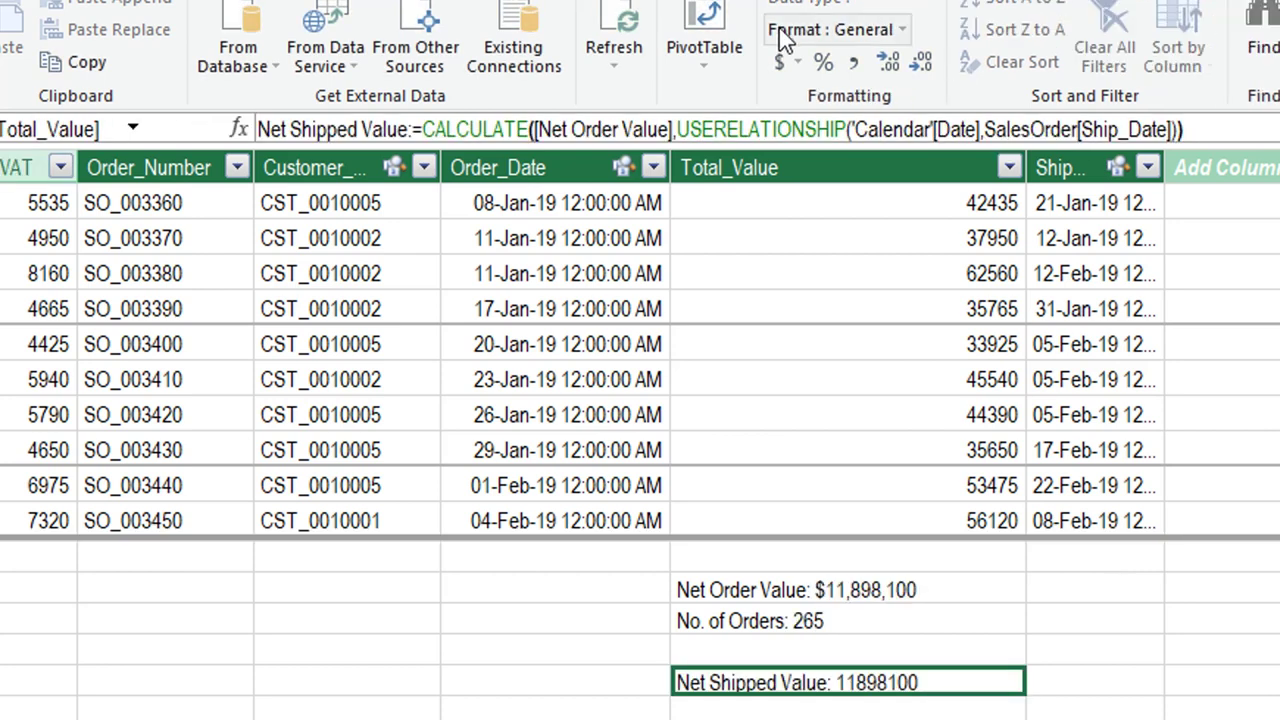
pyautogui.click(780, 58)
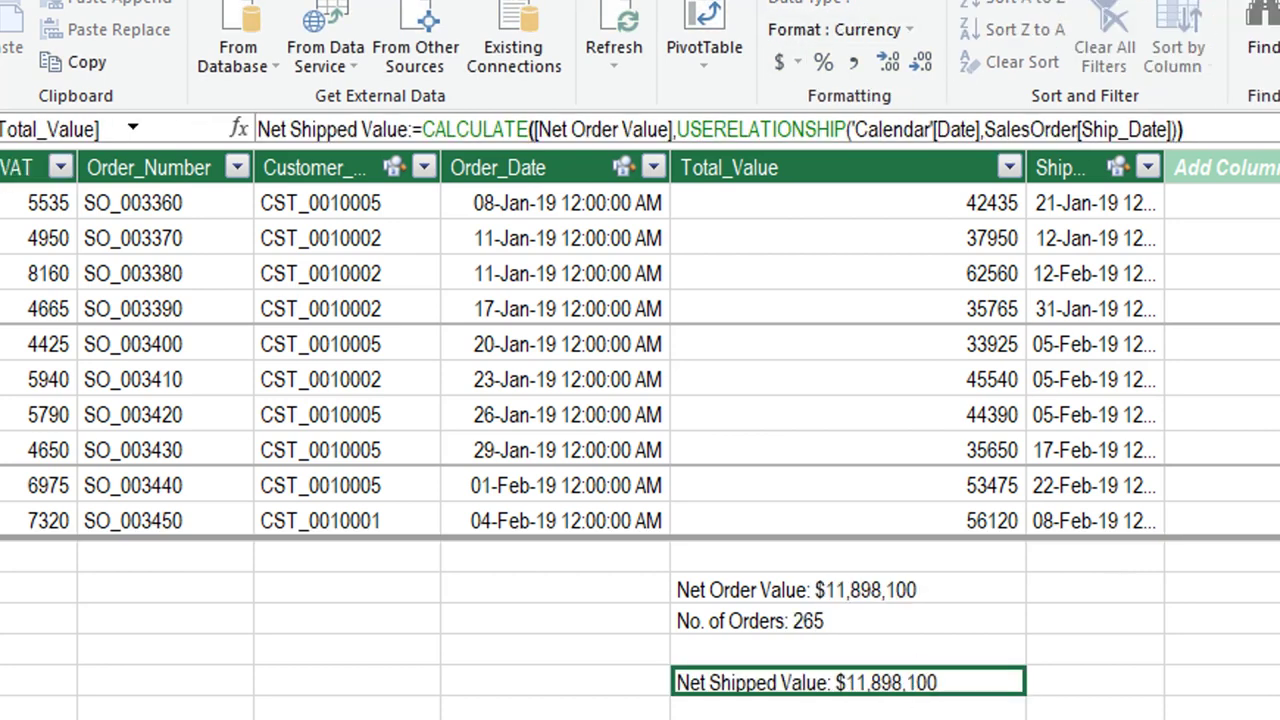
pyautogui.click(778, 595)
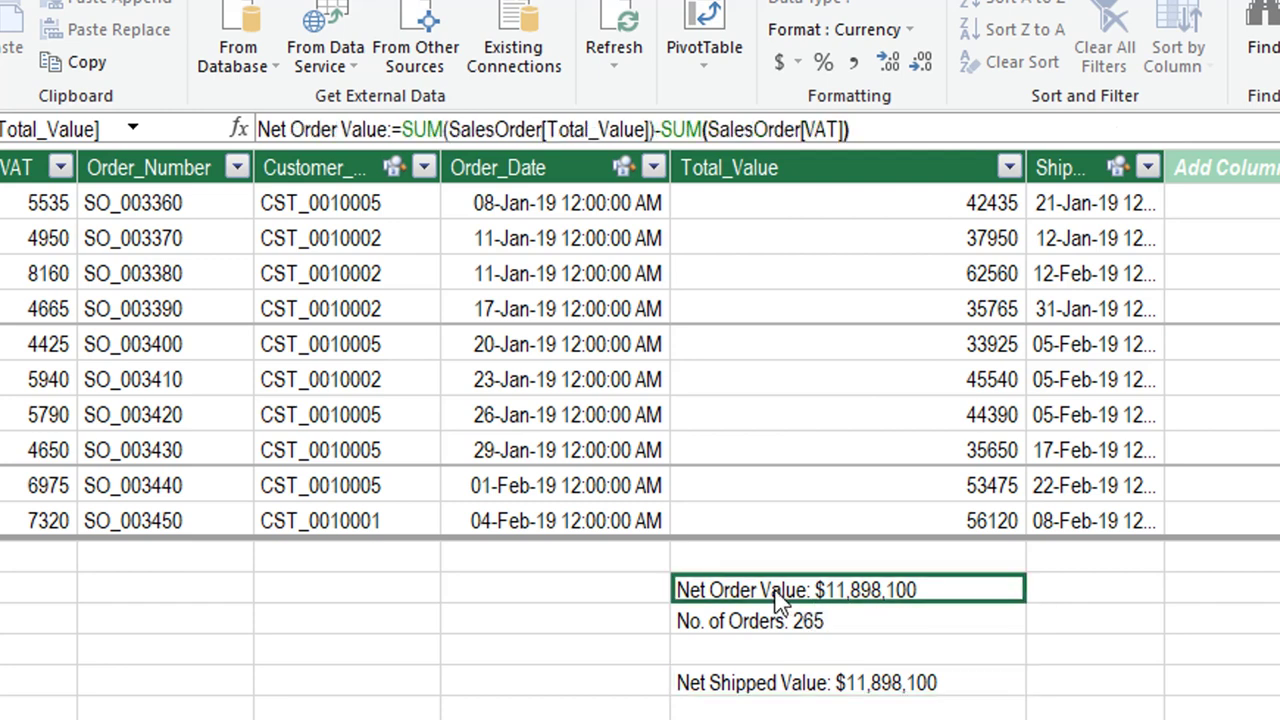
# In an empty cell, start No. of Shipped Orders:=CALCULATE([No. of Orders], followed by USERELATIONSHIP.
pyautogui.click(855, 712)
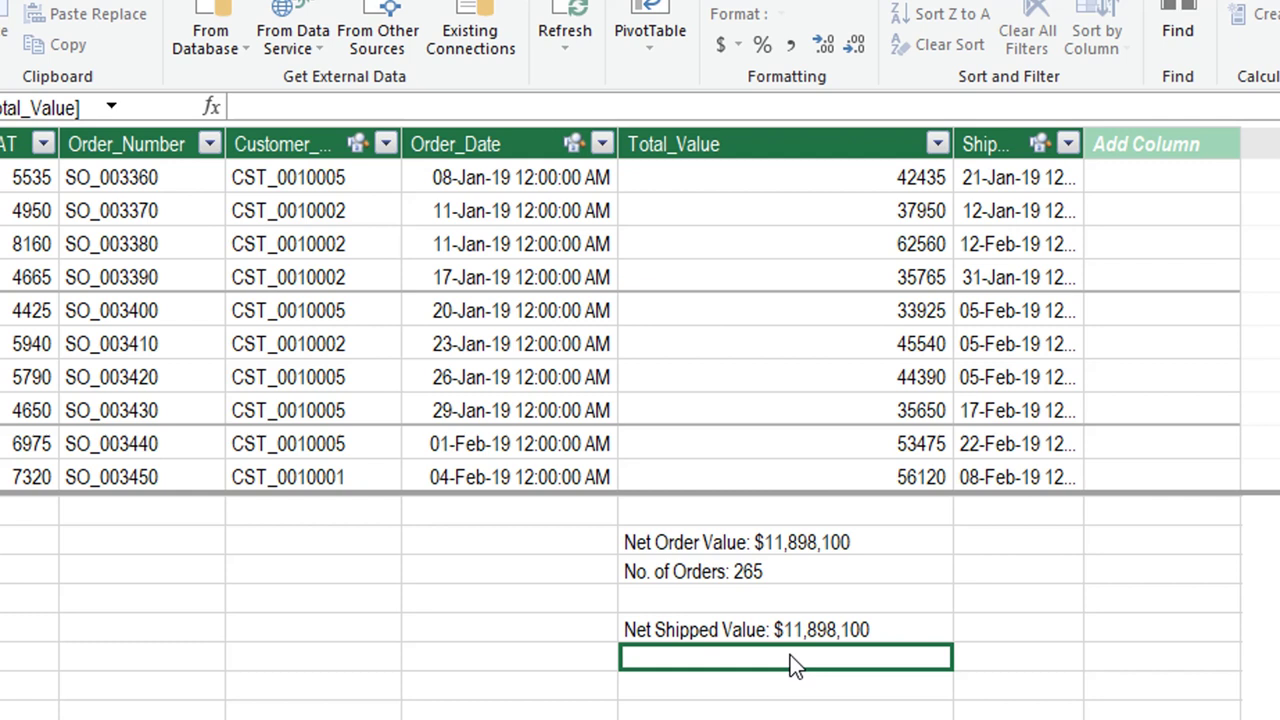
pyautogui.write('No. o')
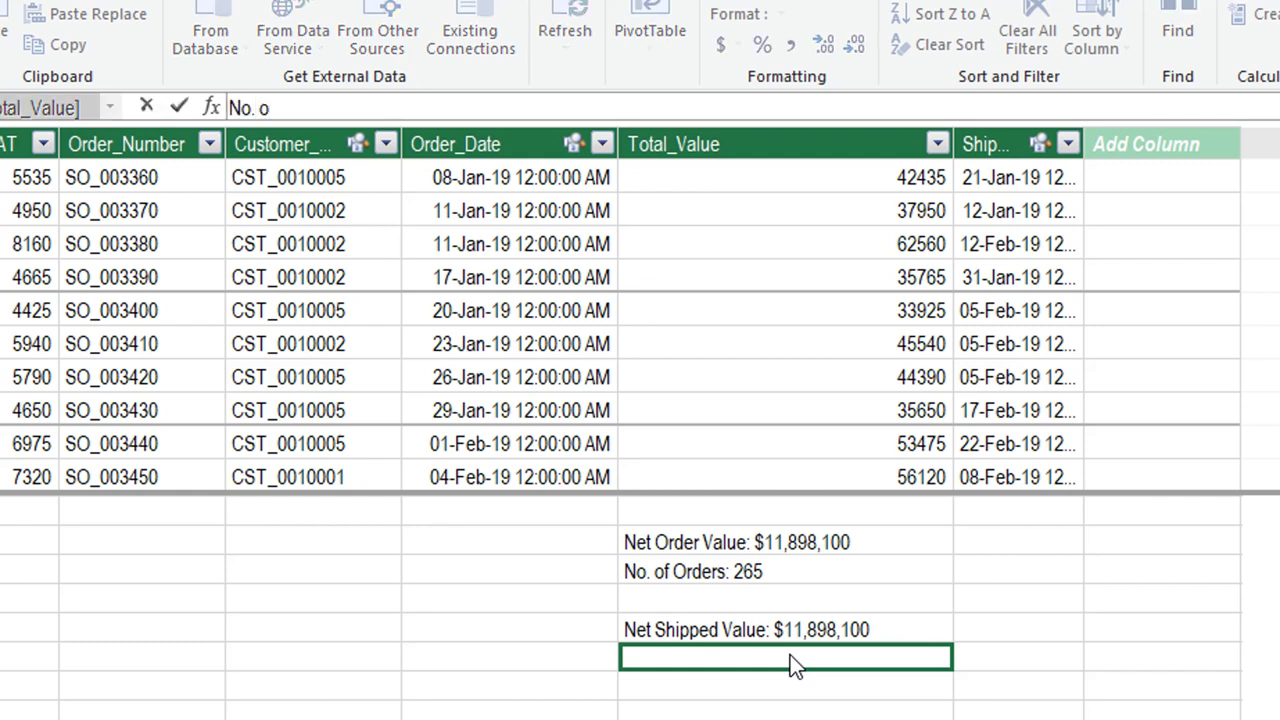
pyautogui.write('f Shipped Orders:')
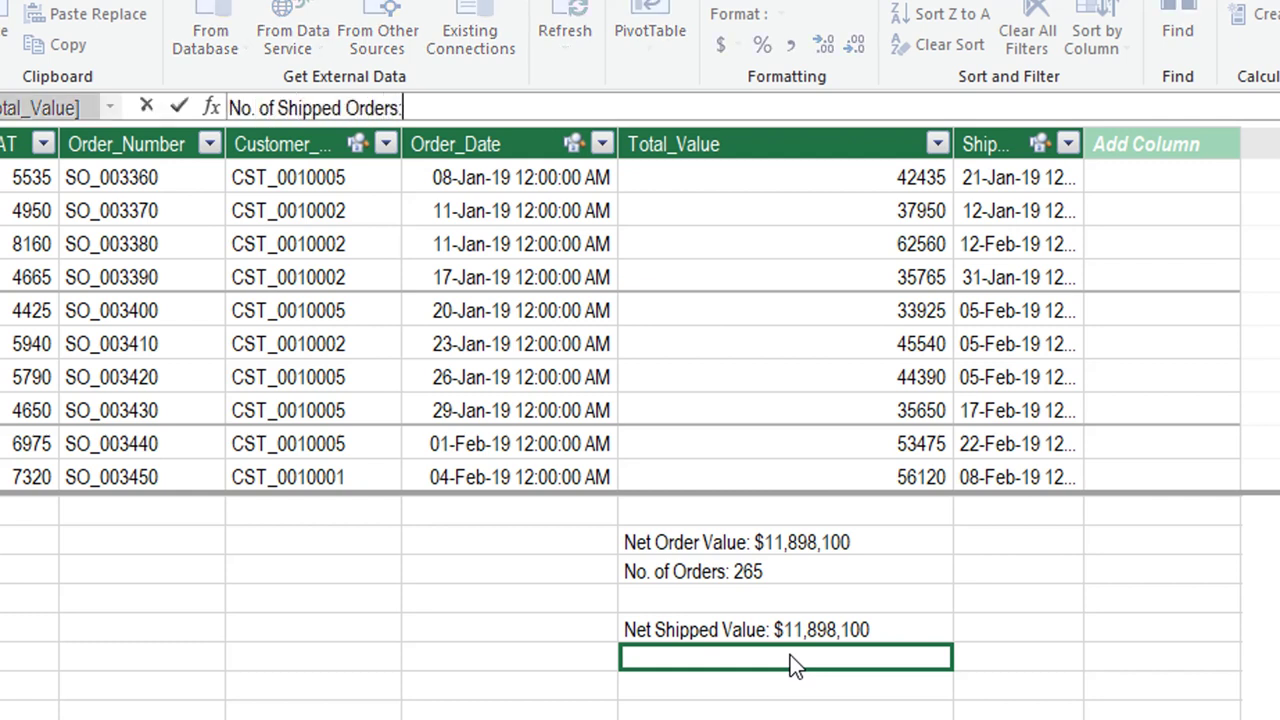
pyautogui.write('= ')
pyautogui.write('CALCULATE(')
pyautogui.press('Tab')
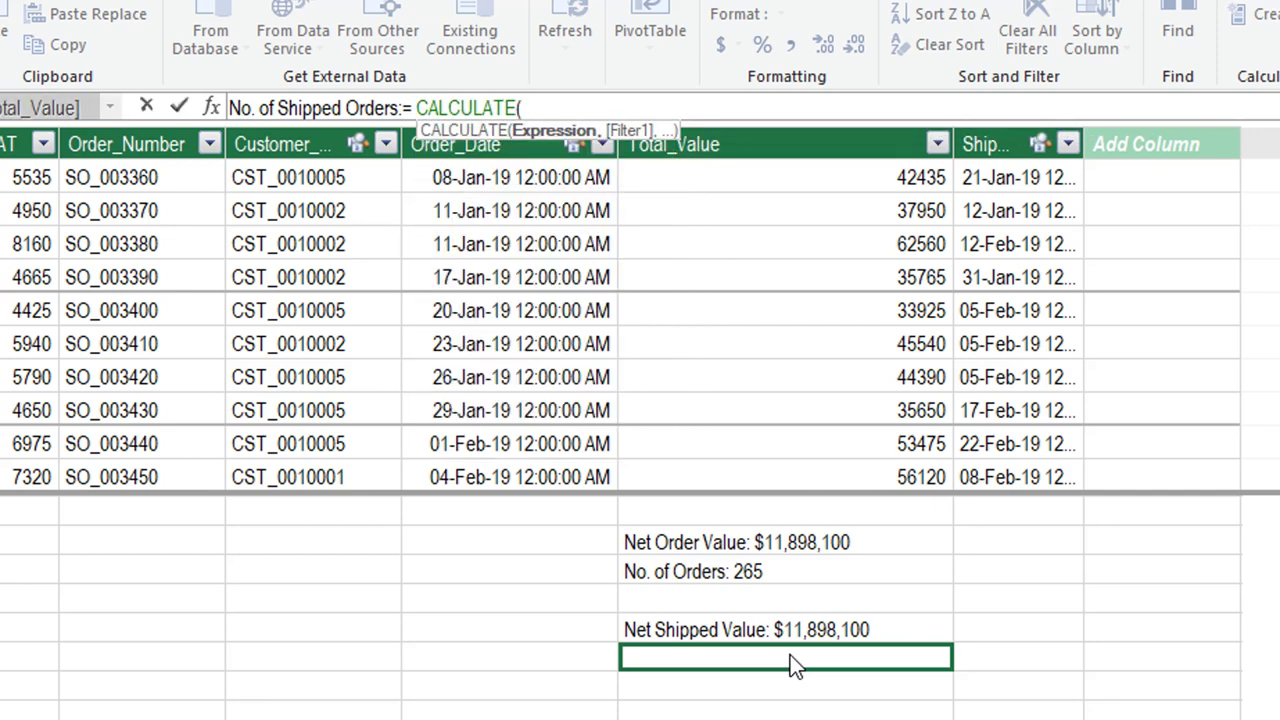
pyautogui.write('[')
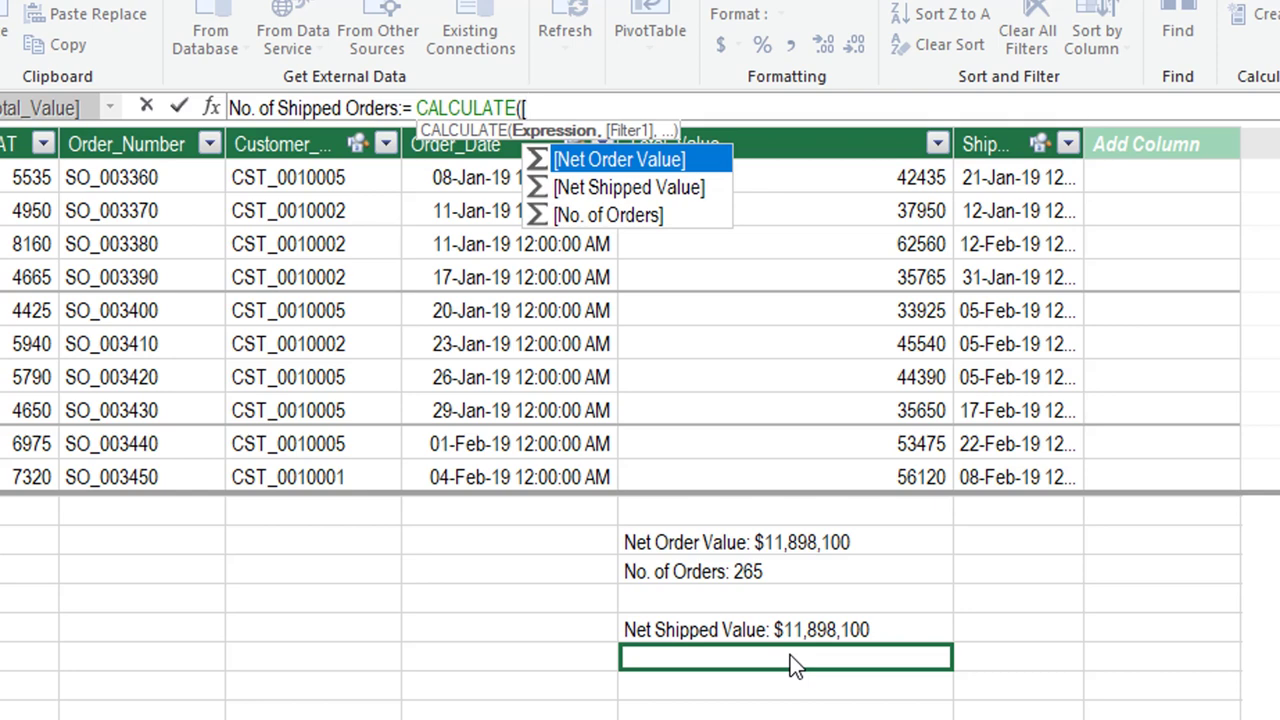
pyautogui.press('Down')
pyautogui.press('Down')
pyautogui.press('Tab')
pyautogui.write(',')
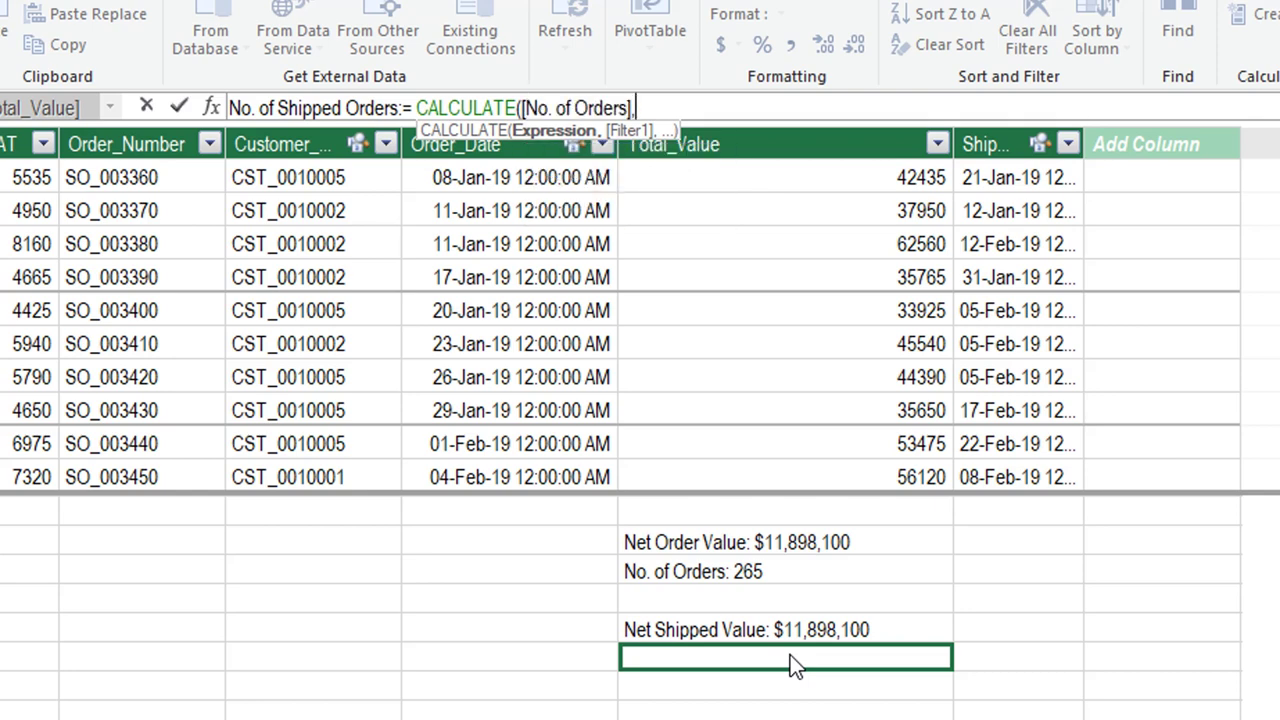
pyautogui.write('us')
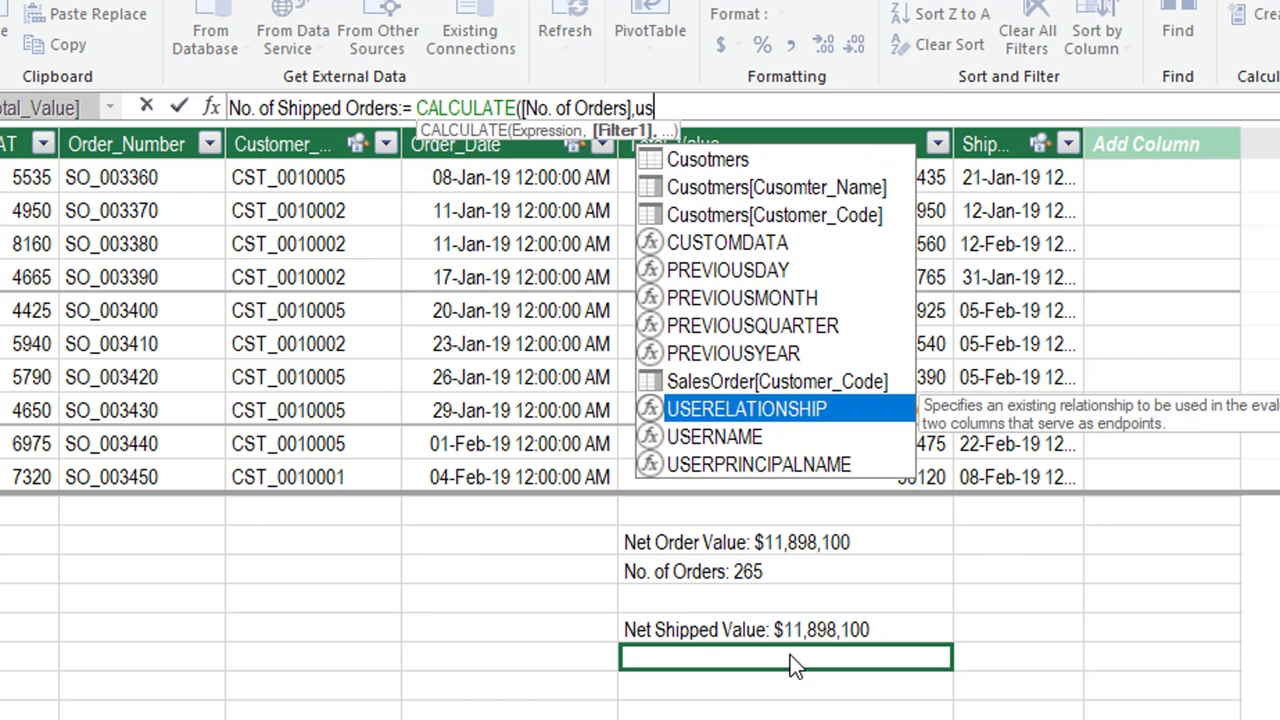
# Complete USERELATIONSHIP('Calendar'[Date],SalesOrder[Ship_Date]), commit the measure (265), and return to the workbook.
pyautogui.press('Tab')
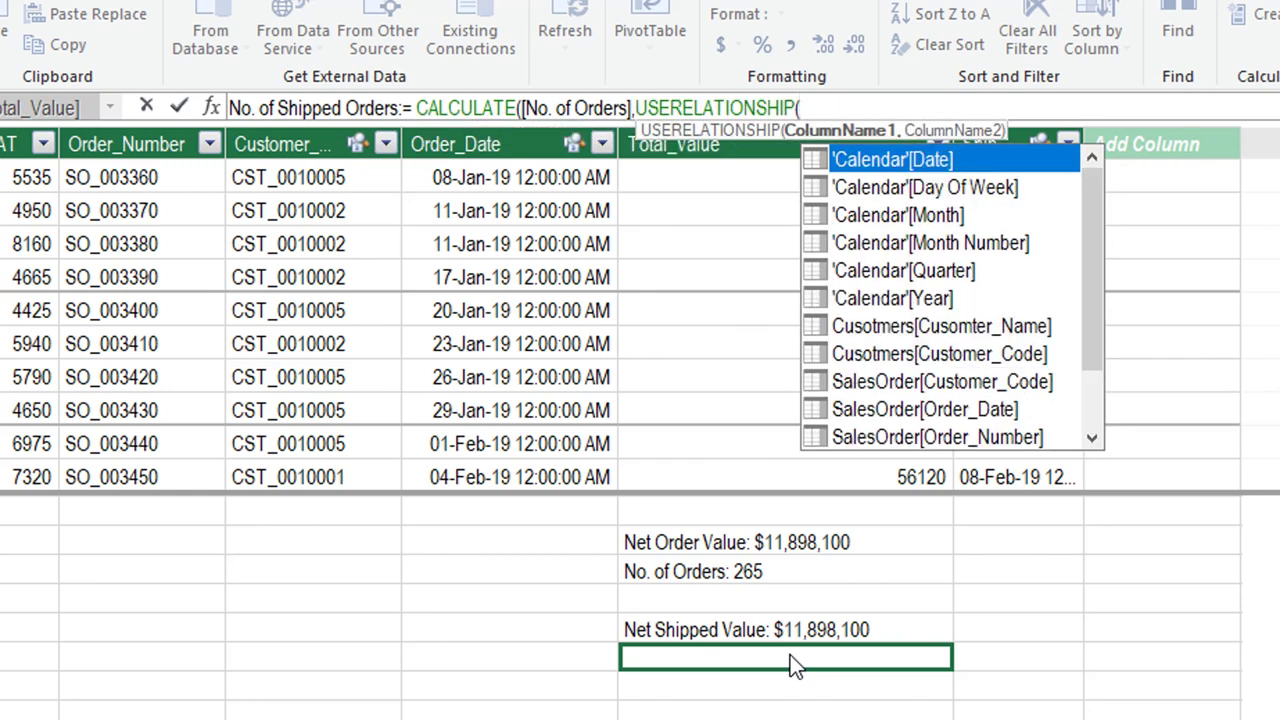
pyautogui.press('Tab')
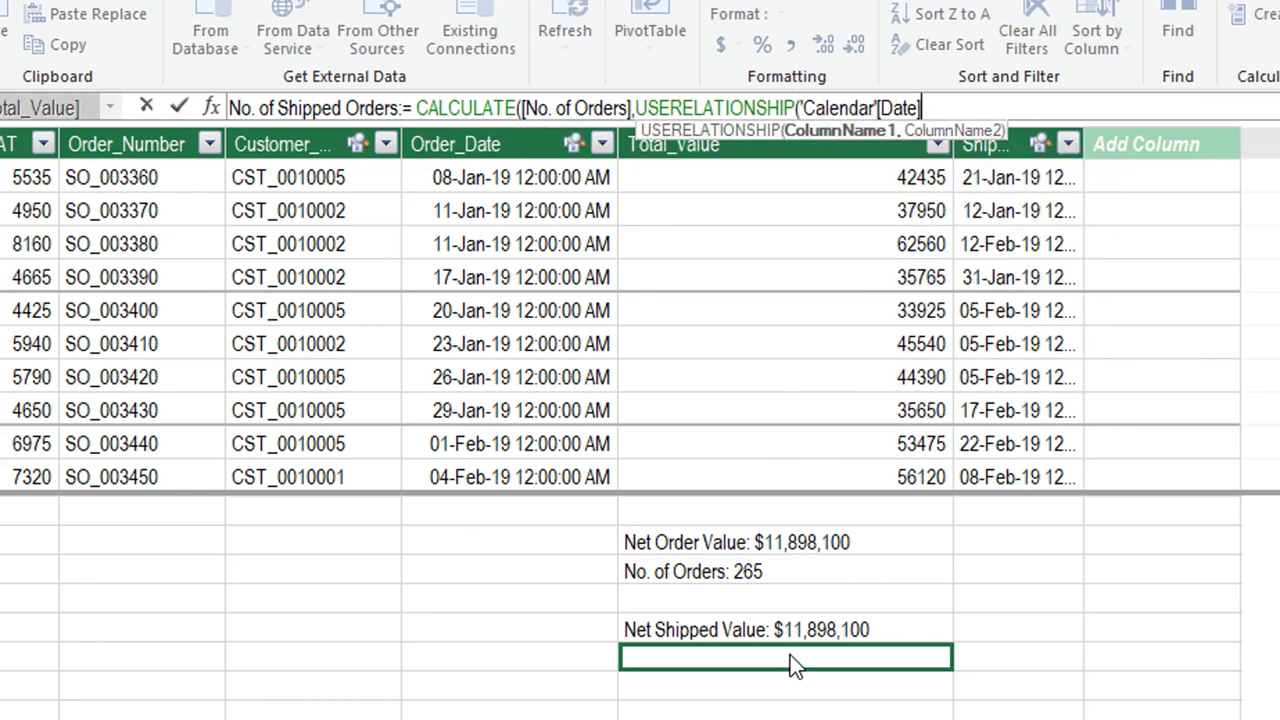
pyautogui.write(',')
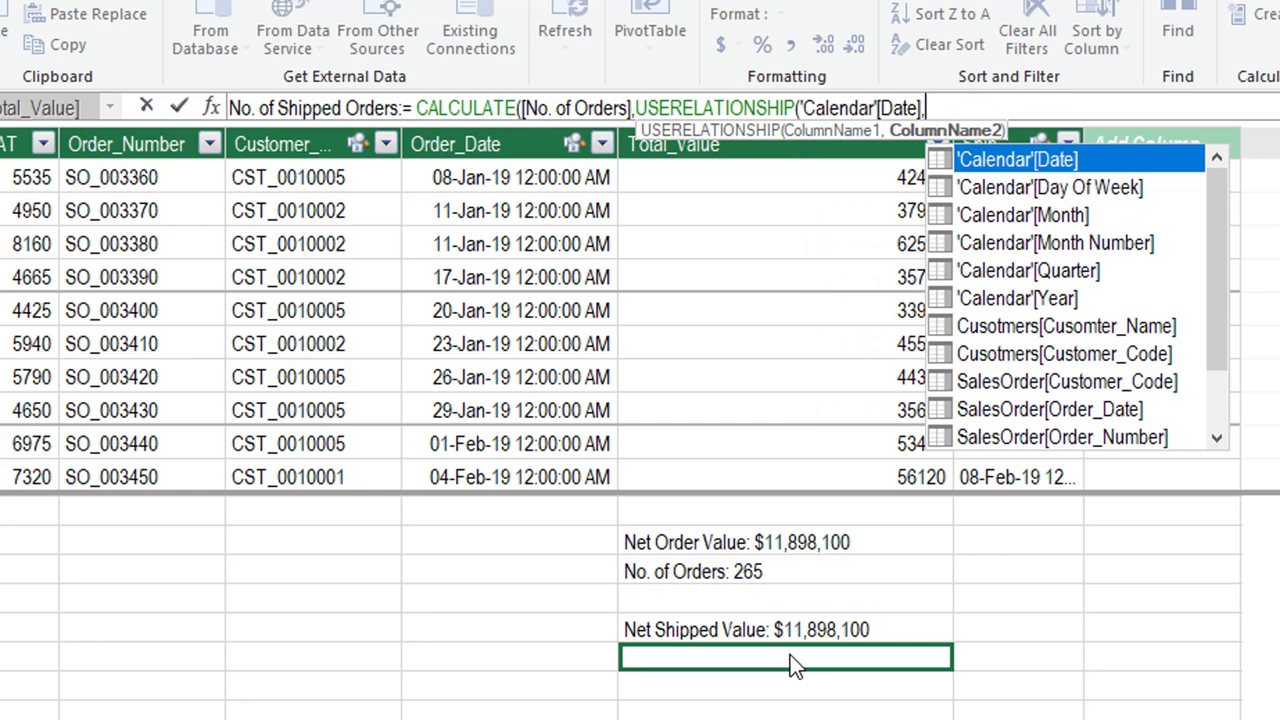
pyautogui.press('Down')
pyautogui.press('Down')
pyautogui.press('Down')
pyautogui.press('Down')
pyautogui.press('Down')
pyautogui.press('Down')
pyautogui.press('Down')
pyautogui.press('Down')
pyautogui.press('Tab')
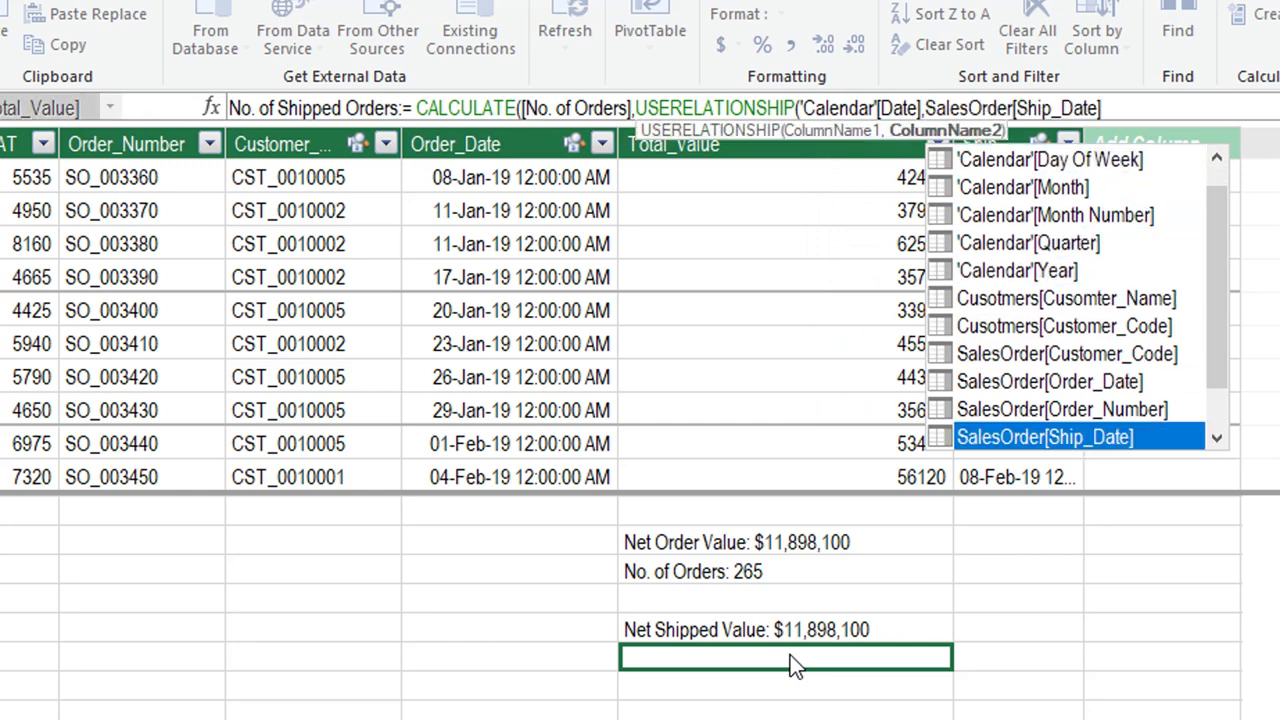
pyautogui.write(')')
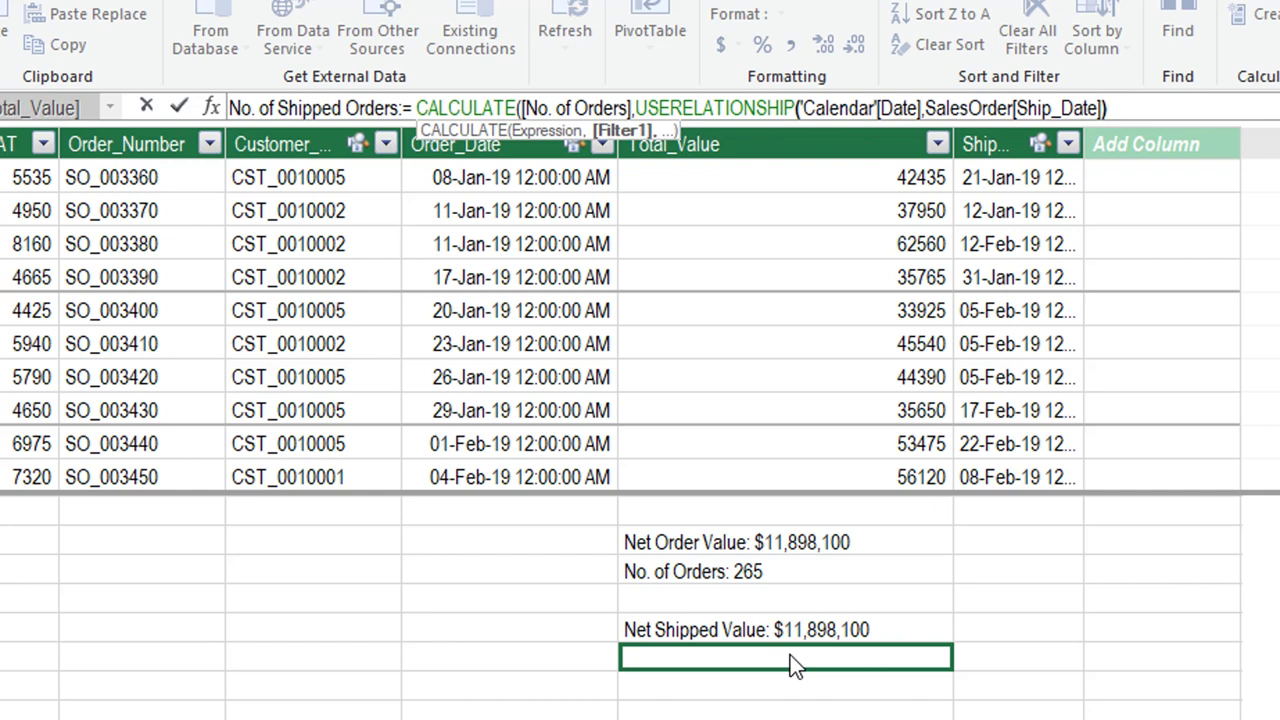
pyautogui.write(')')
pyautogui.press('Return')
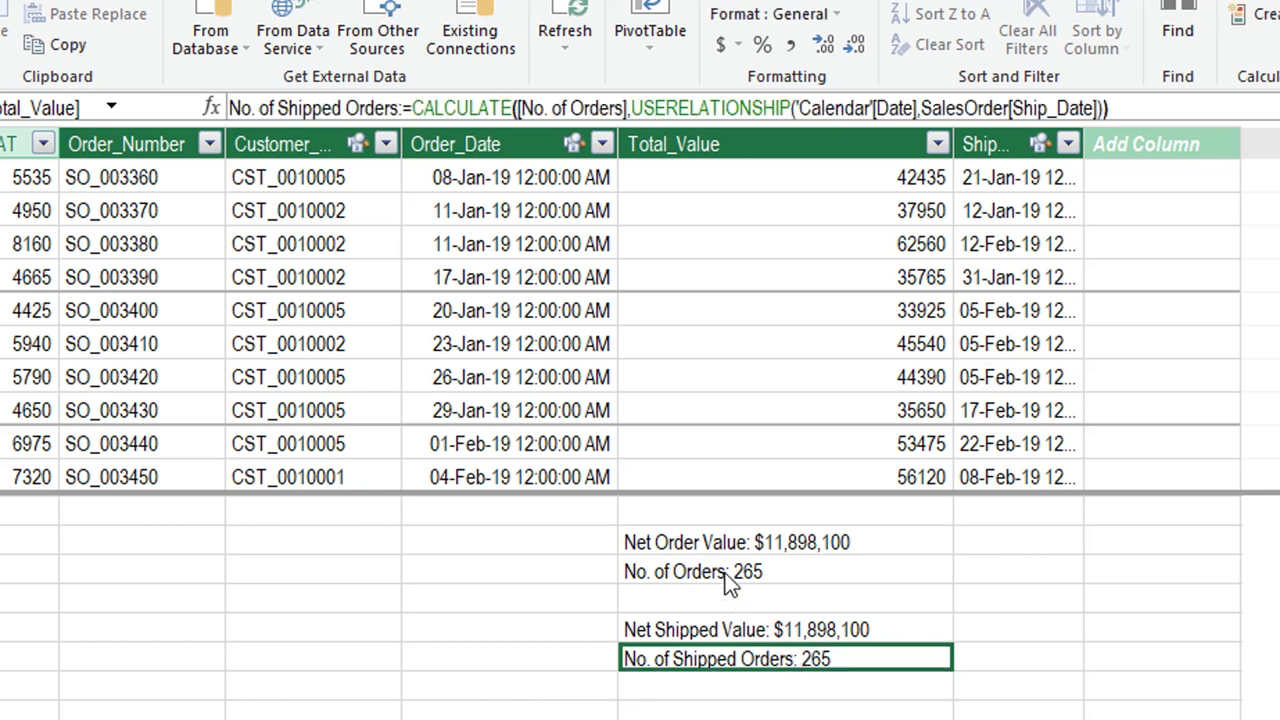
pyautogui.click(728, 576)
pyautogui.click(758, 671)
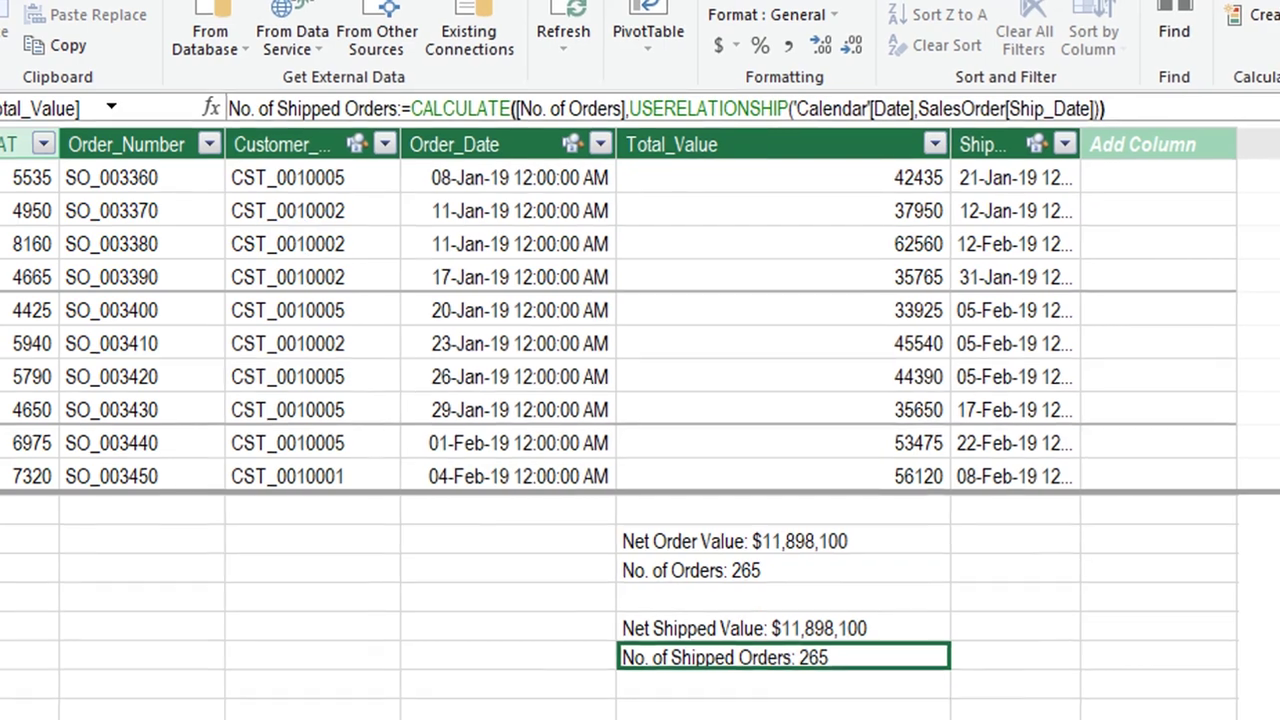
pyautogui.hotkey('alt', 'Tab')
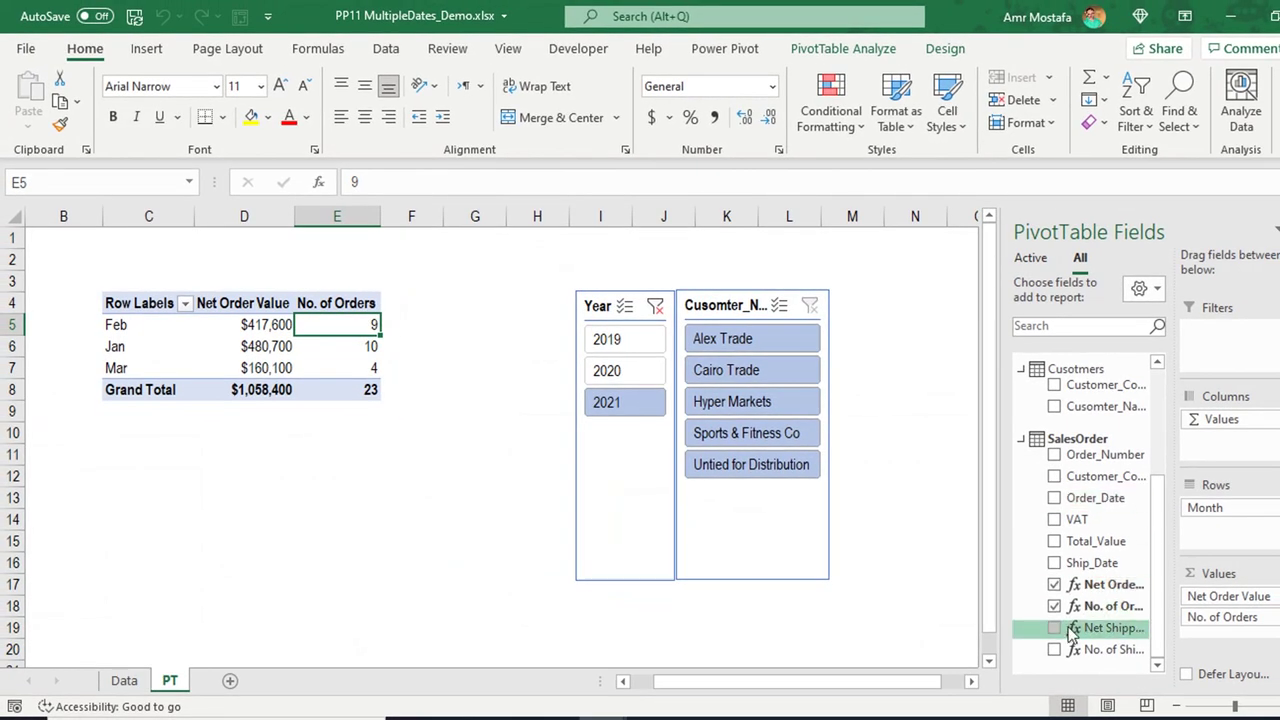
# Widen the PivotTable Fields pane and add Net Shipped Value and No. of Shipped Orders to the report.
pyautogui.moveTo(1001, 578); pyautogui.dragTo(947, 578)
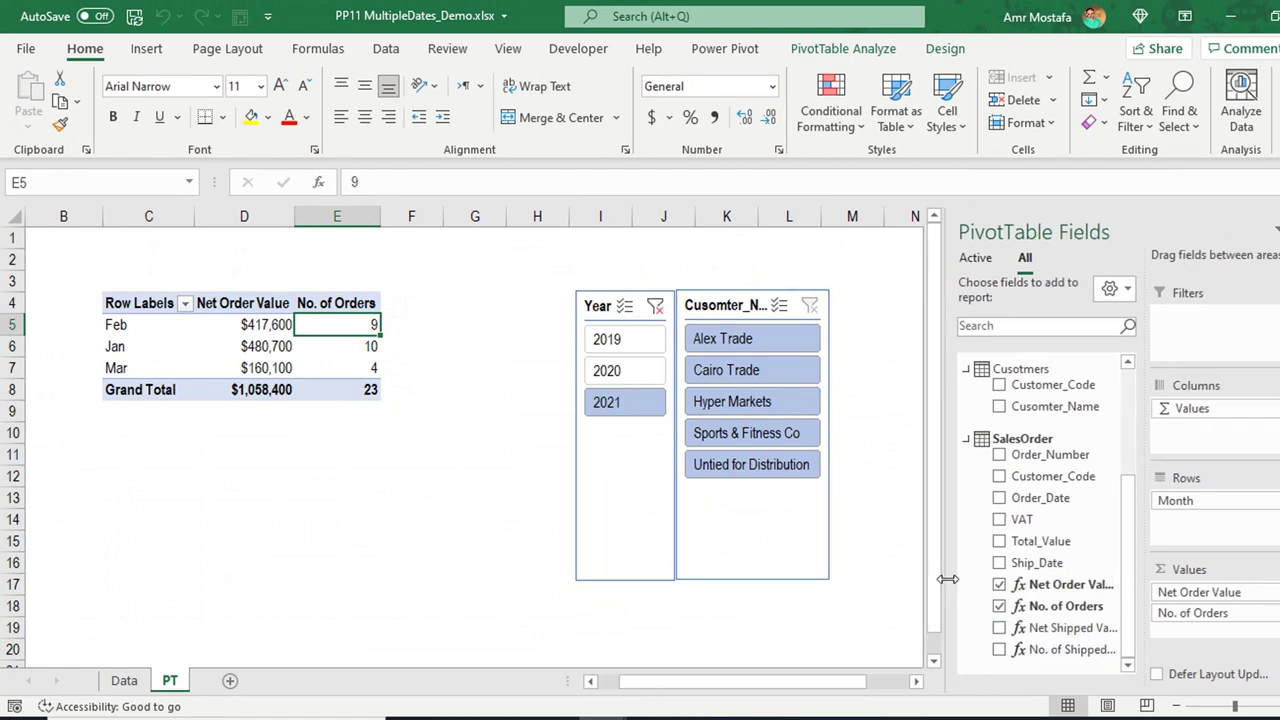
pyautogui.click(999, 627)
pyautogui.click(998, 651)
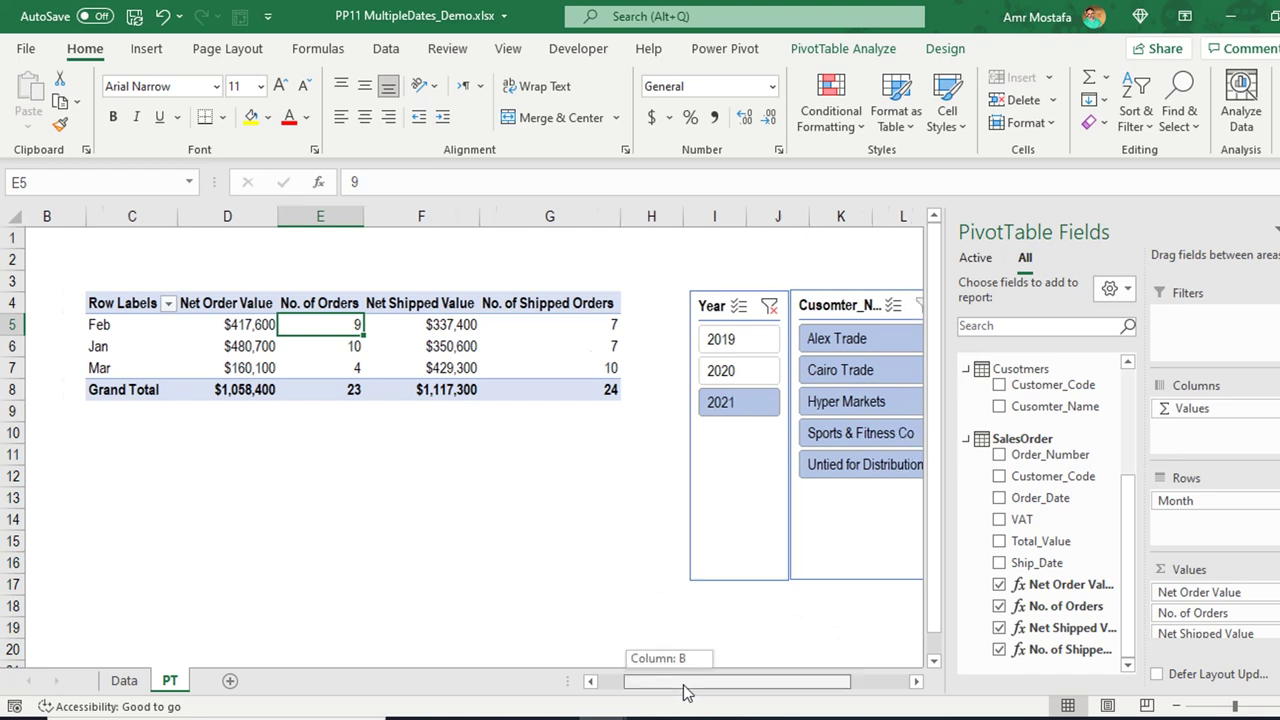
pyautogui.moveTo(668, 697); pyautogui.dragTo(688, 697)
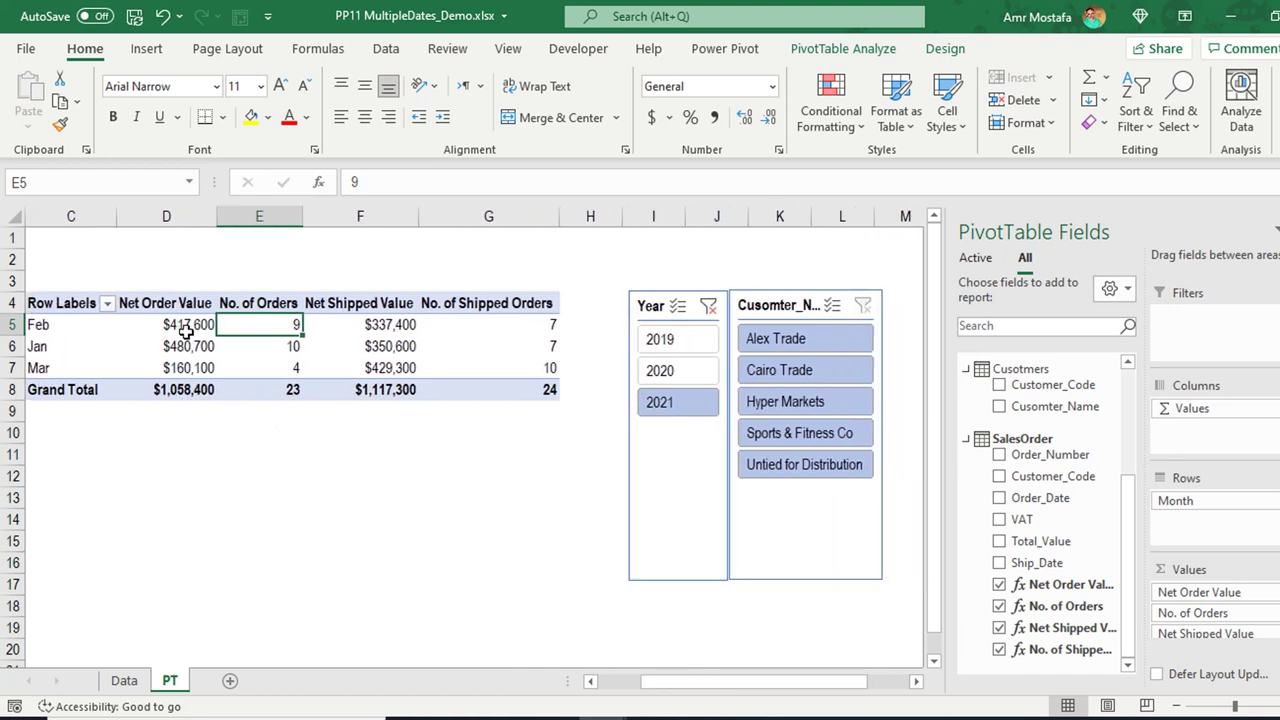
# Compare the February and January ordered versus shipped values and order counts in the PivotTable.
pyautogui.click(145, 331)
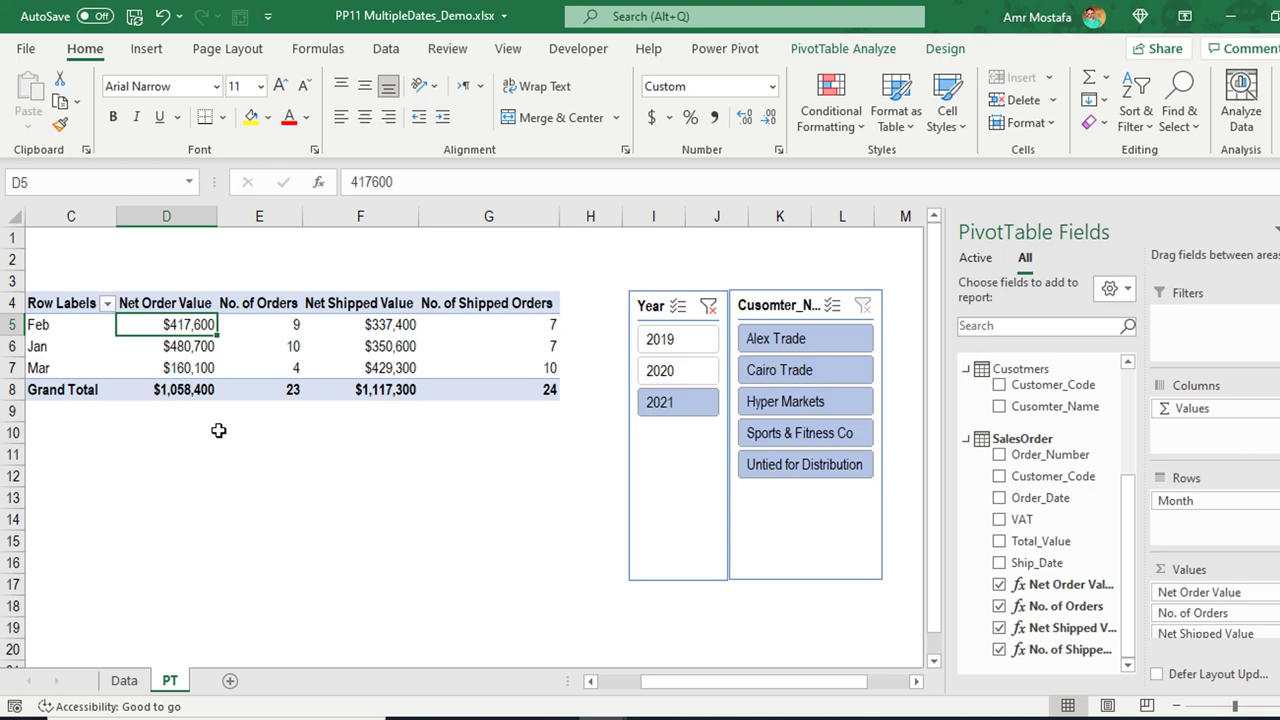
pyautogui.press('Right')
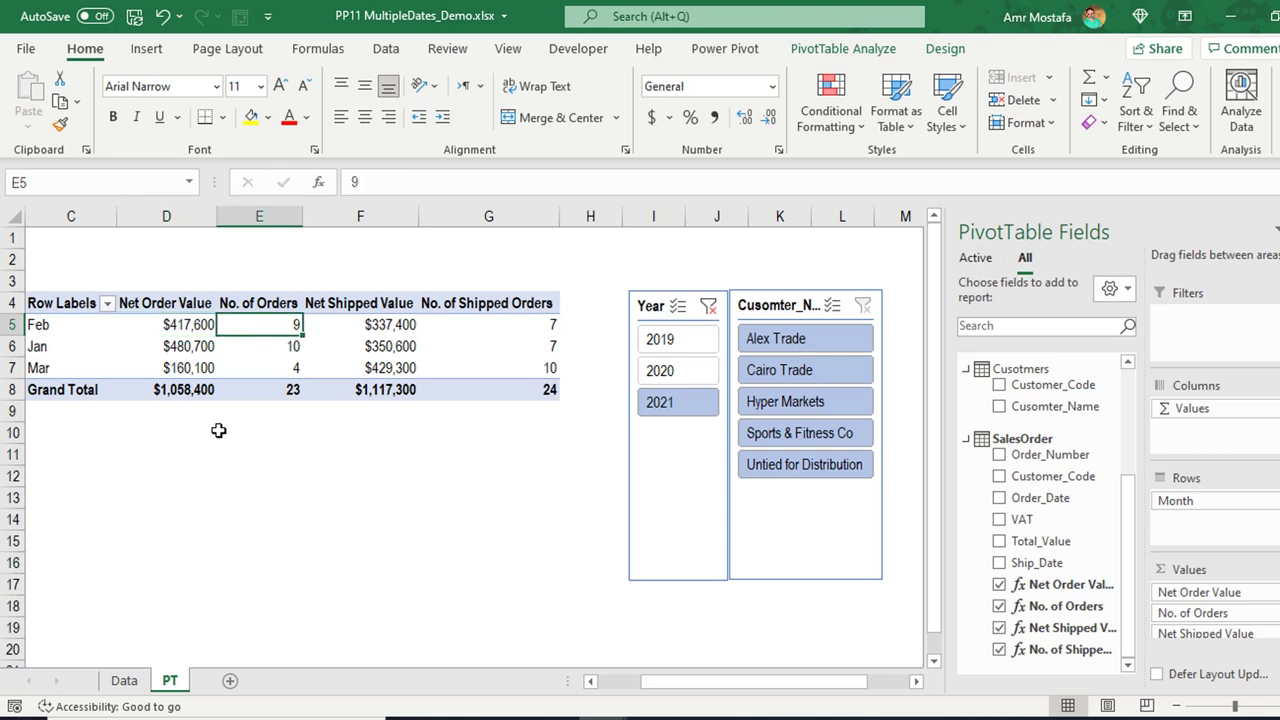
pyautogui.press('Right')
pyautogui.press('Right')
pyautogui.press('Right')
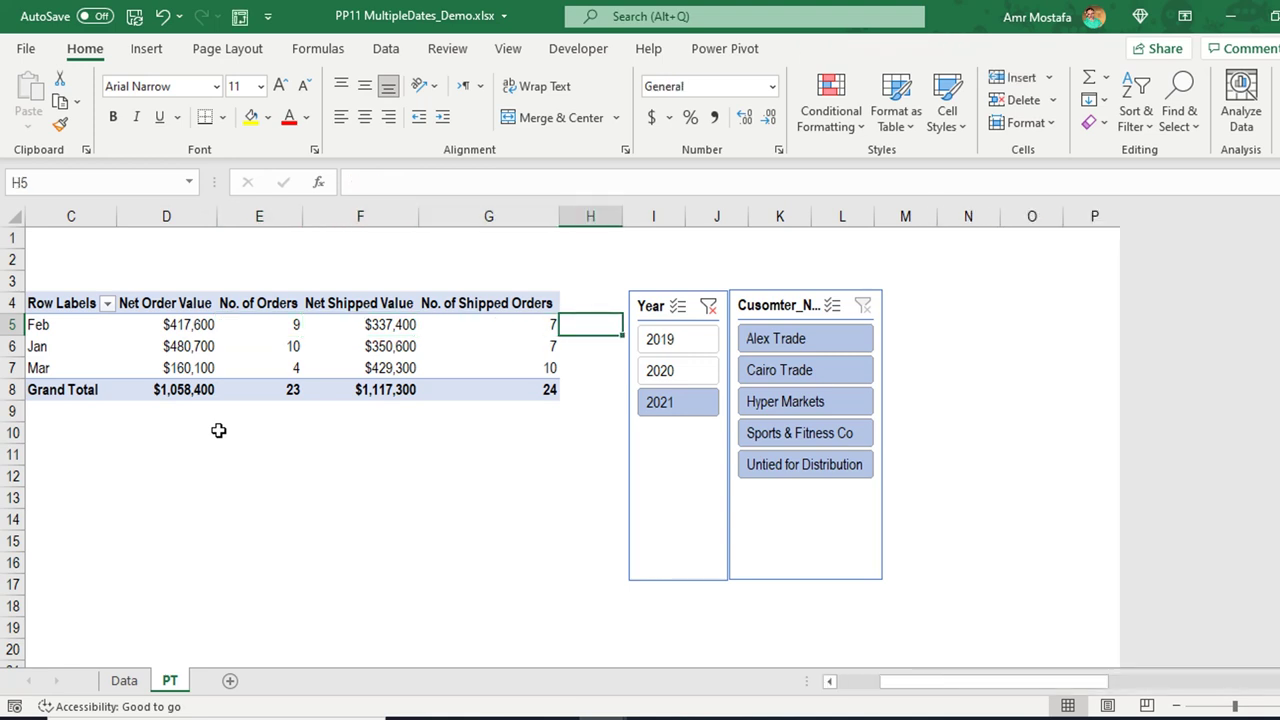
pyautogui.press('Left')
pyautogui.press('Left')
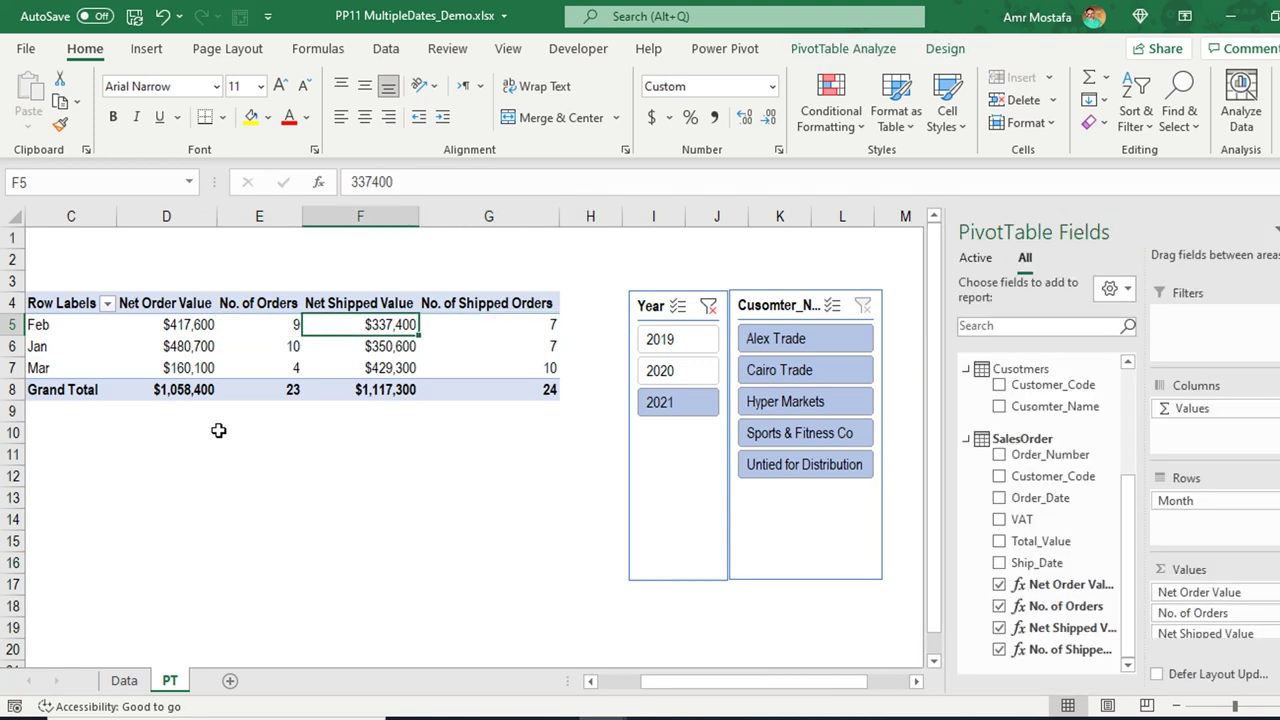
pyautogui.press('Down')
pyautogui.press('Left')
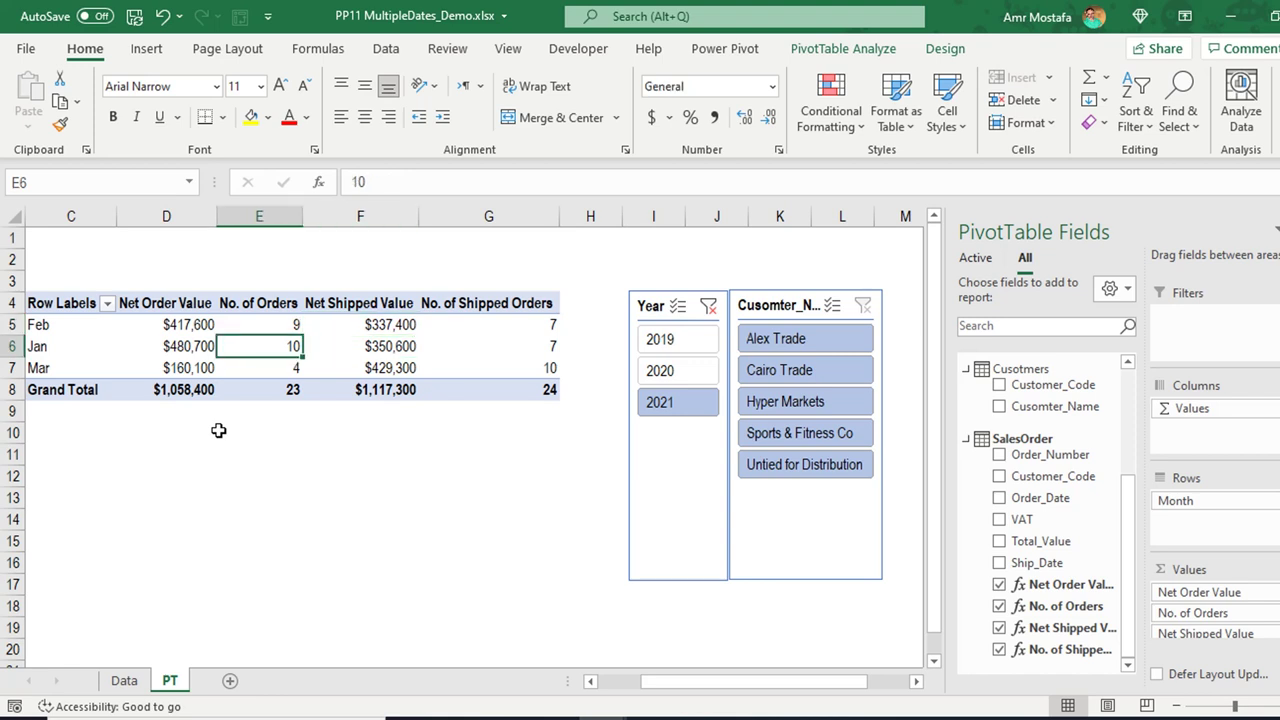
pyautogui.press('Left')
pyautogui.press('Right')
pyautogui.press('Right')
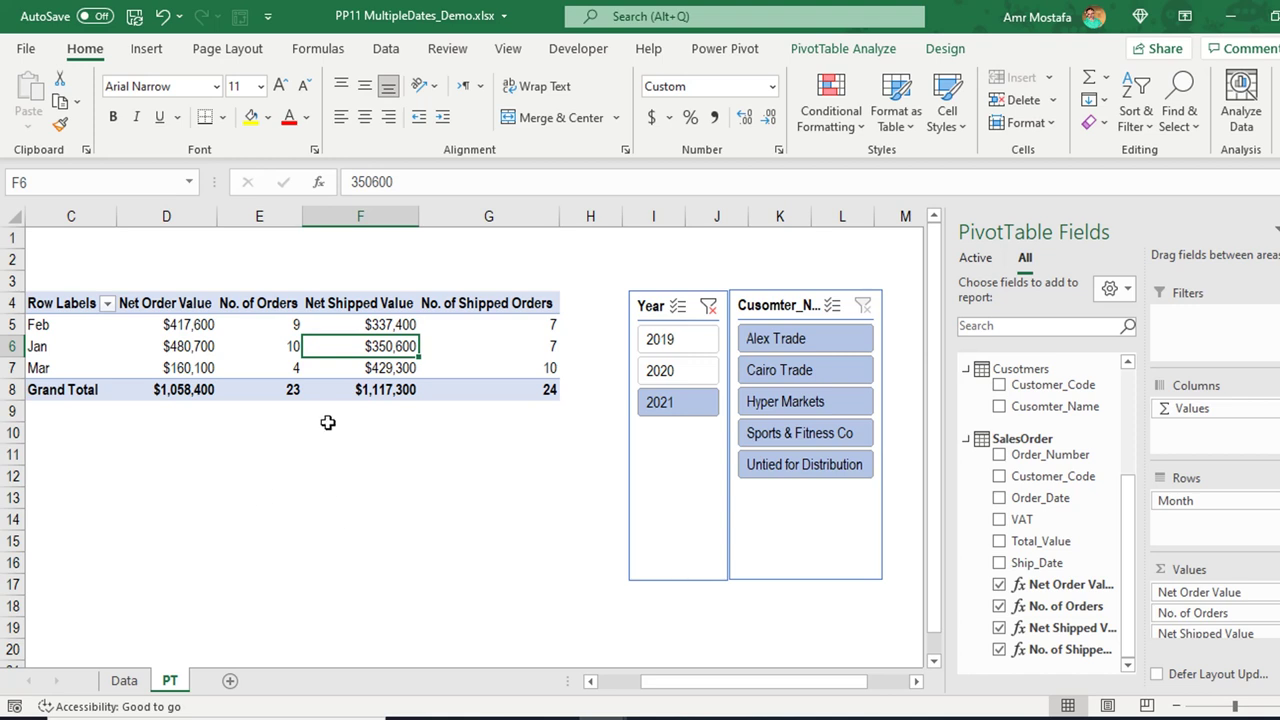
# Filter the report to Year 2021 and customer Cairo Trade: $240,900 ordered vs $299,800 shipped.
pyautogui.click(699, 356)
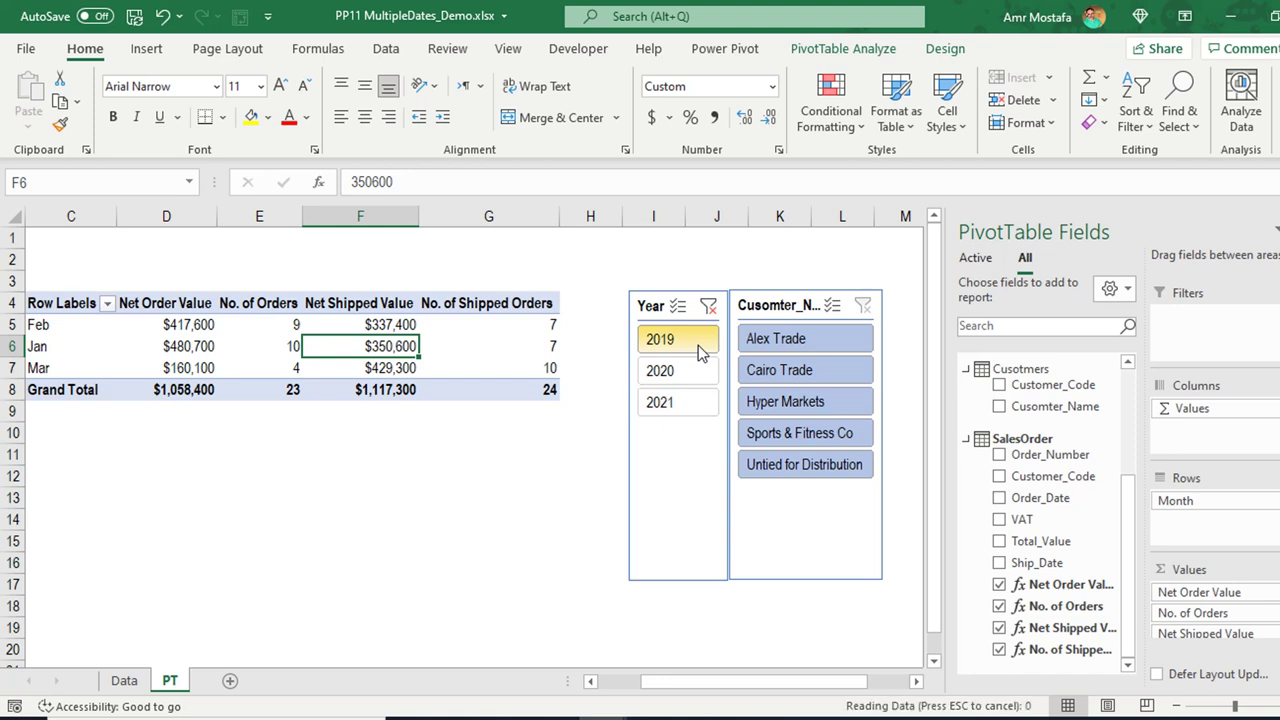
pyautogui.click(672, 405)
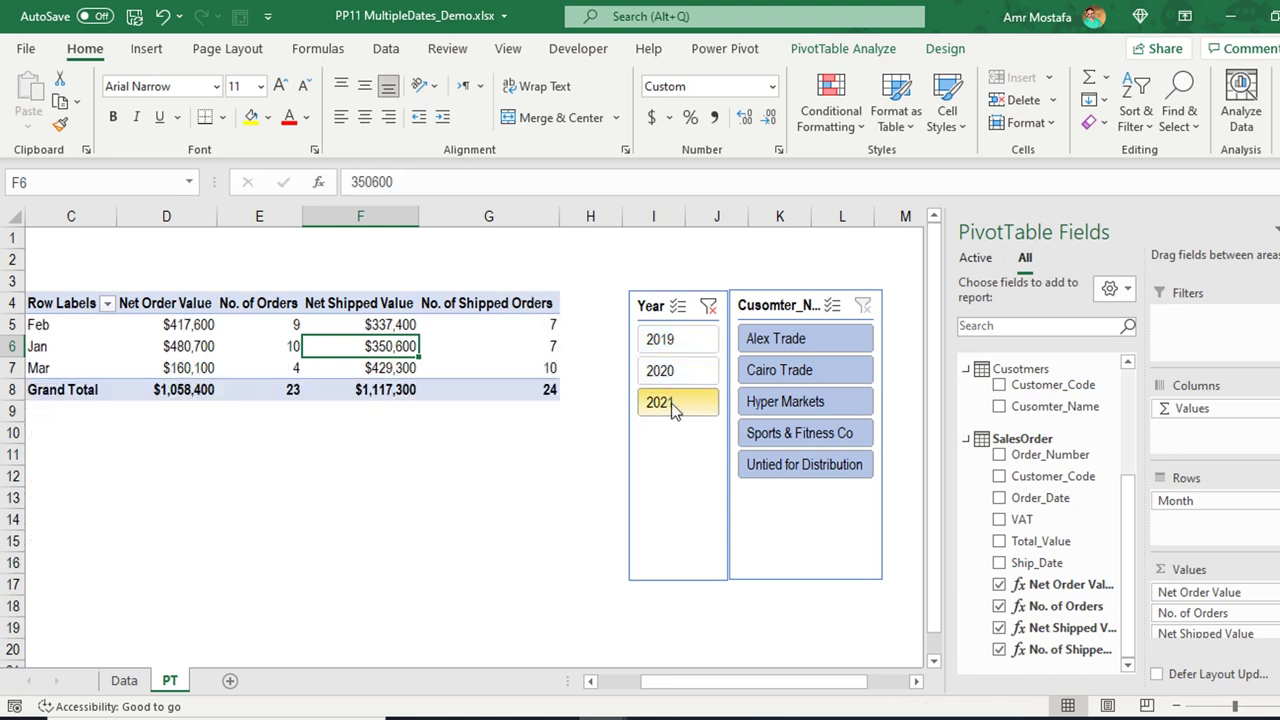
pyautogui.click(782, 348)
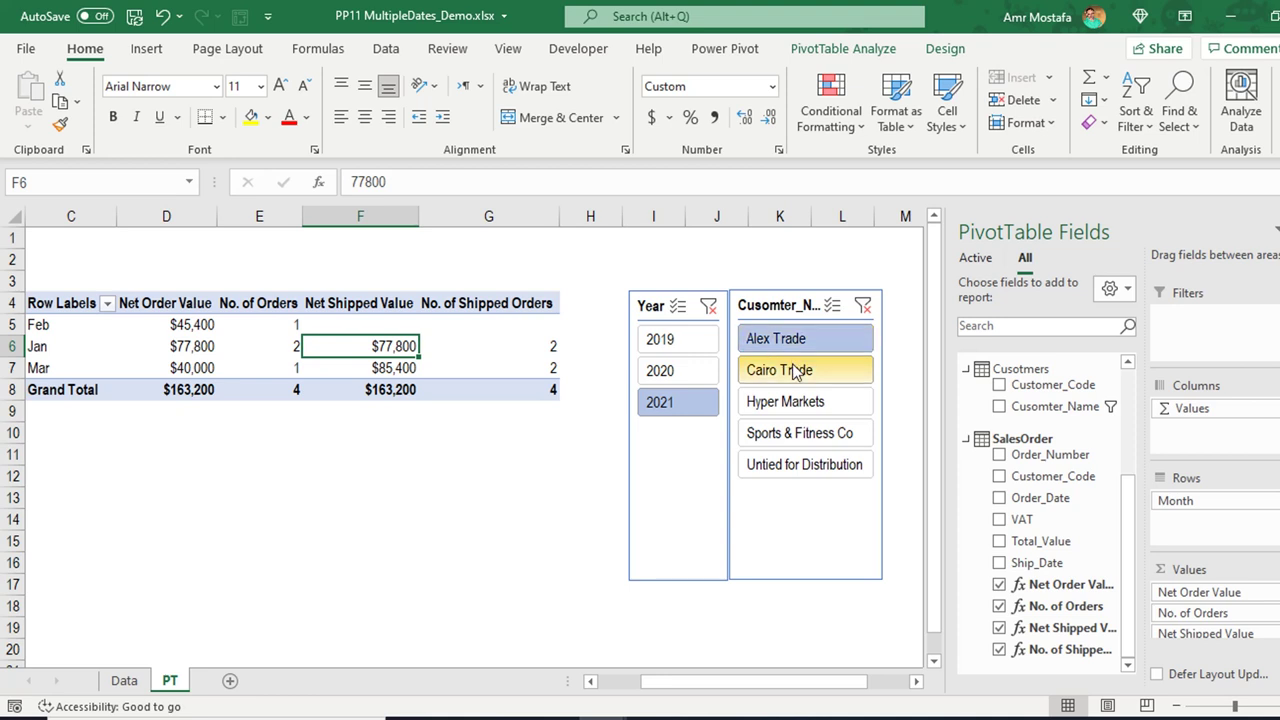
pyautogui.click(792, 370)
pyautogui.moveTo(218, 340)
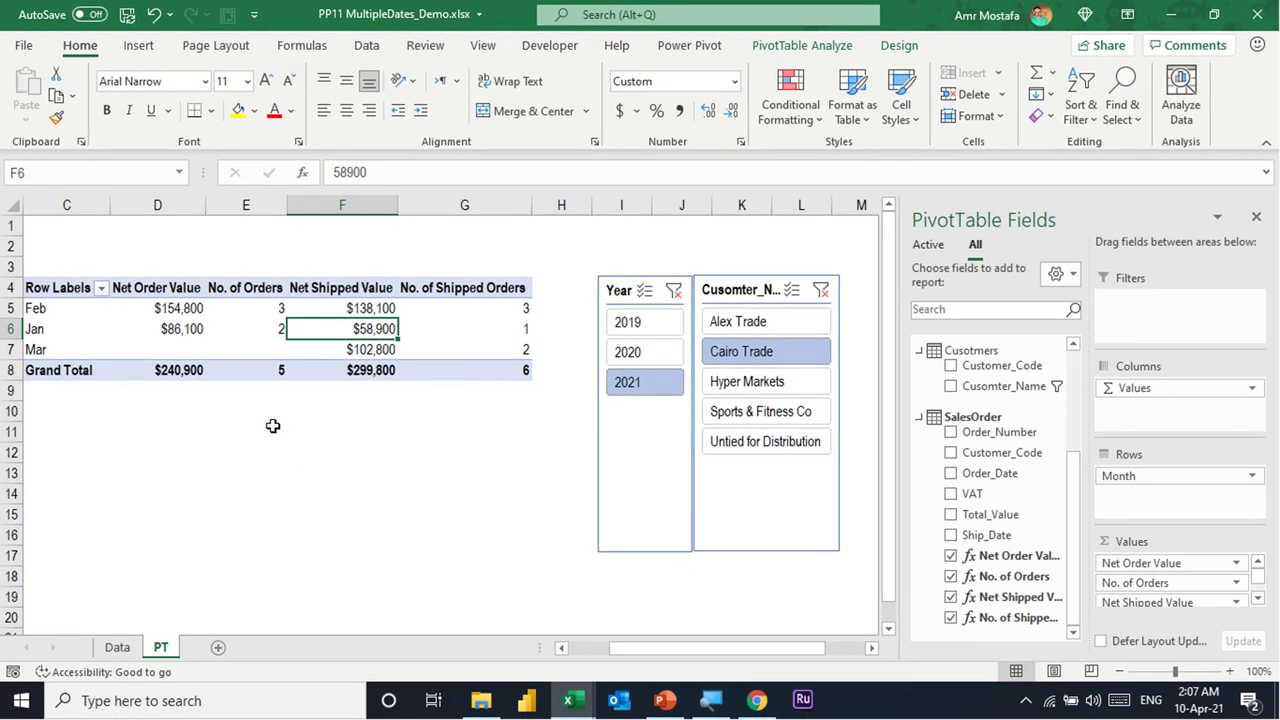
pyautogui.click(273, 426)
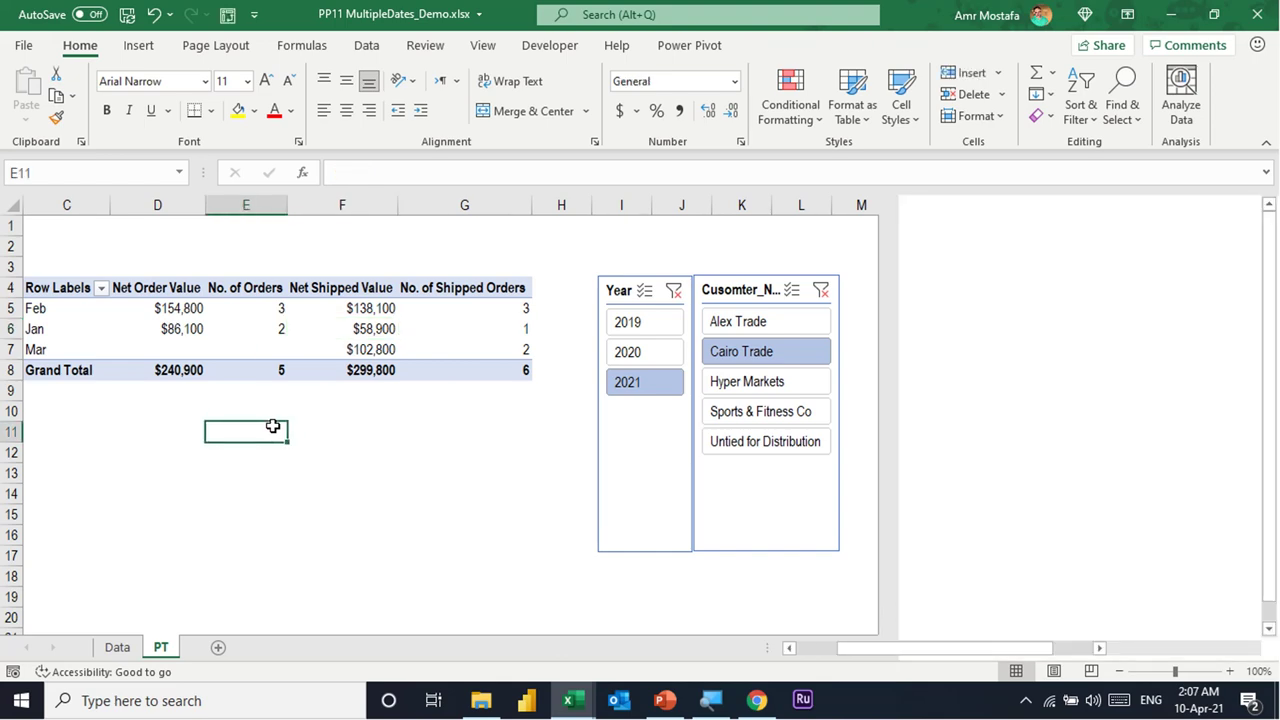